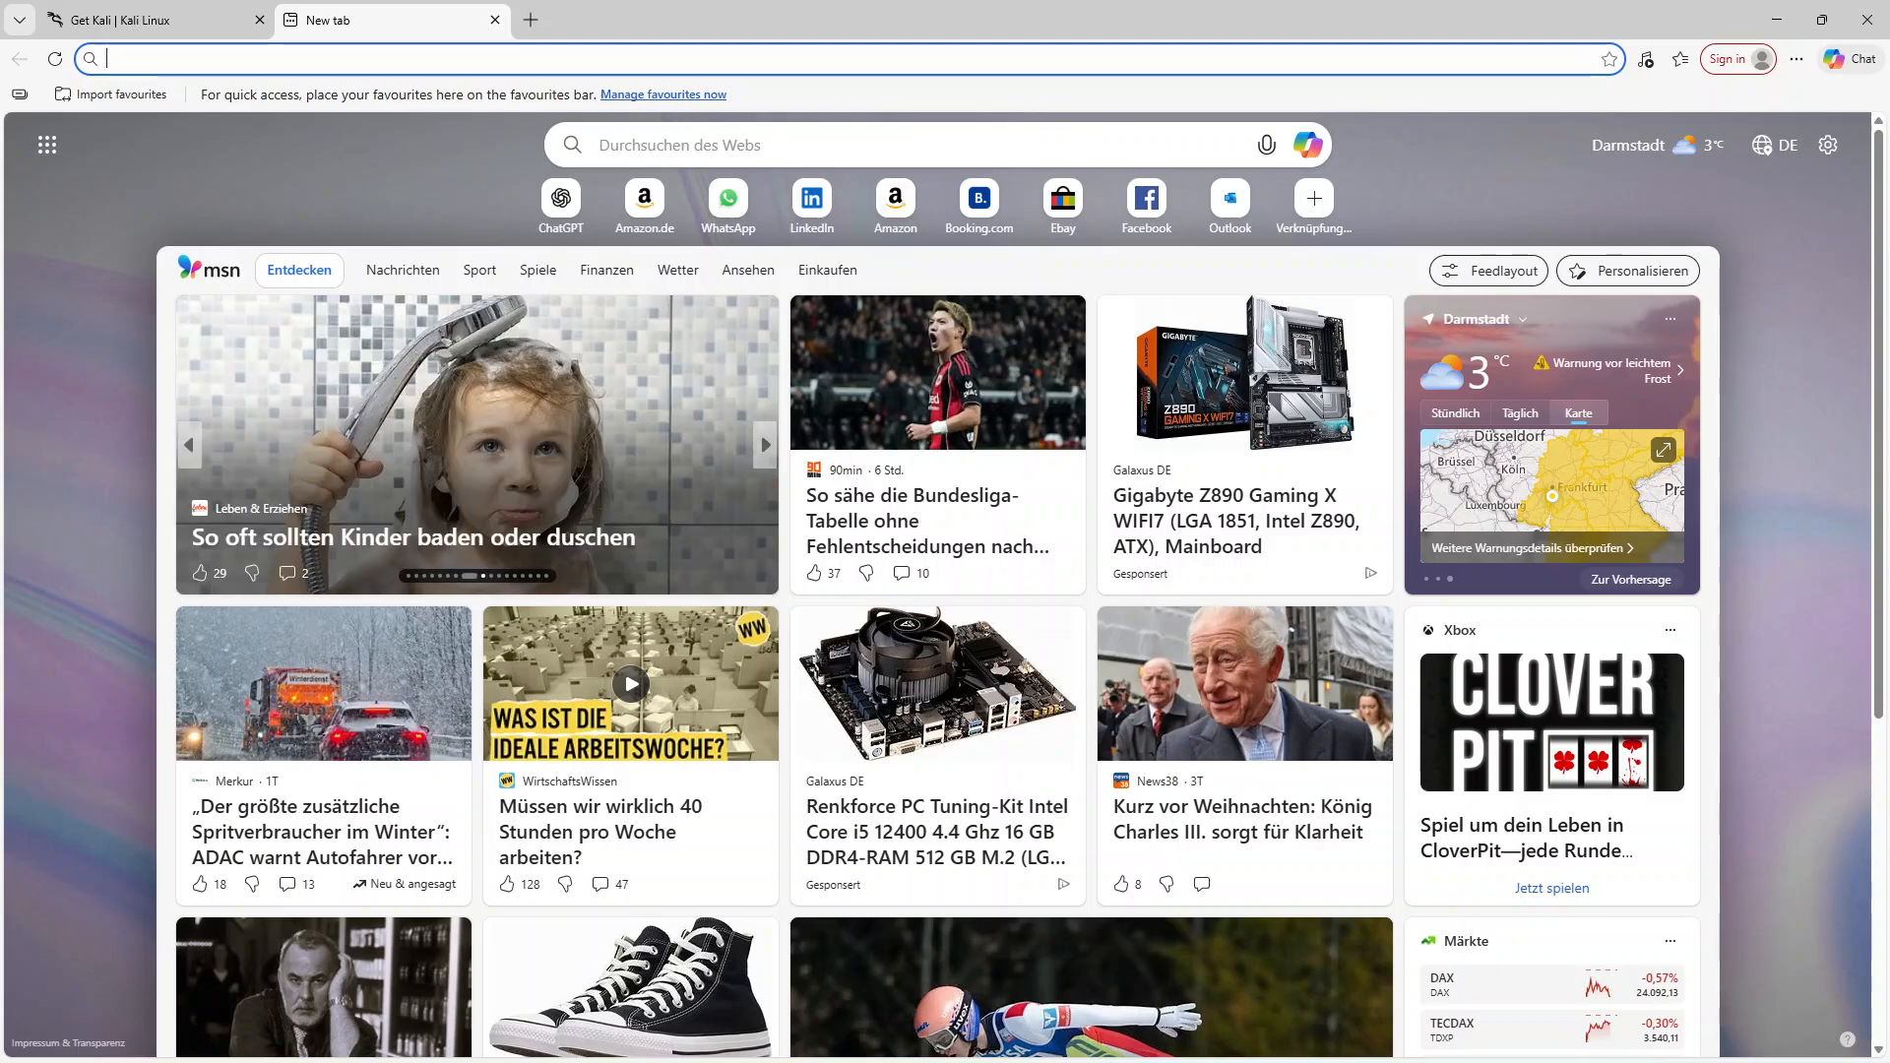
Open the kali.org website and go to its documentation page
text(ka)
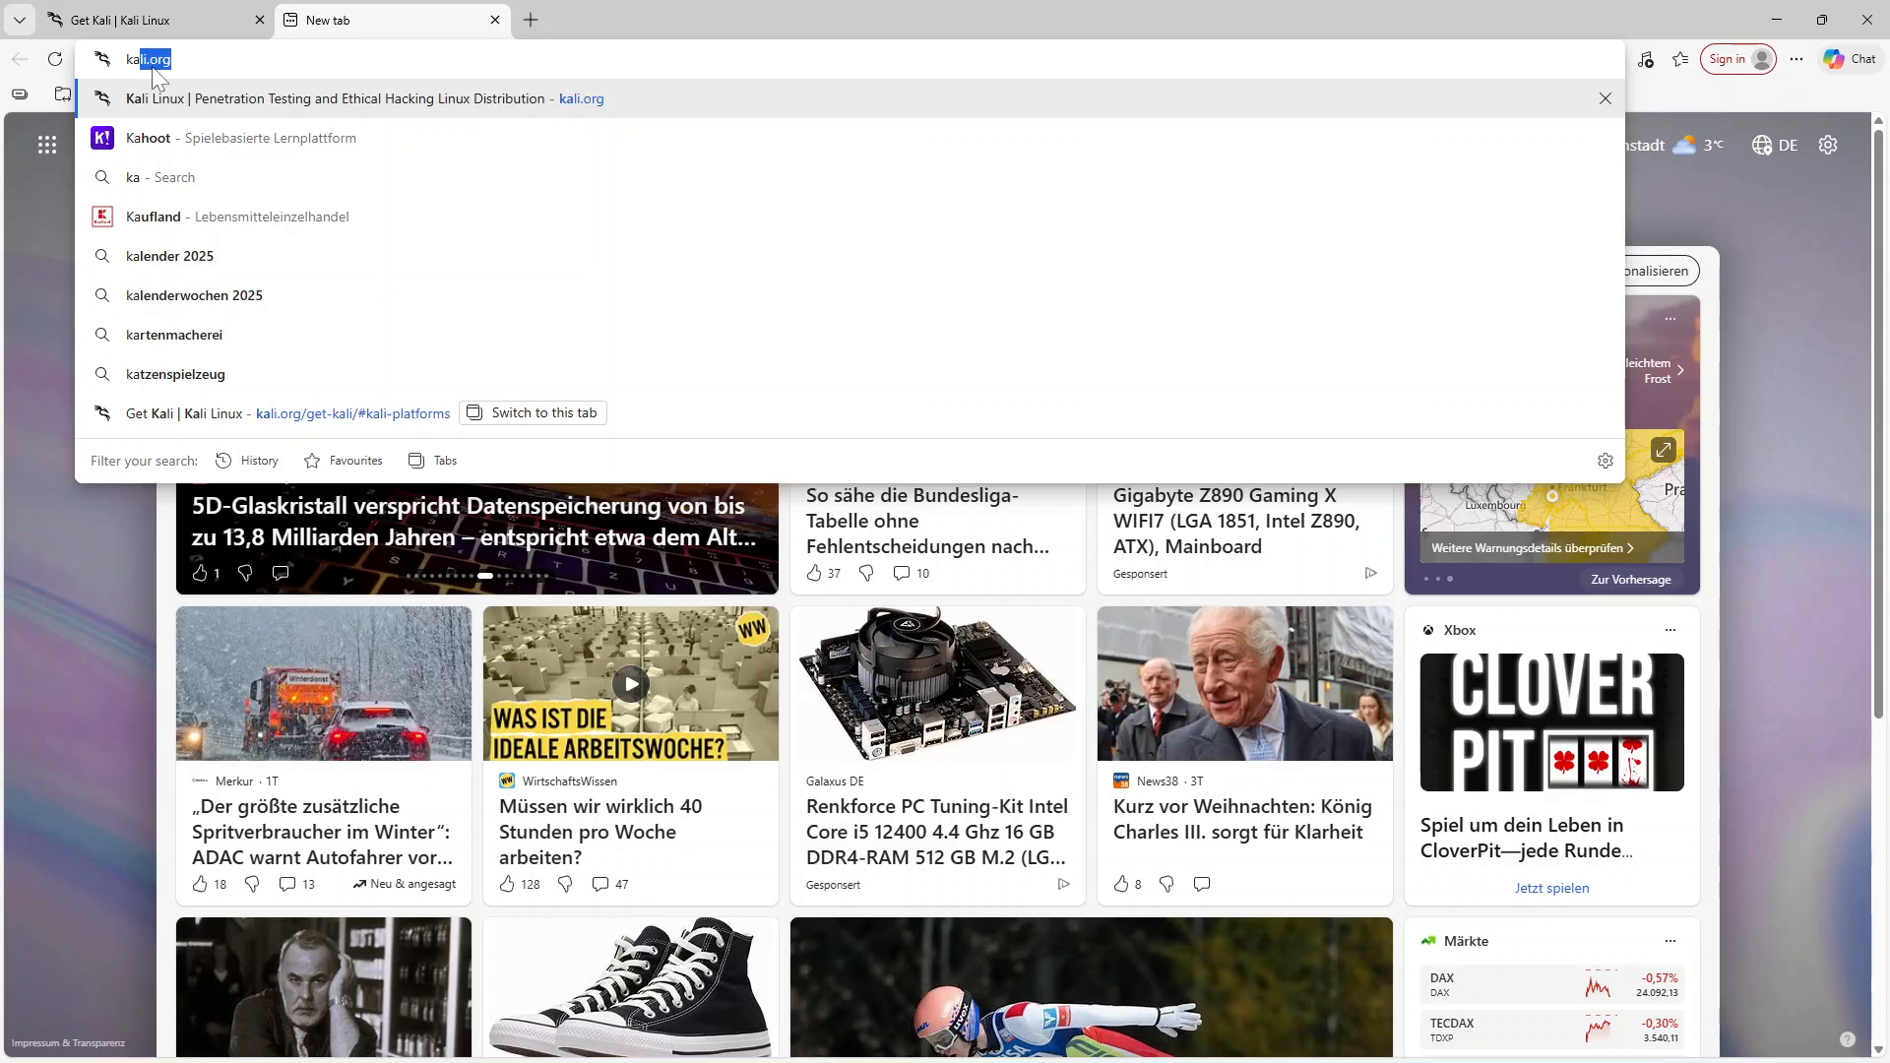
key(Return)
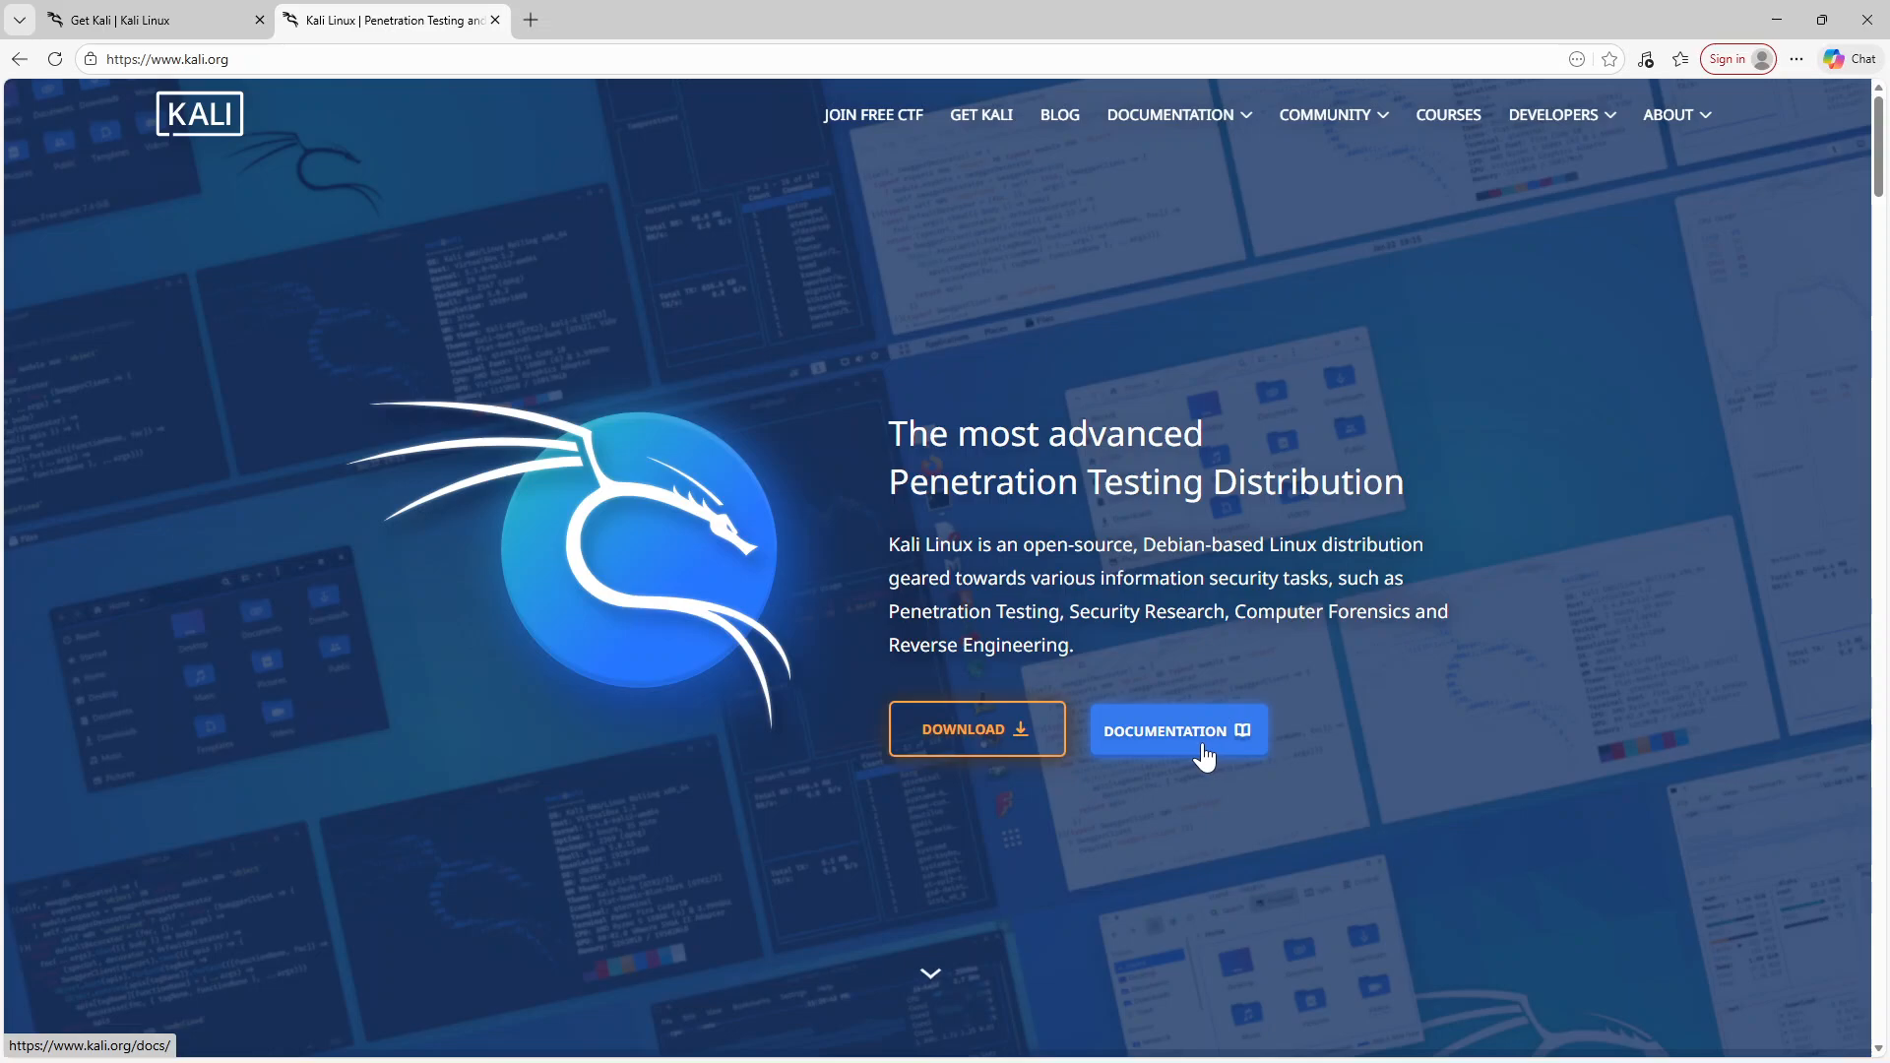
click(1109, 742)
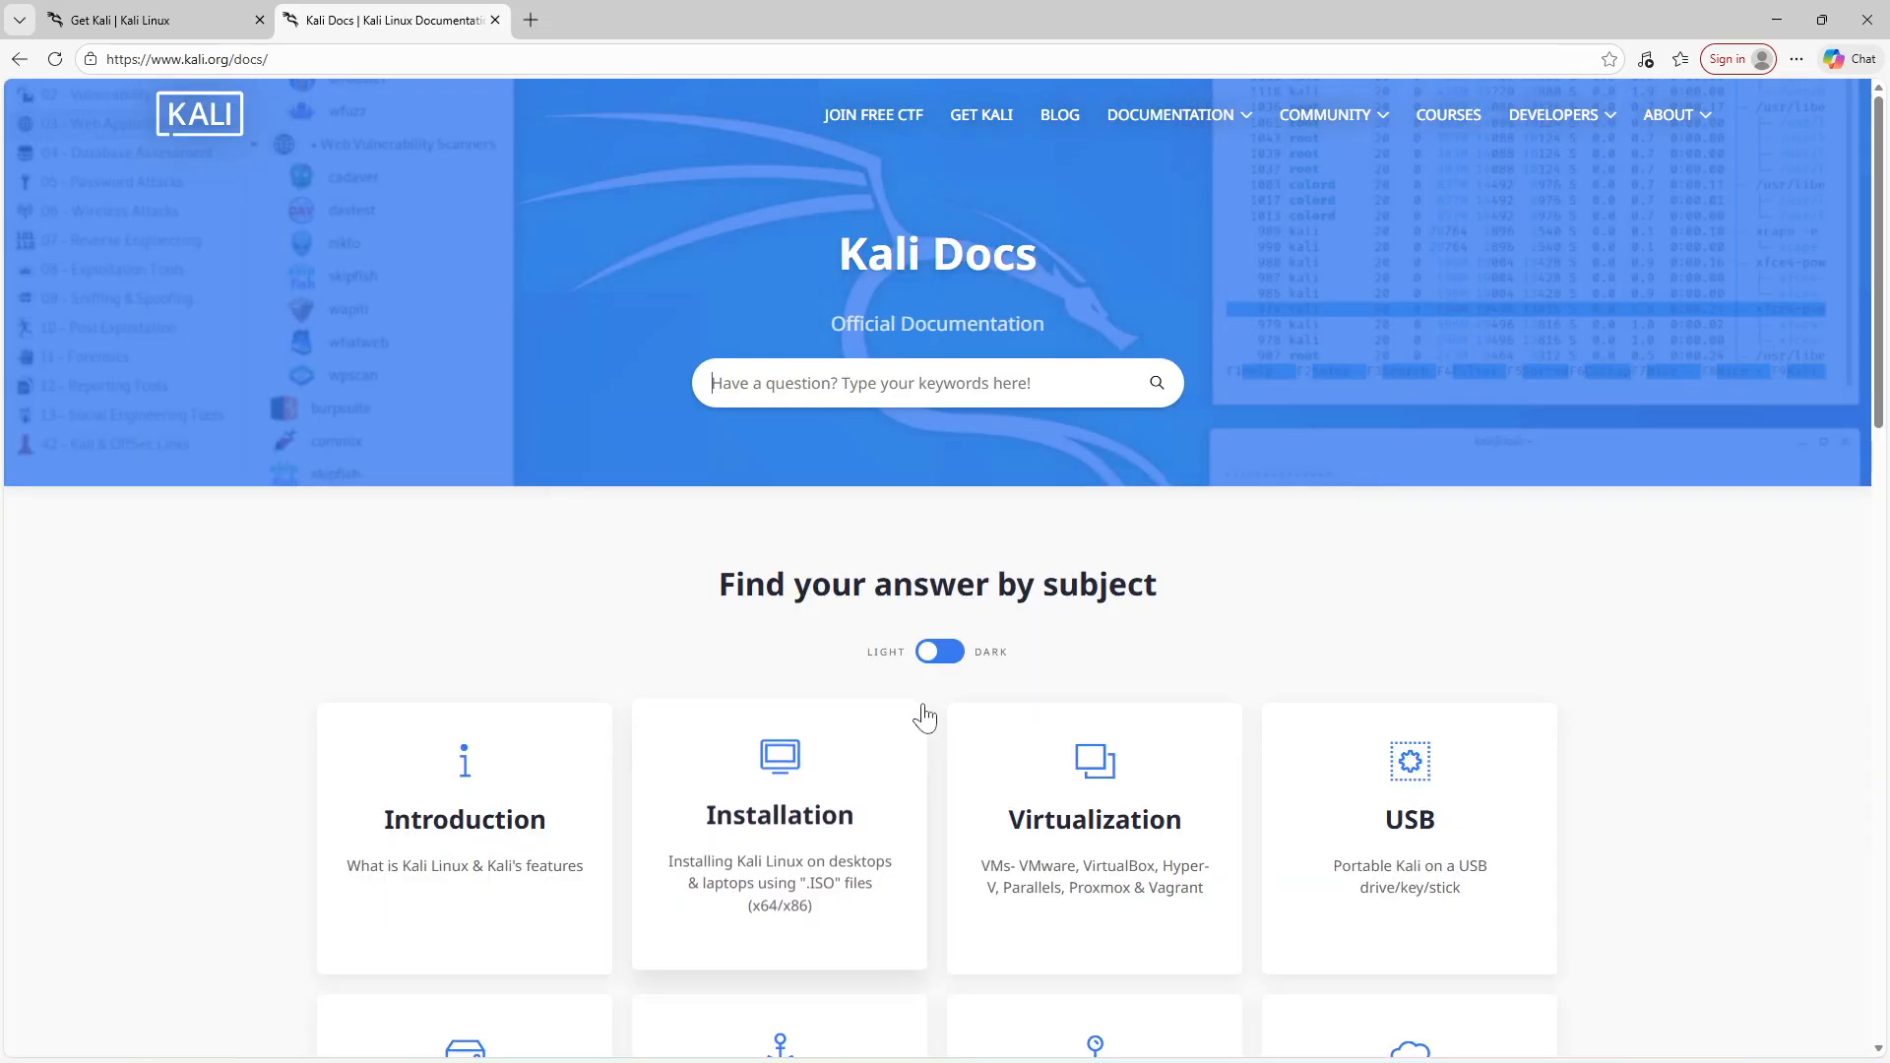
Browse the documentation subjects listed on the Kali Docs page
scroll(923, 675, down, 10)
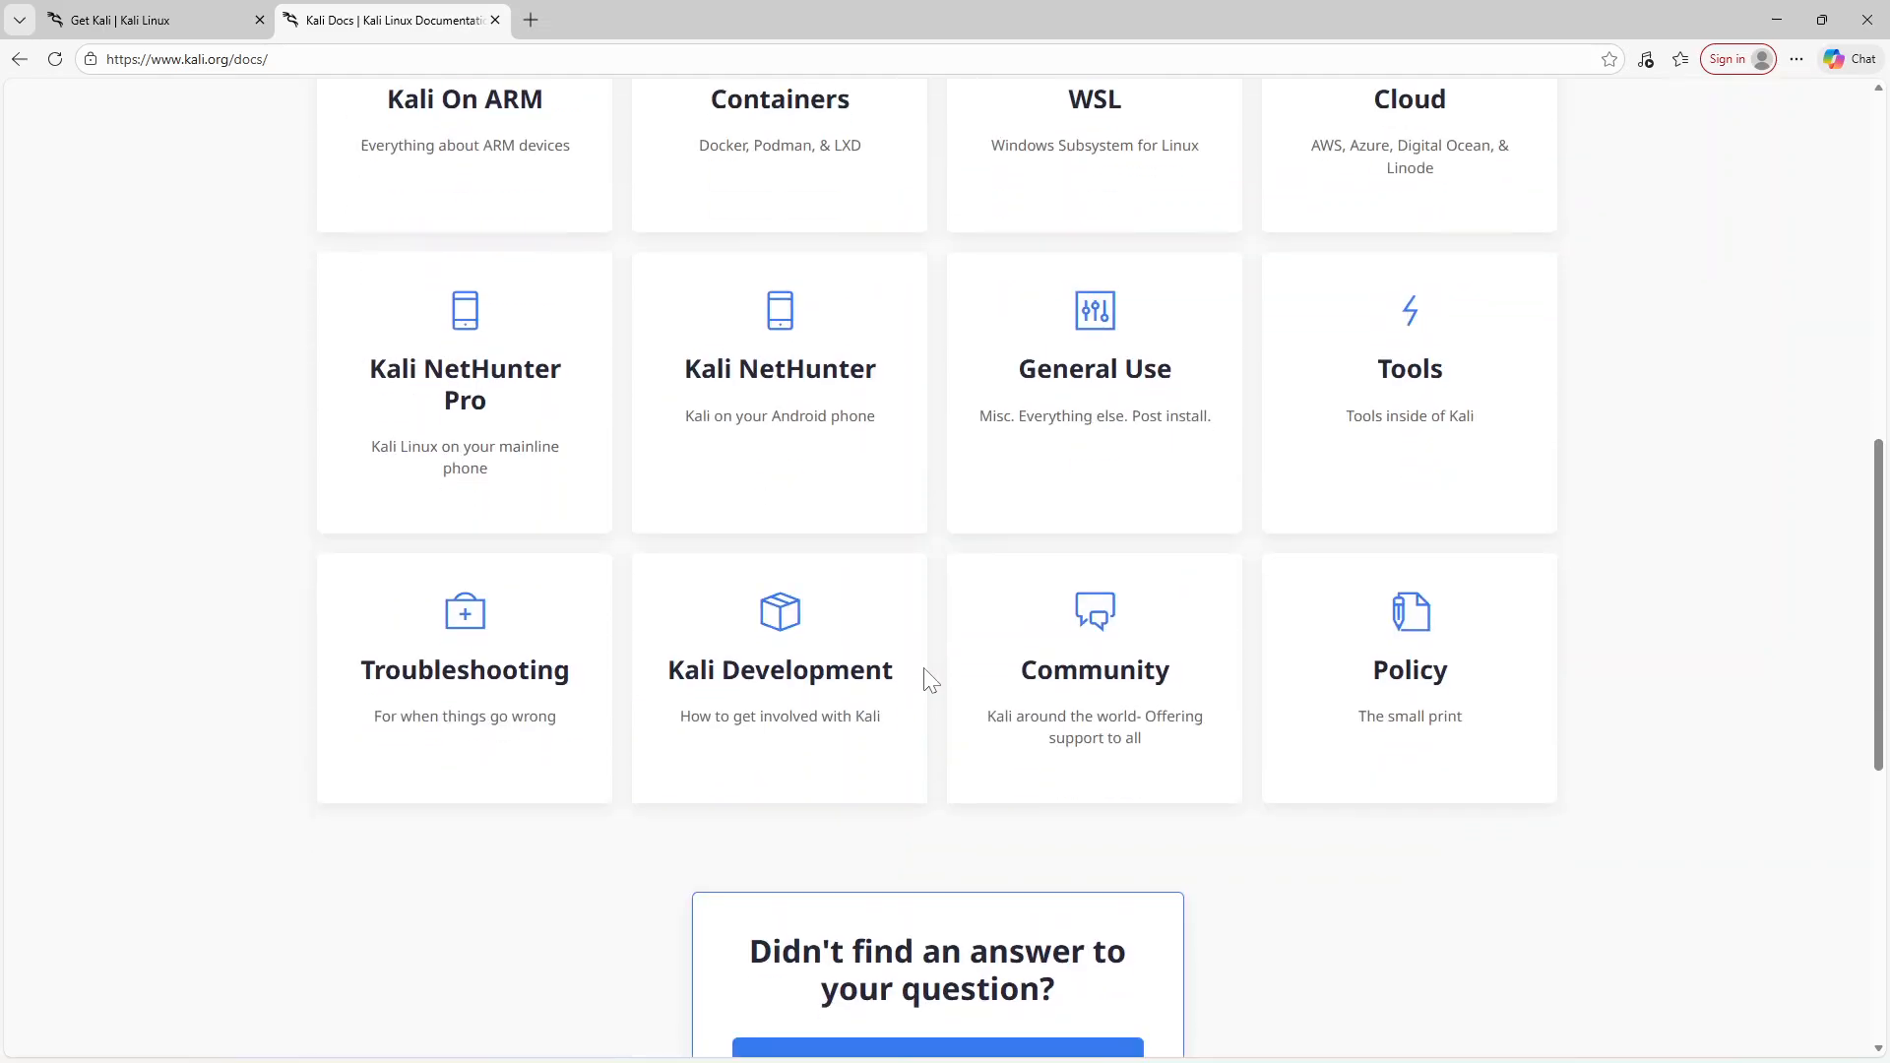
scroll(926, 679, down, 3)
scroll(925, 679, up, 3)
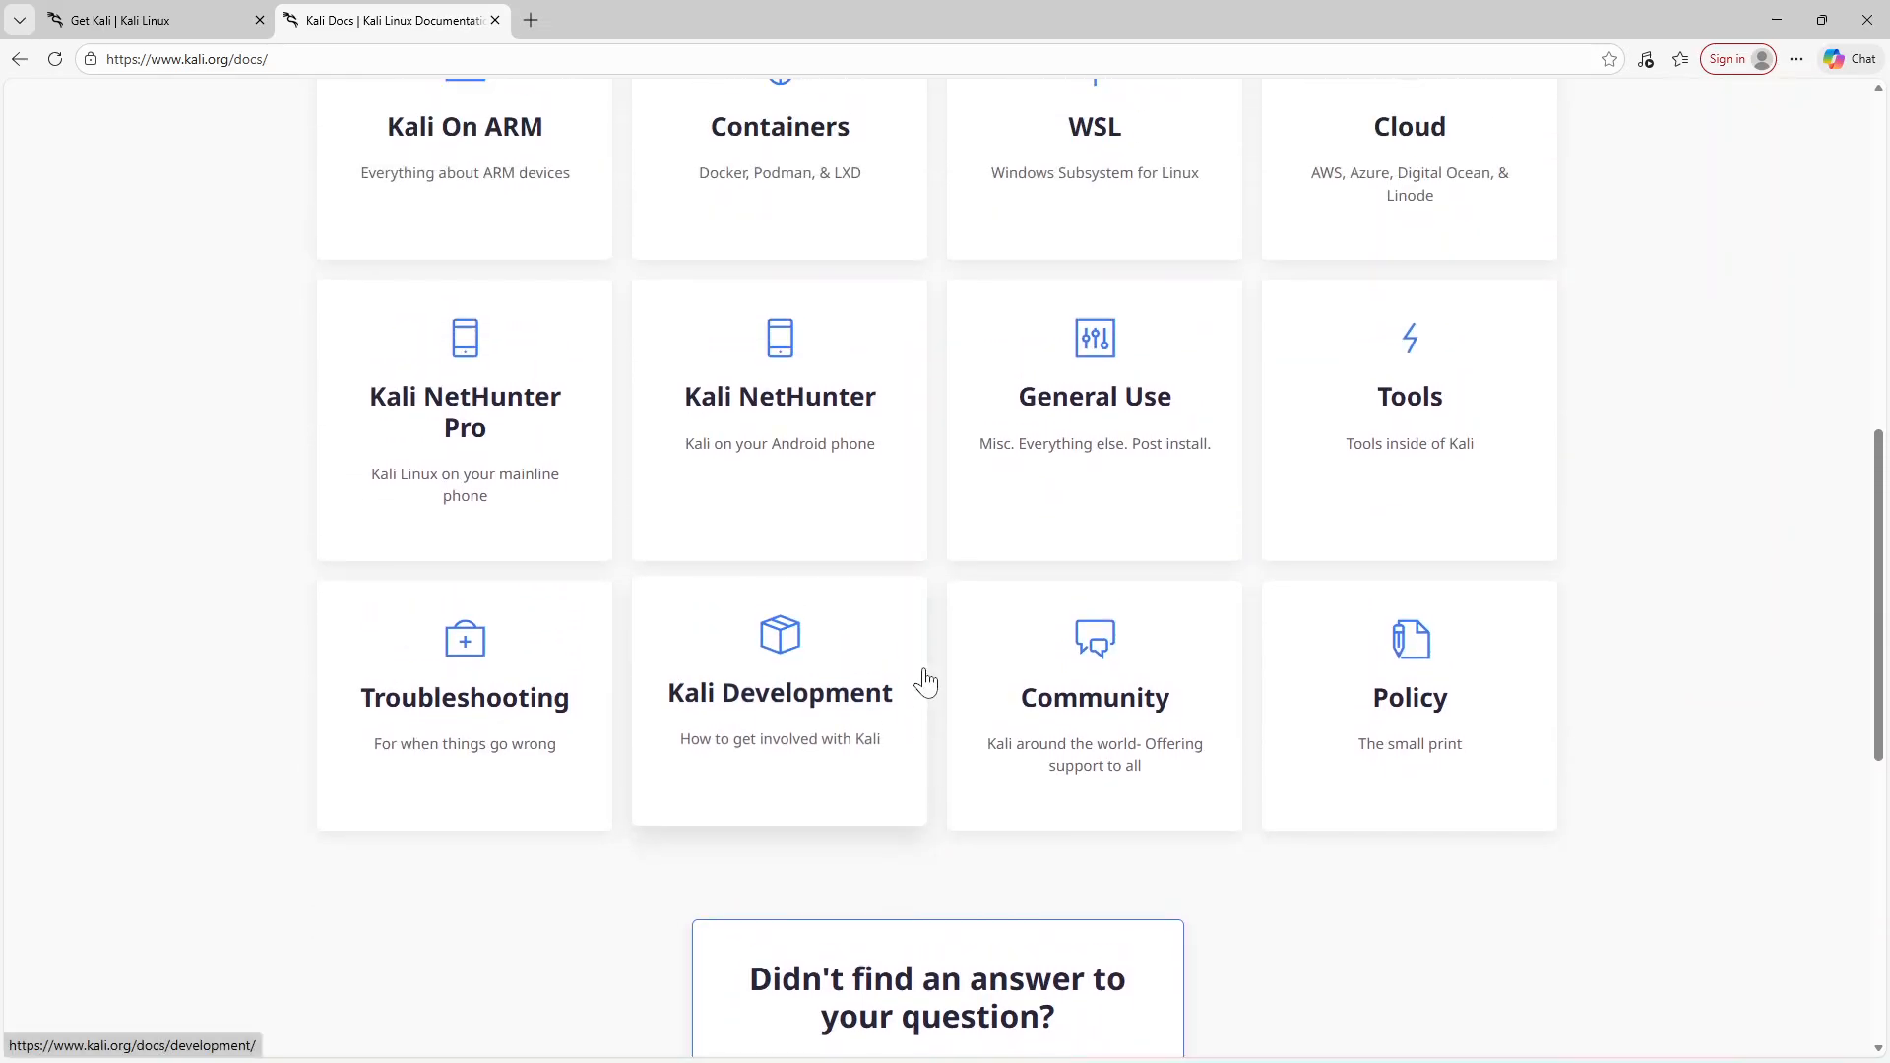
scroll(925, 680, up, 5)
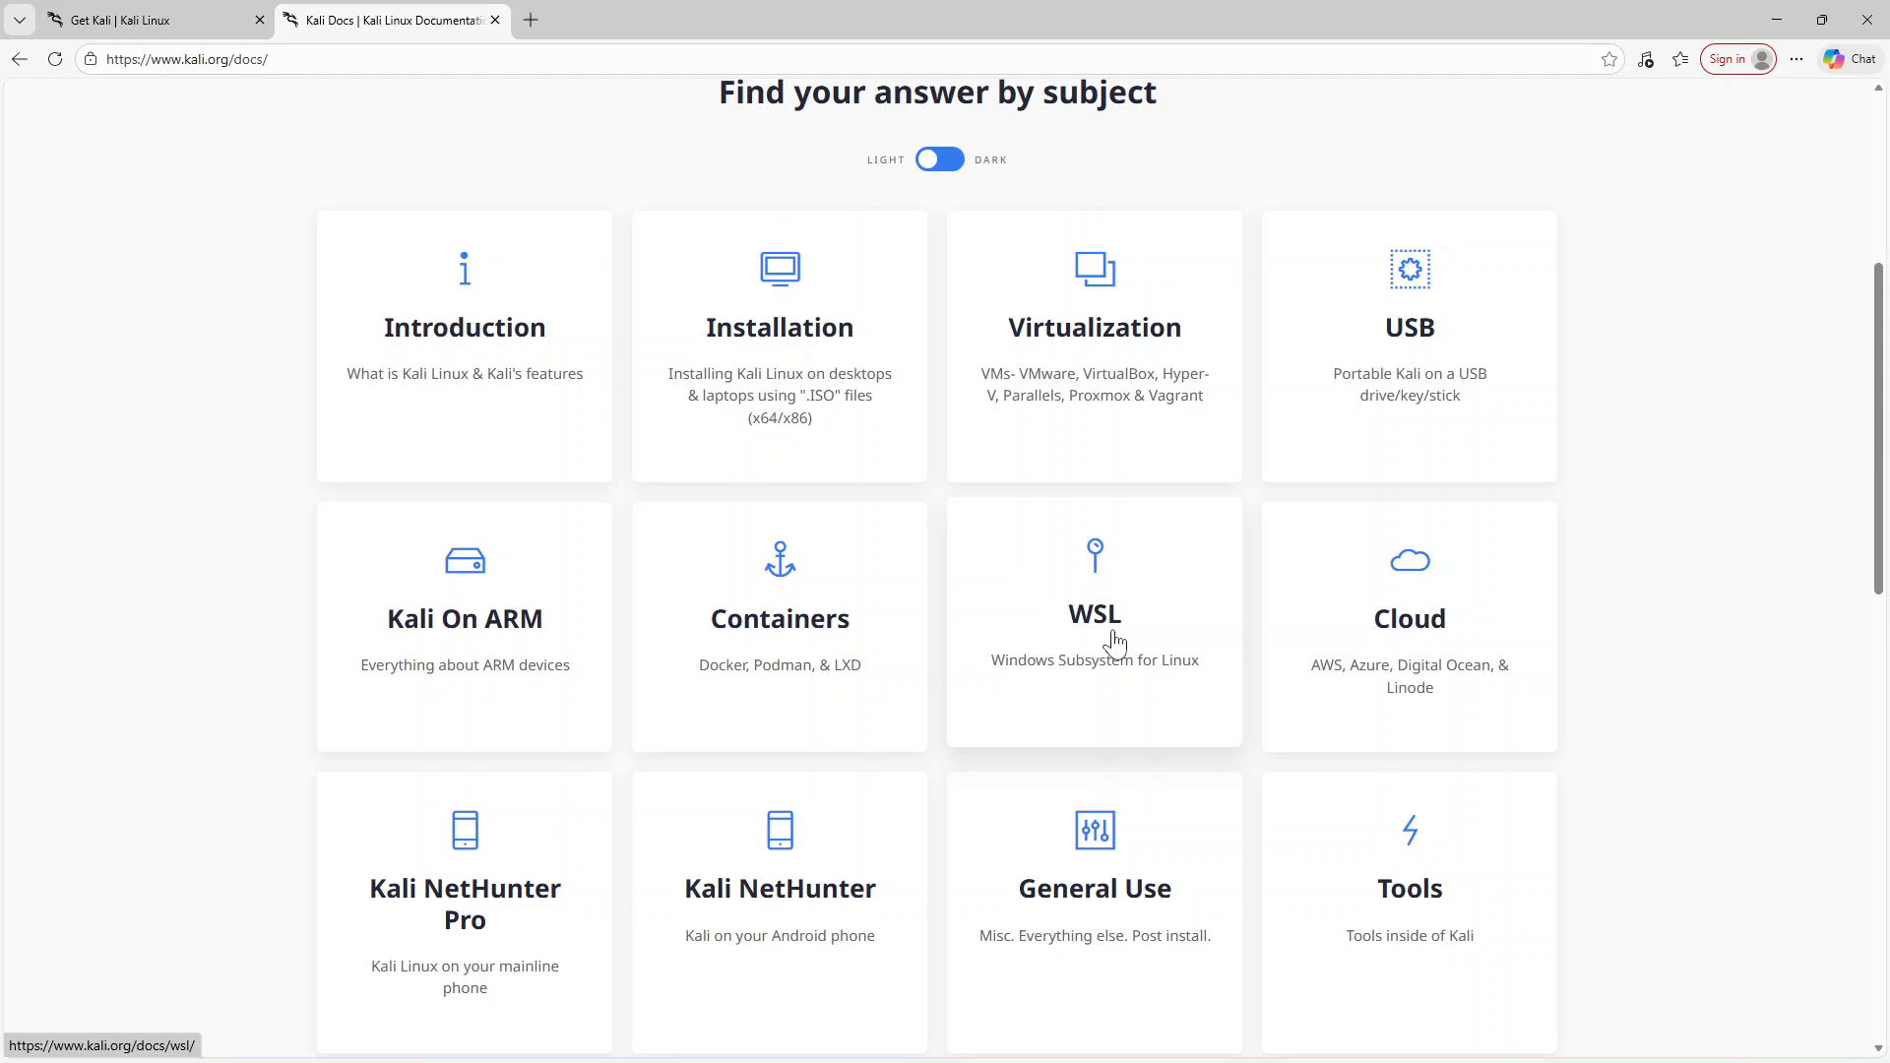
scroll(1116, 643, up, 4)
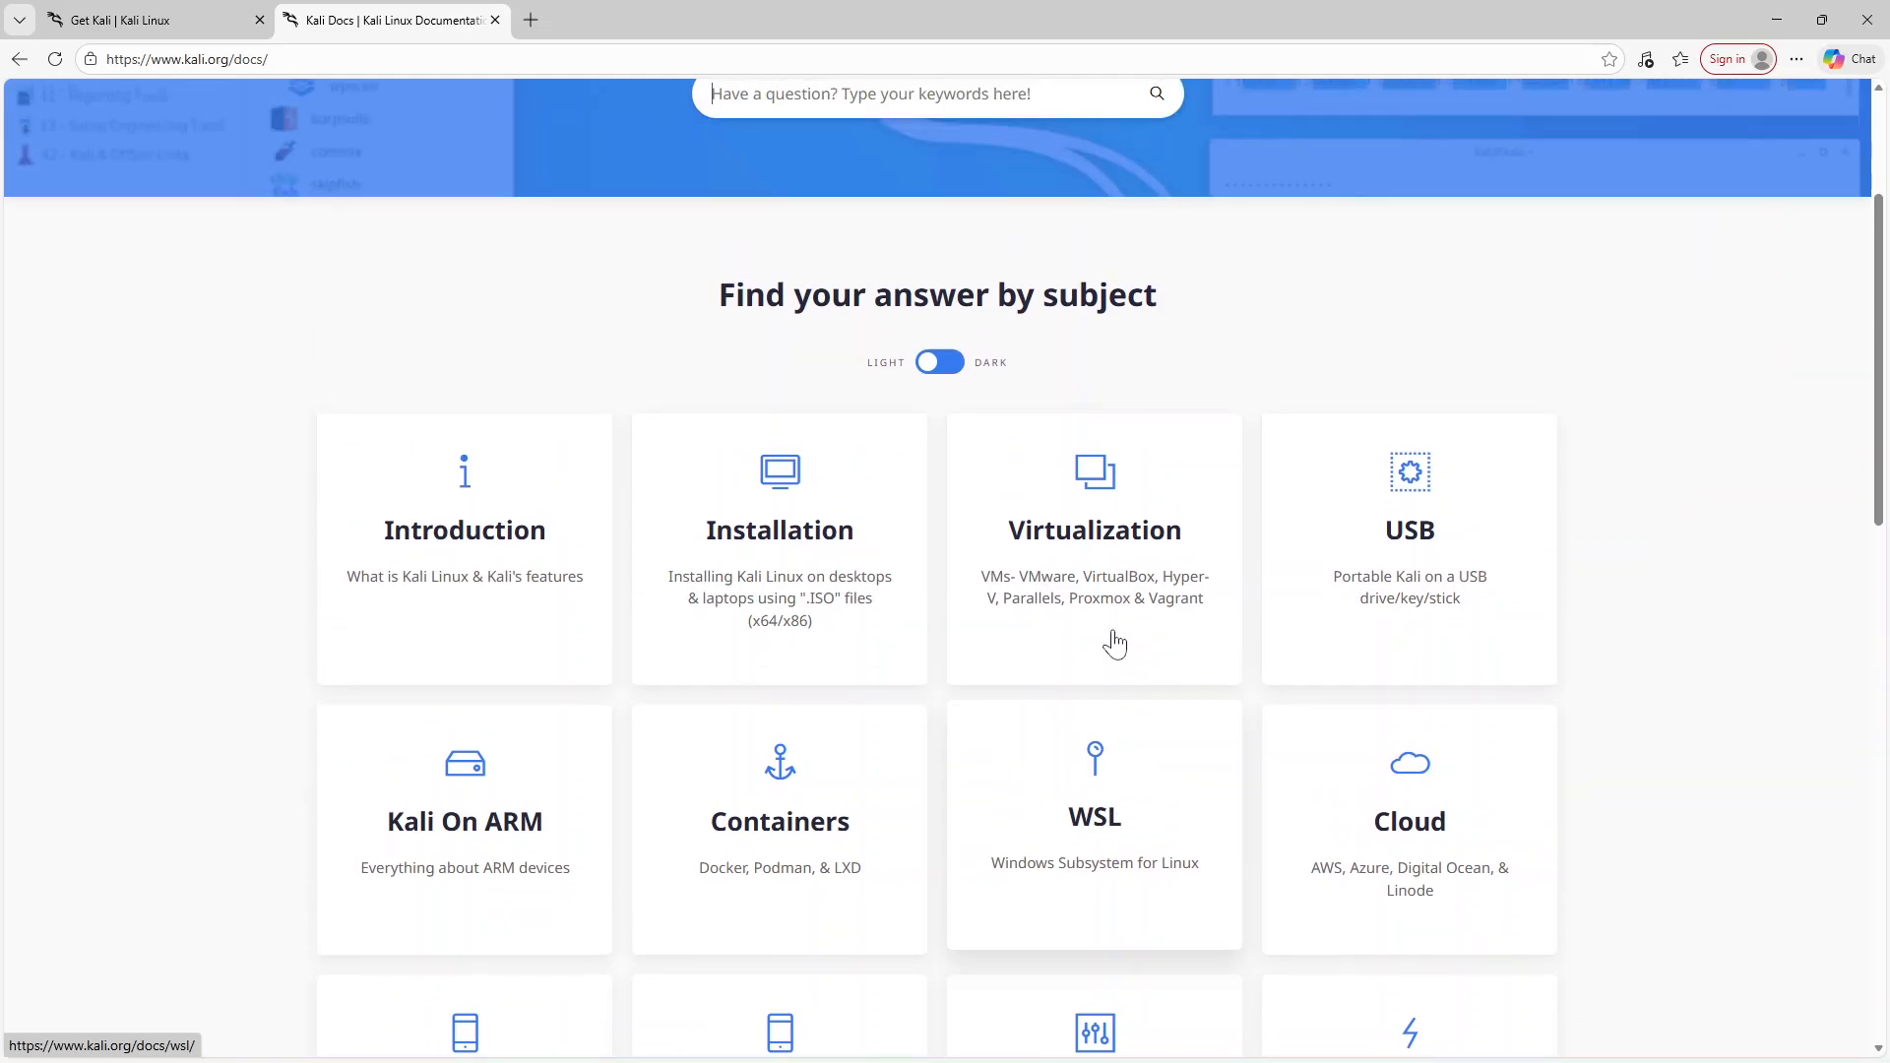
scroll(1112, 643, down, 4)
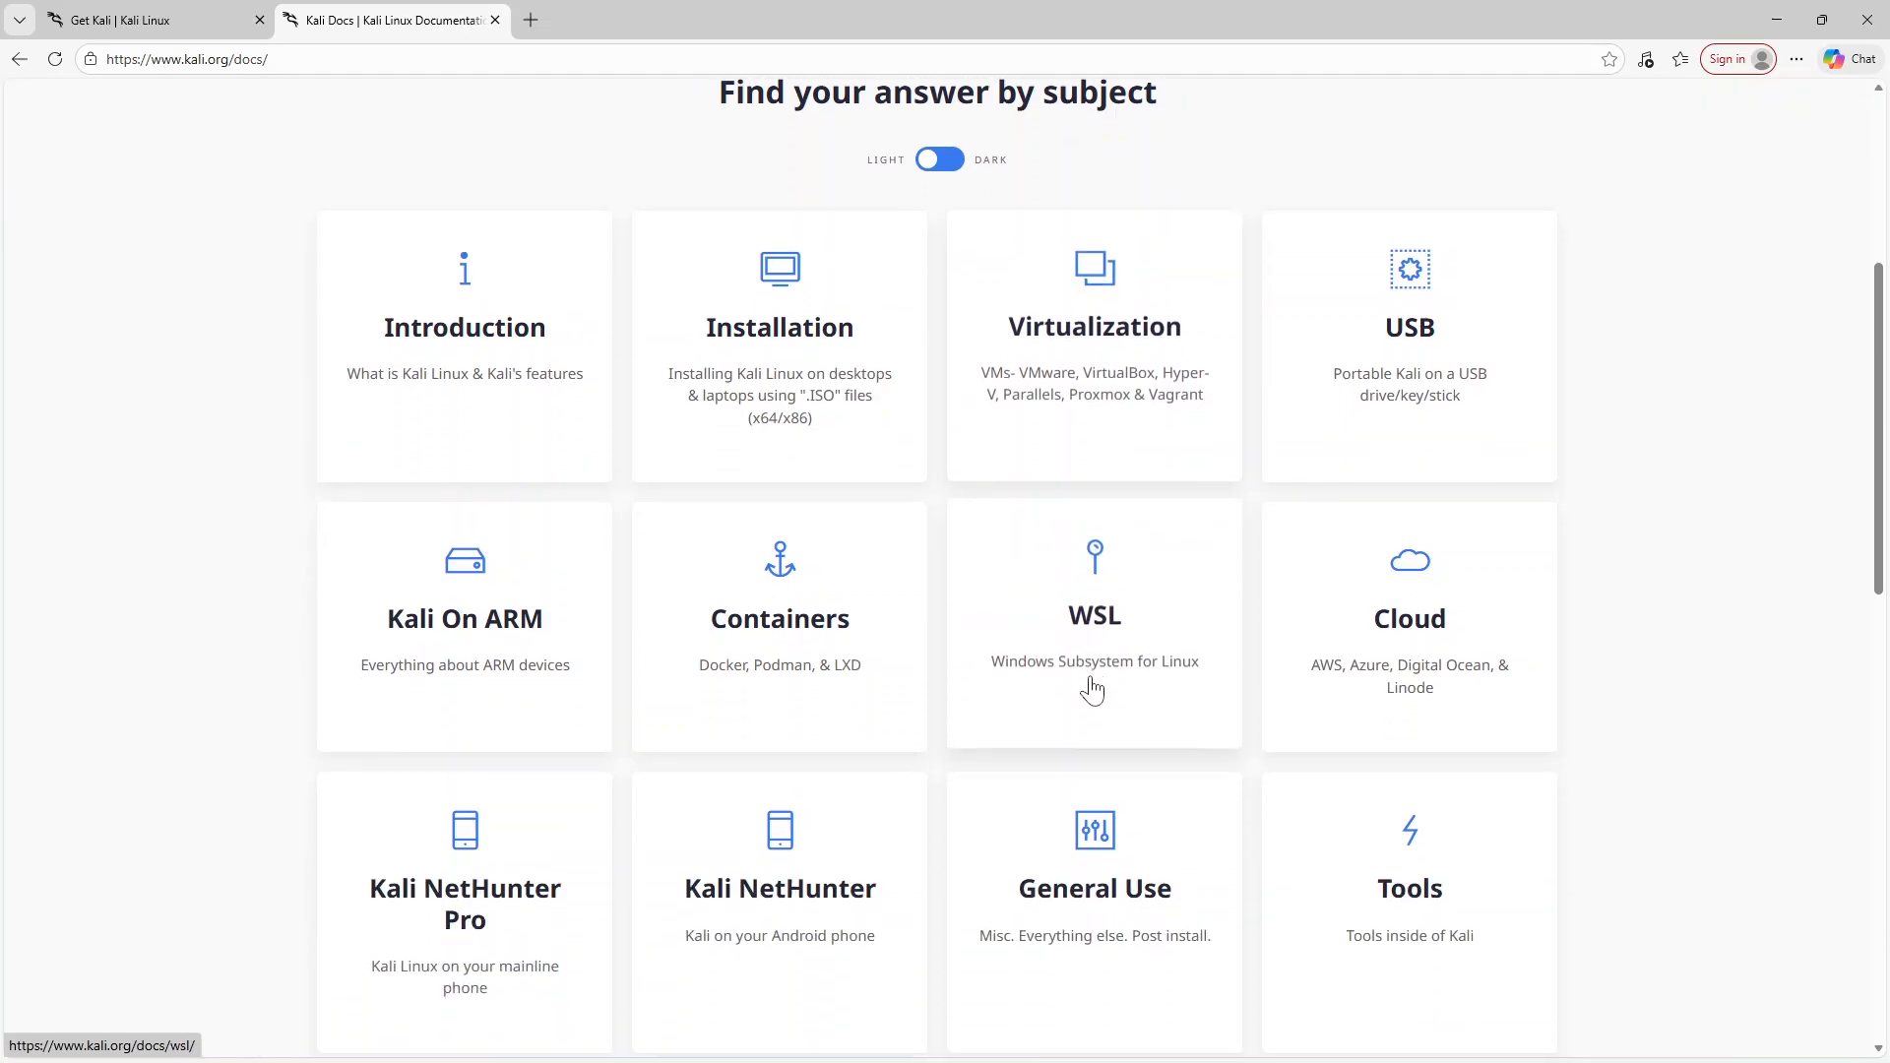
scroll(1091, 685, up, 4)
scroll(1091, 687, up, 1)
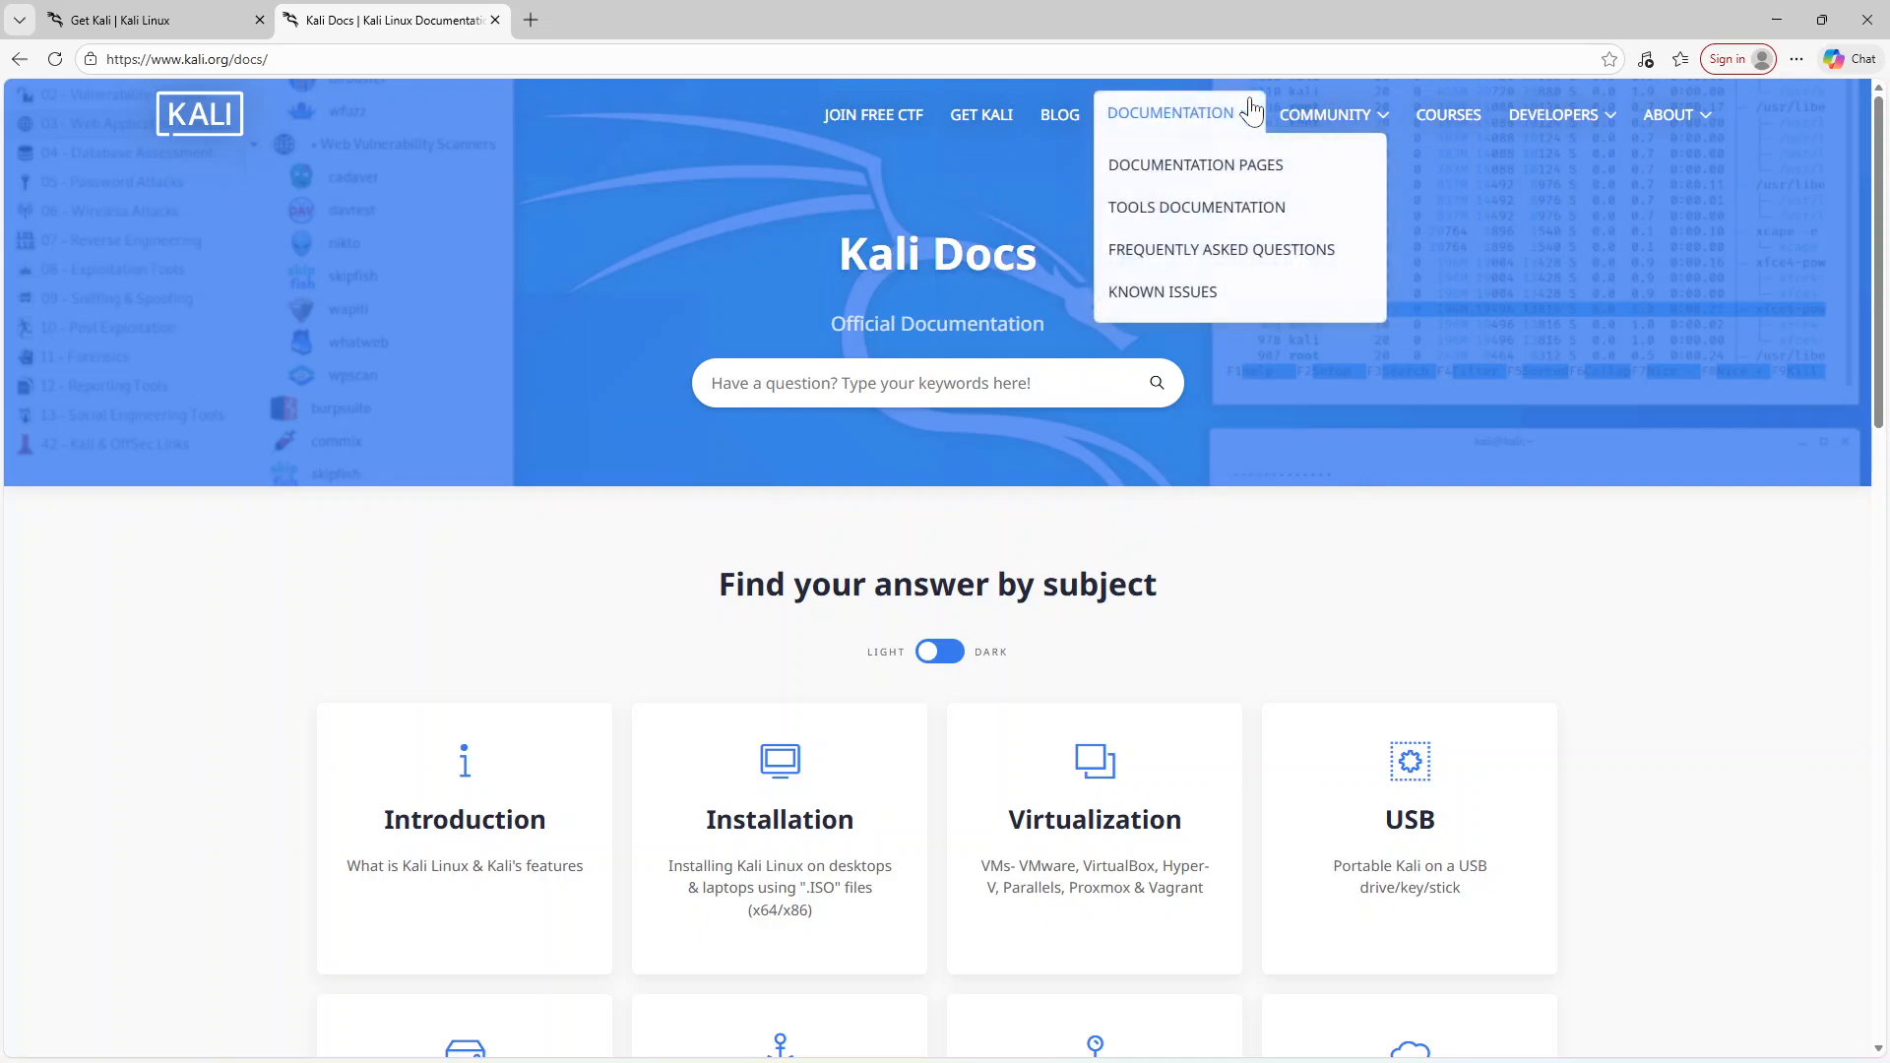
Open the Get Kali page and choose the Virtual Machines platform
mouse_move(1357, 123)
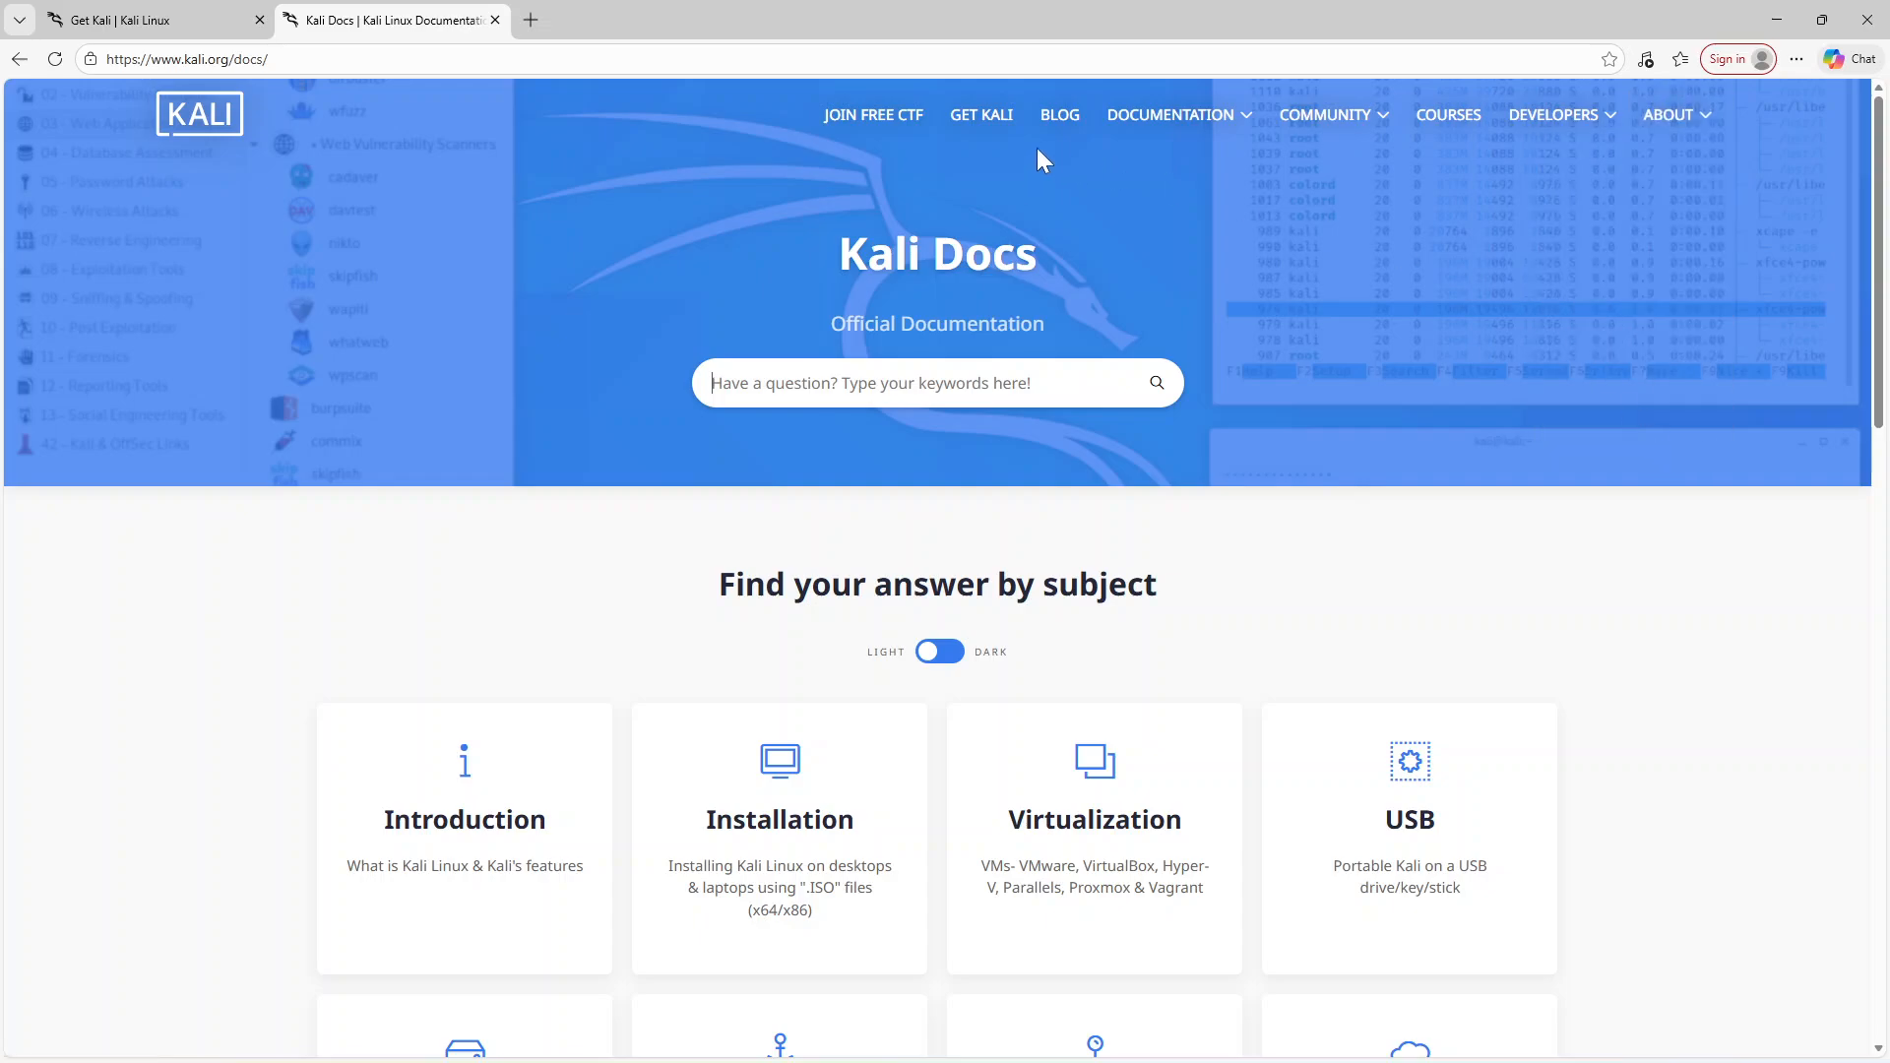
click(977, 124)
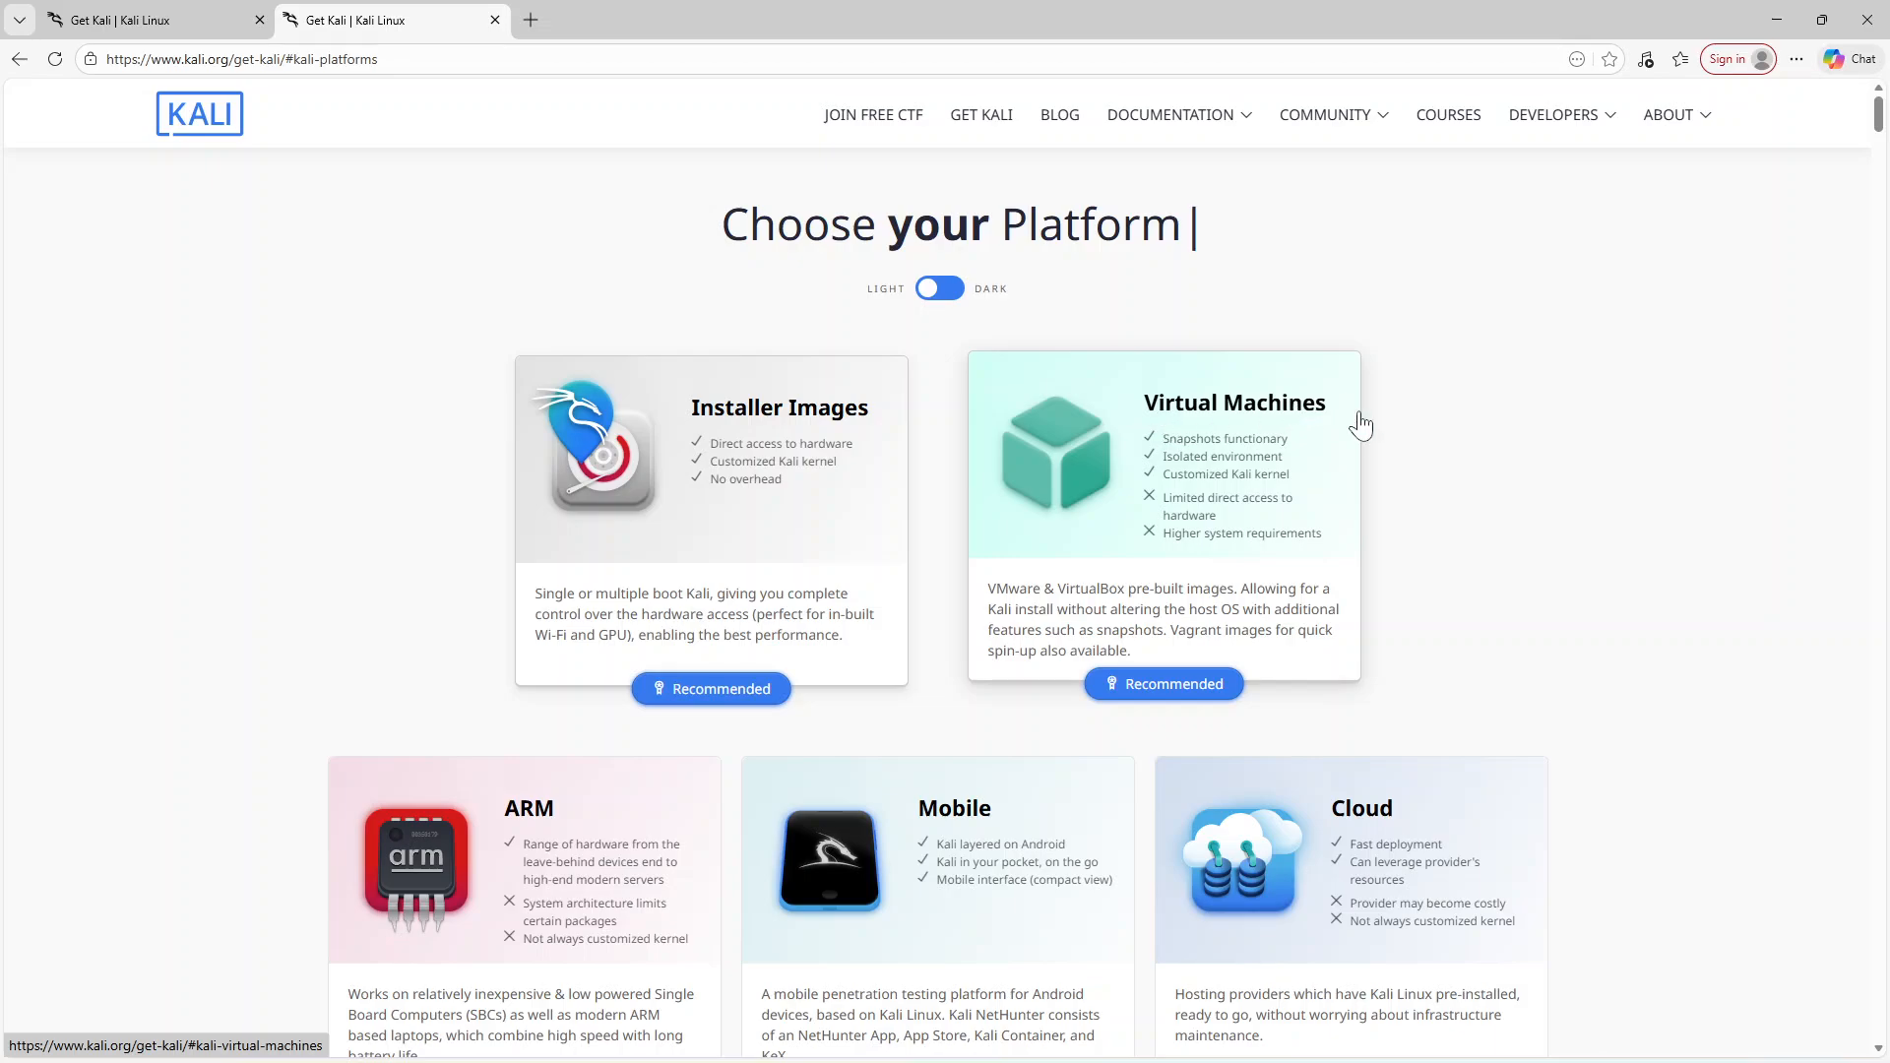
click(1187, 642)
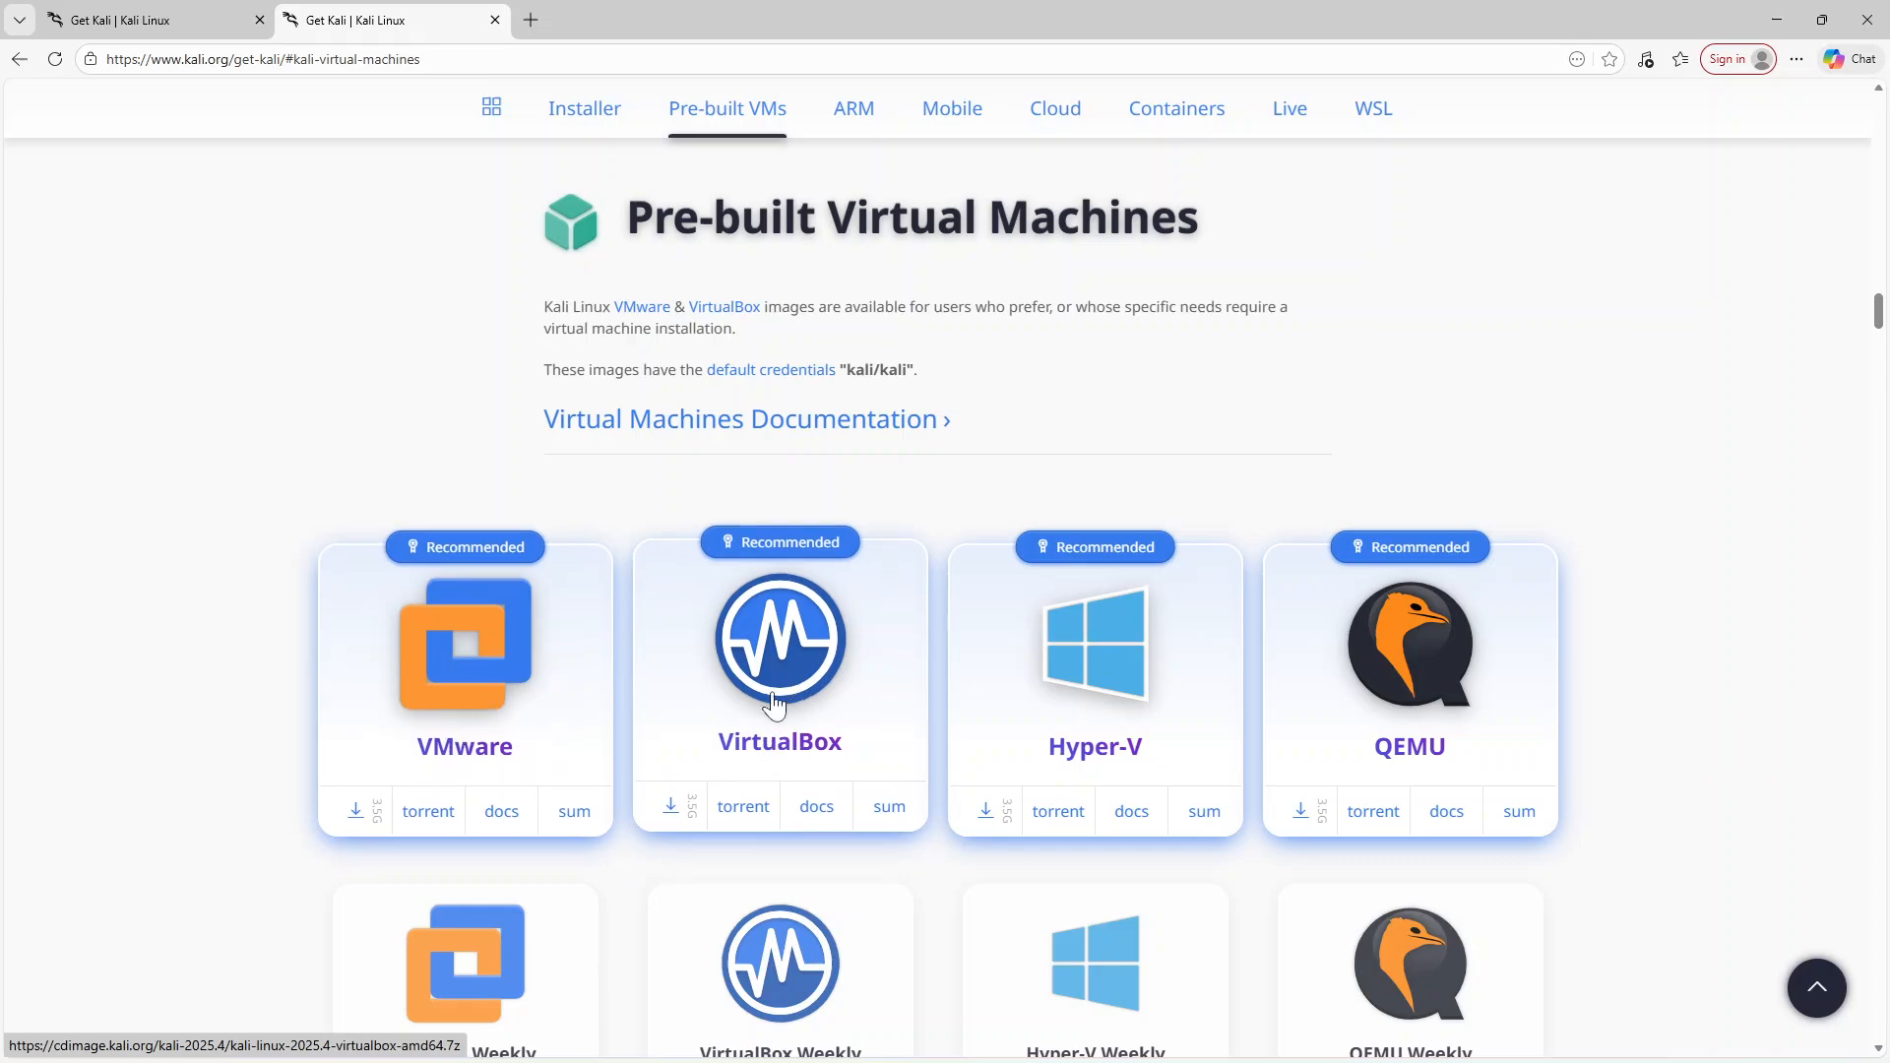
Try downloading the pre-built VirtualBox image, check the Downloads folder, and cancel the running download
click(670, 814)
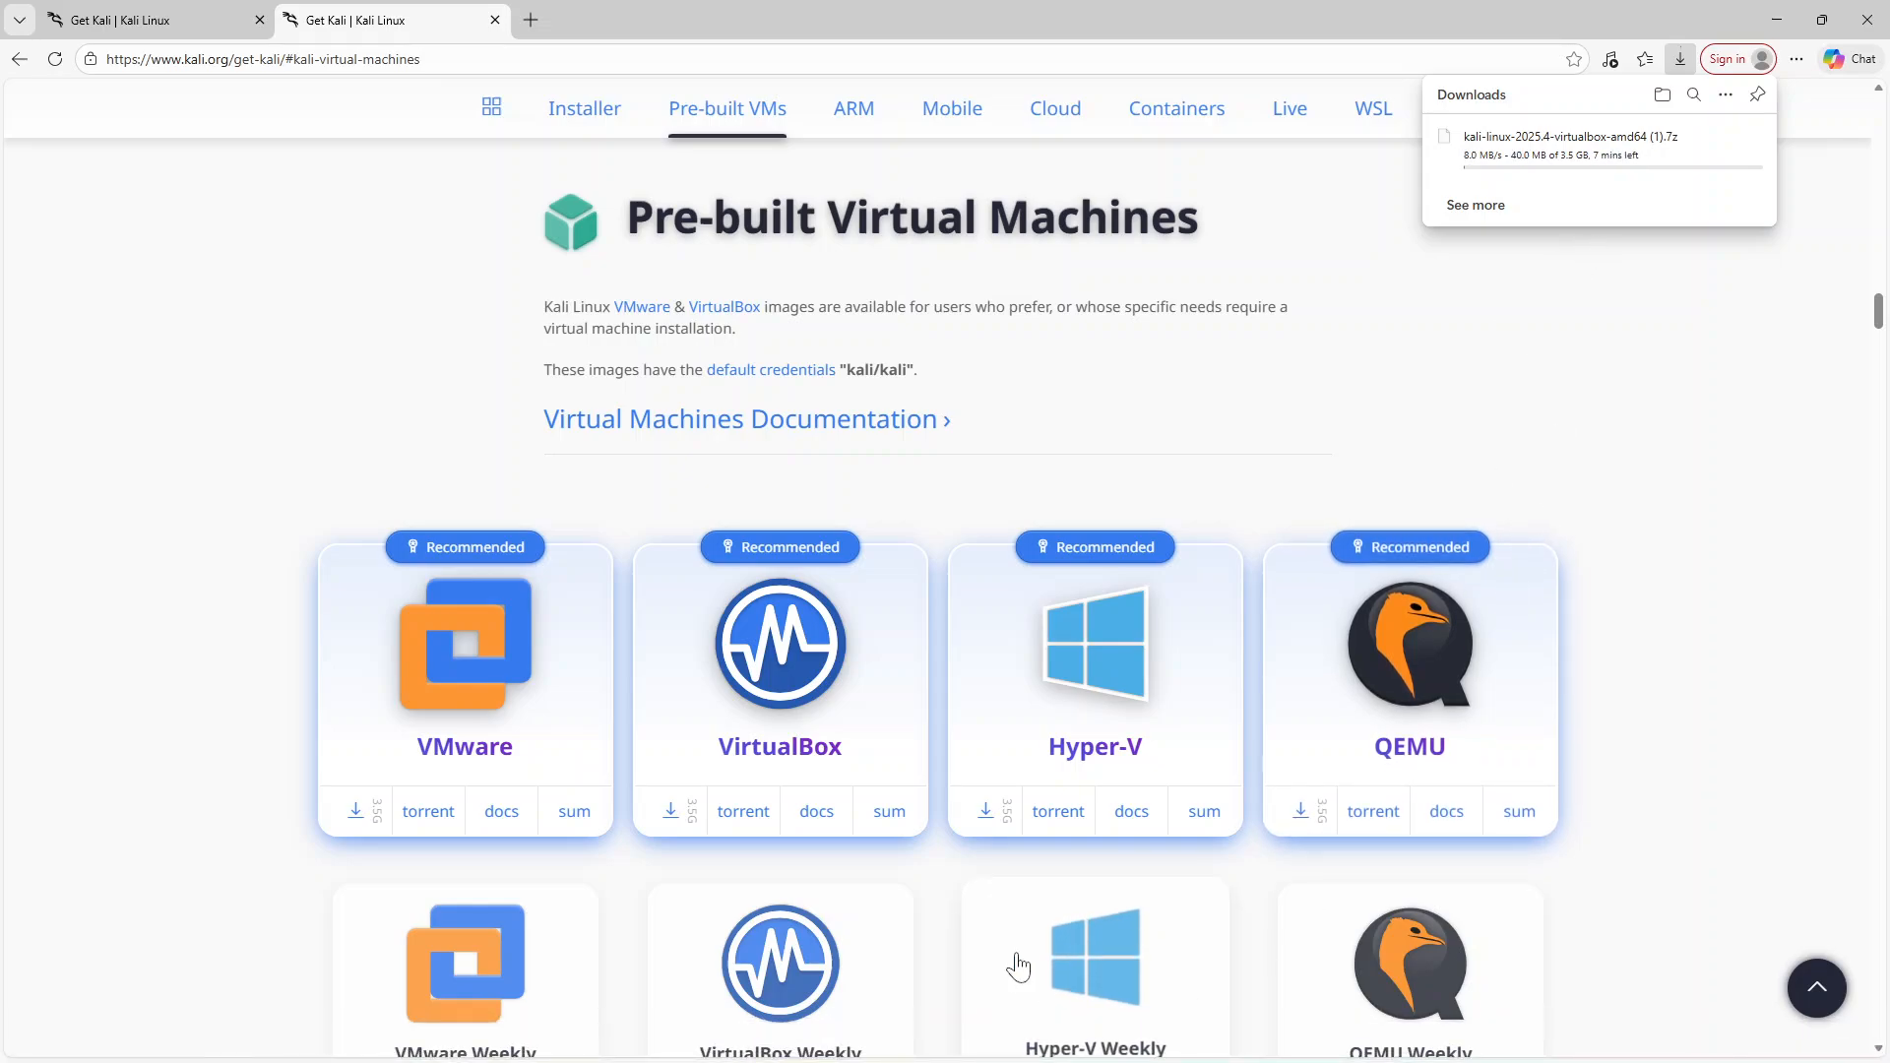
click(927, 1042)
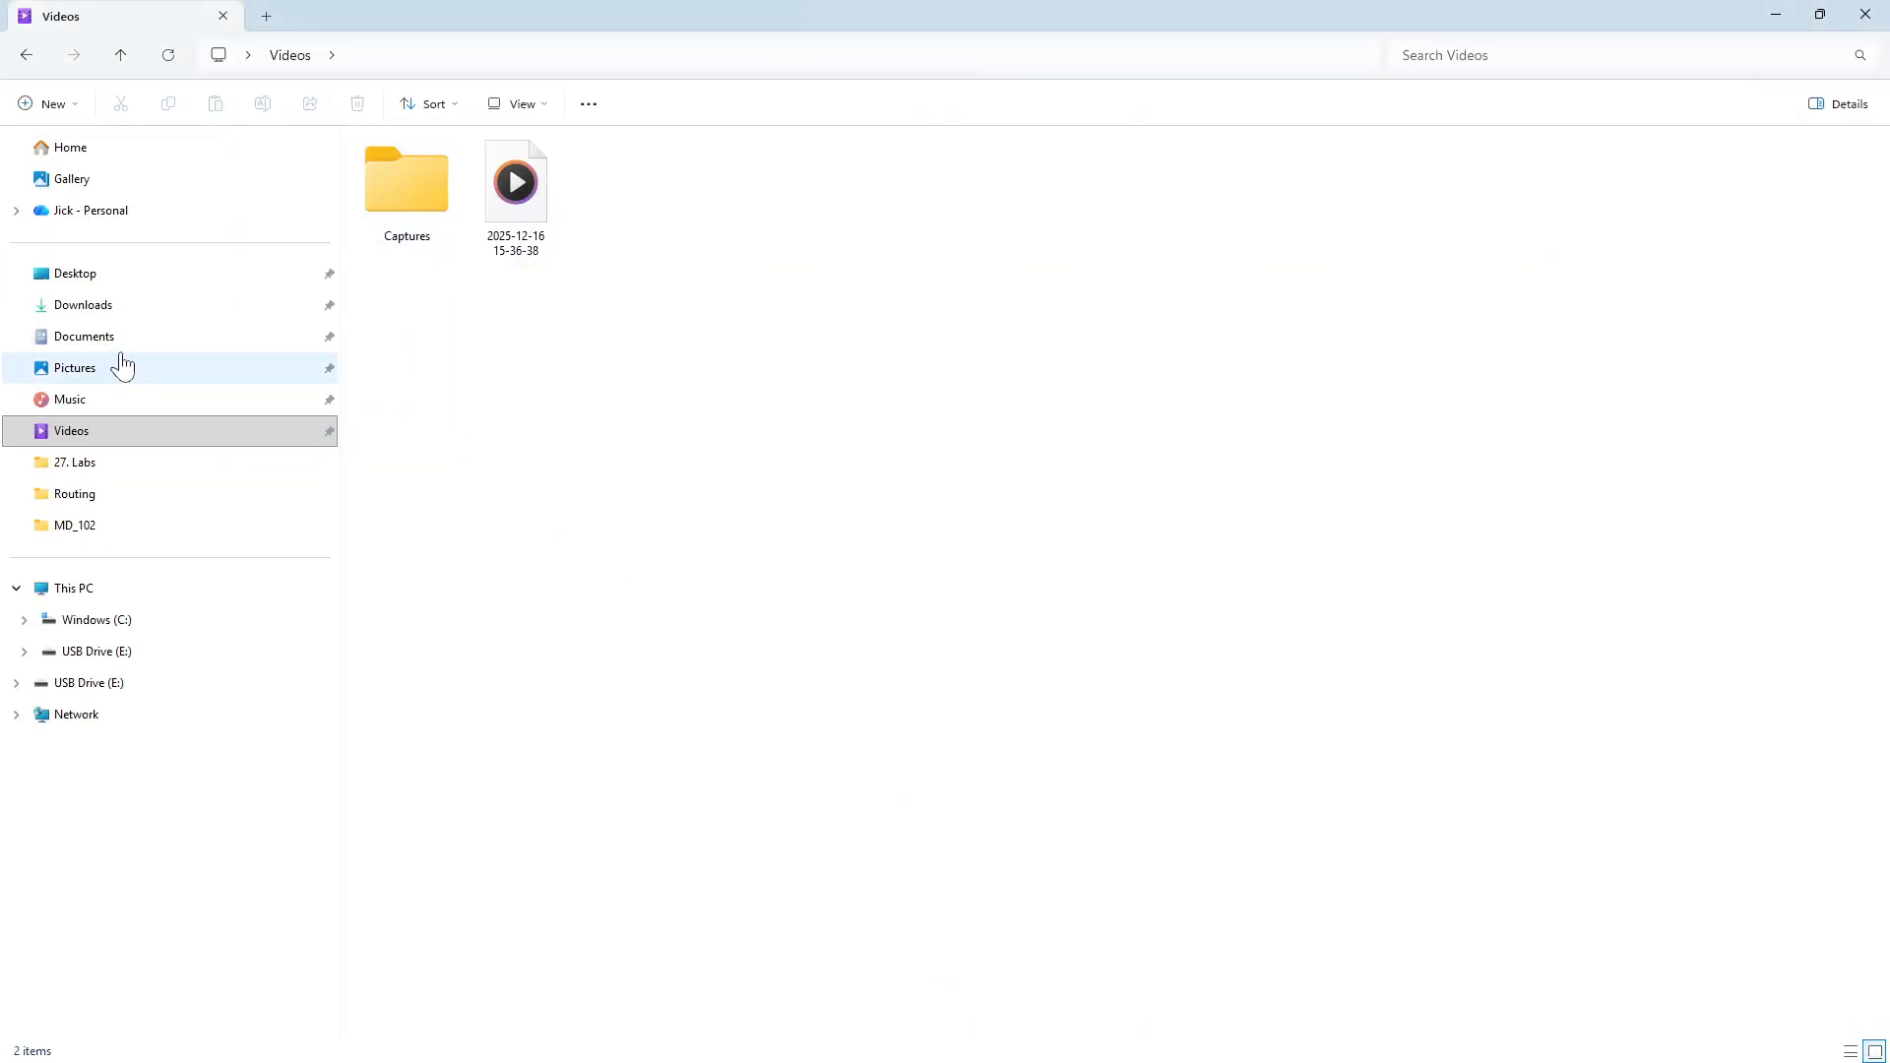
click(104, 307)
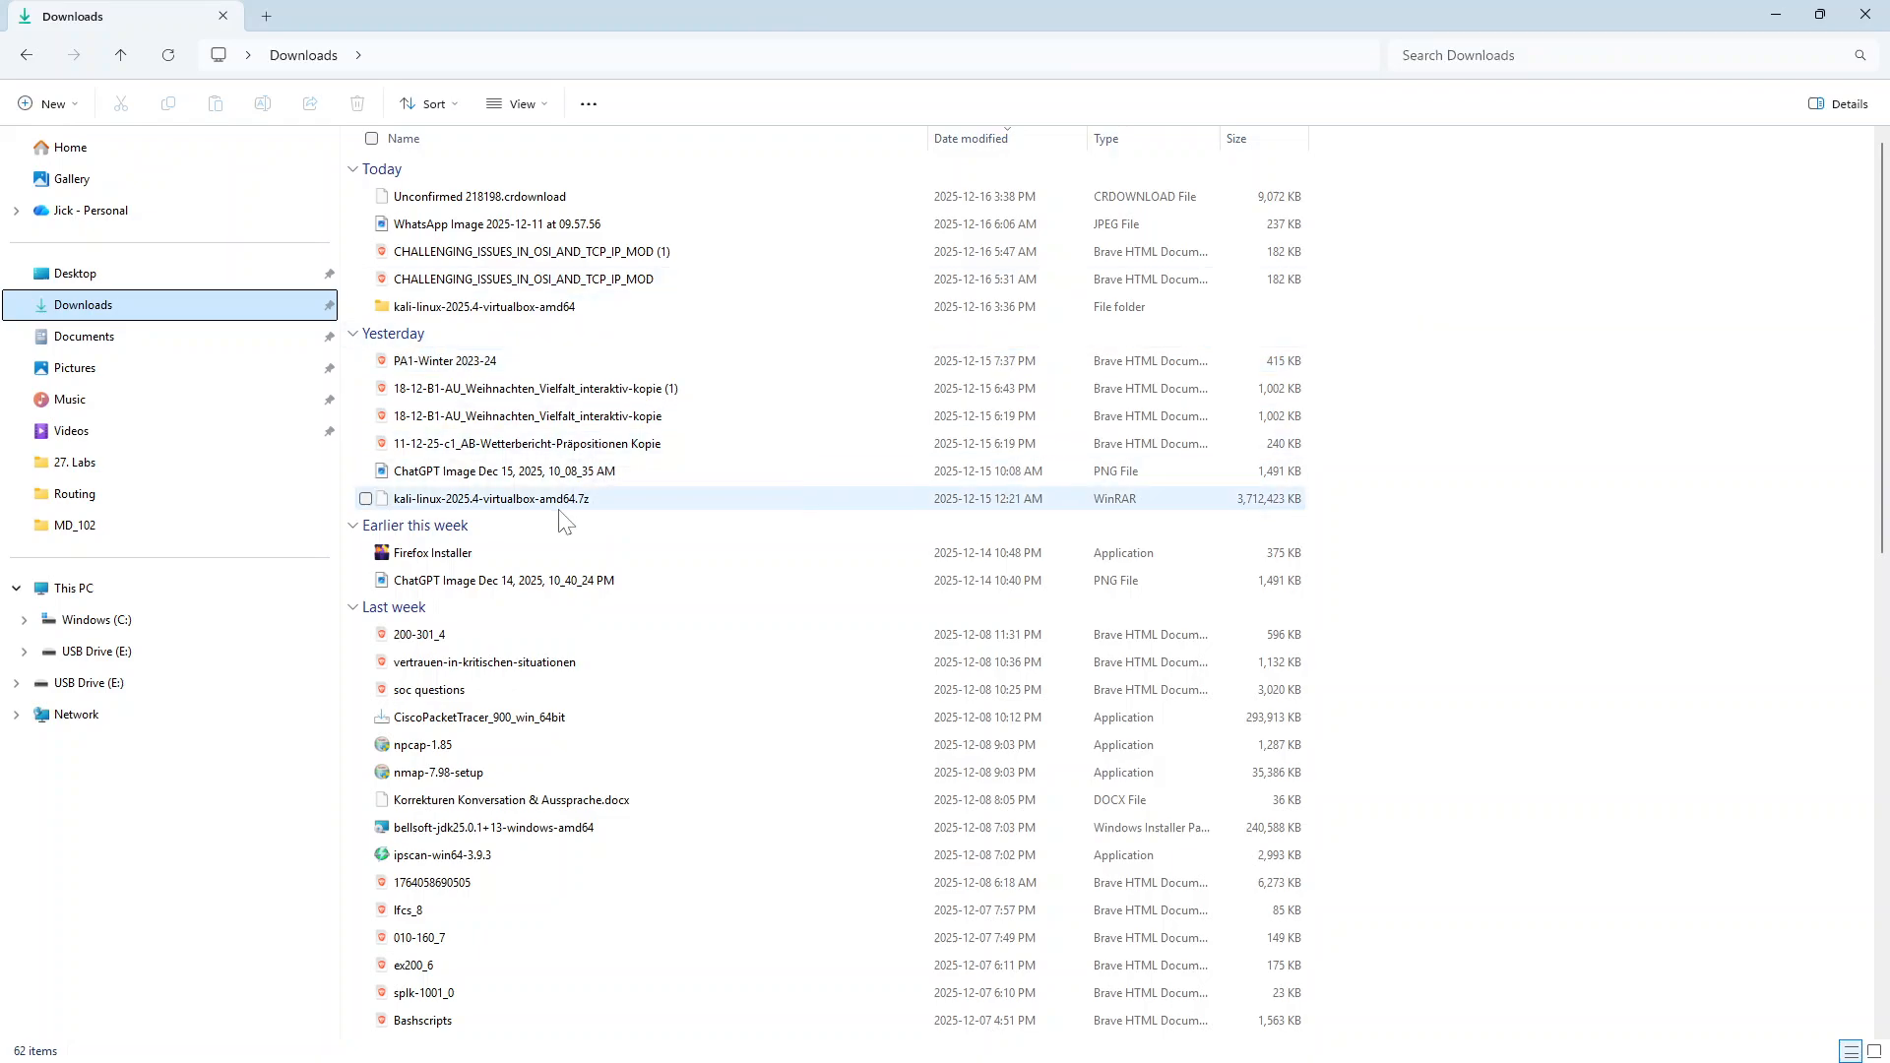
click(973, 1041)
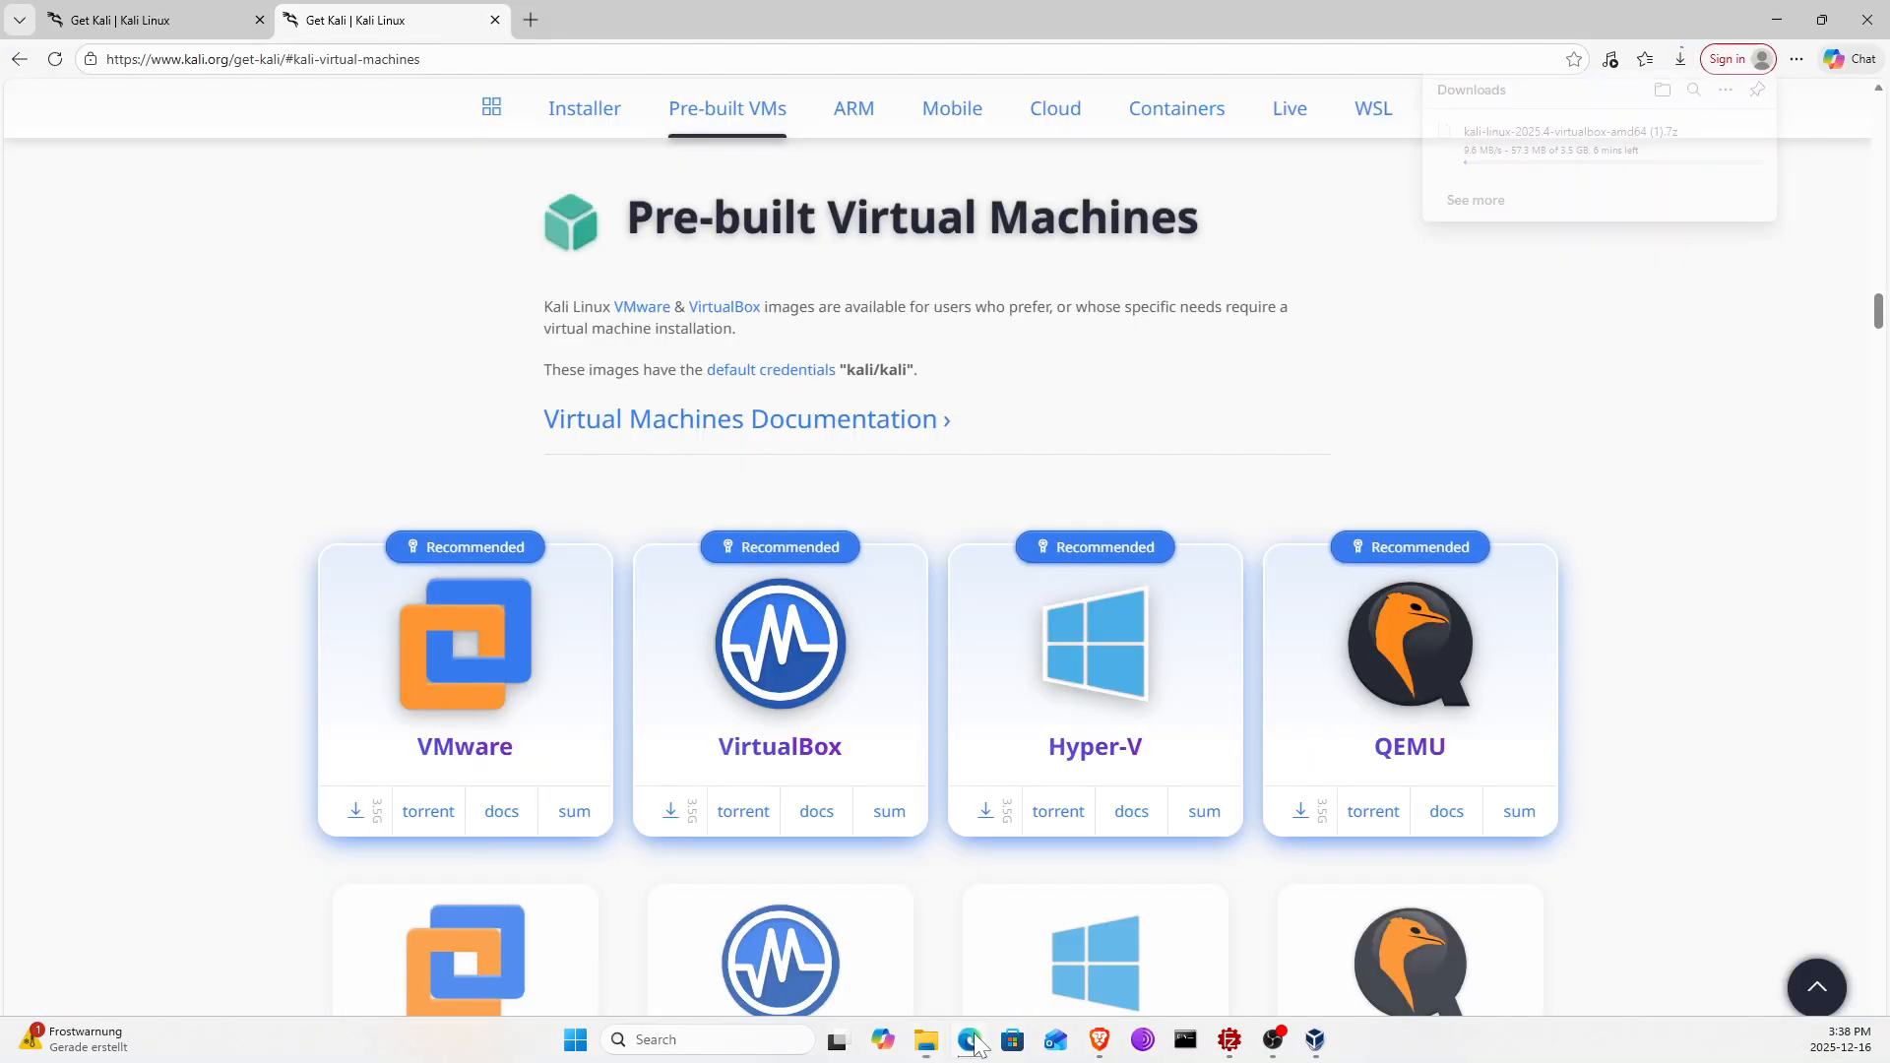
click(1681, 61)
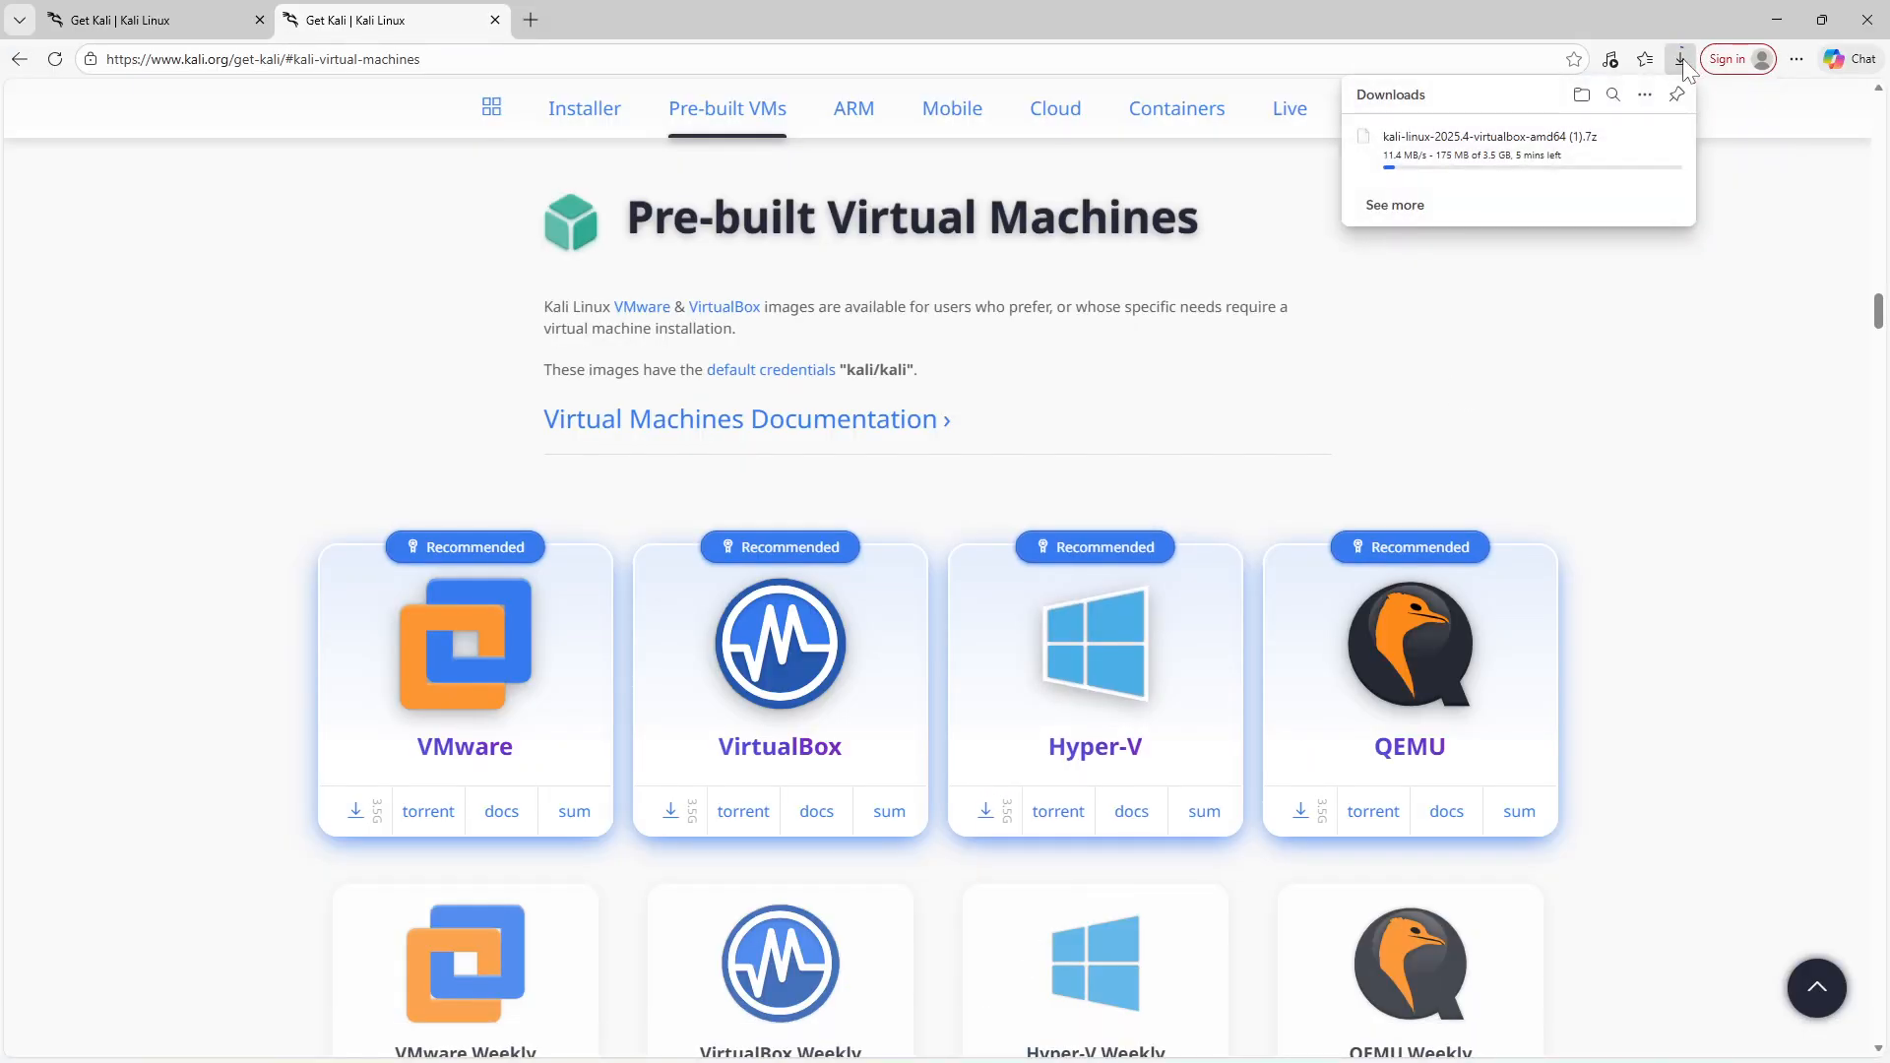
mouse_move(1668, 162)
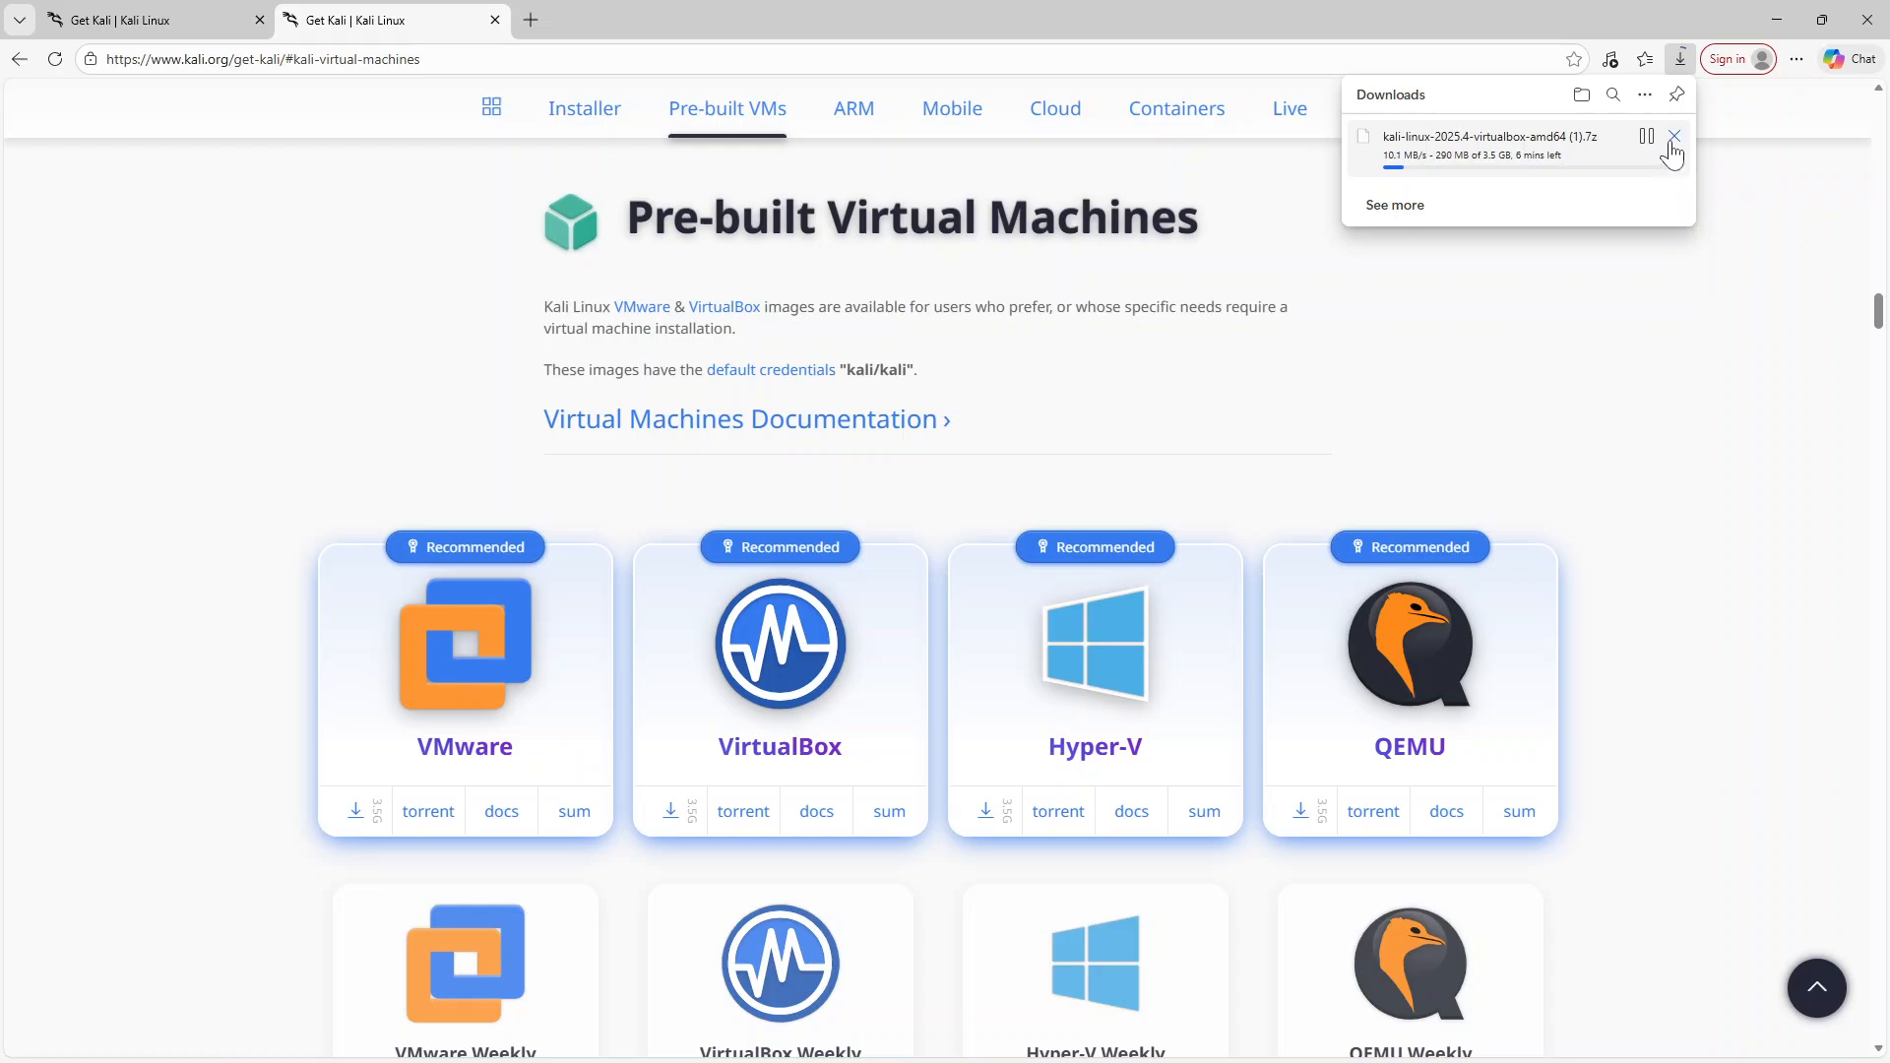
click(1674, 137)
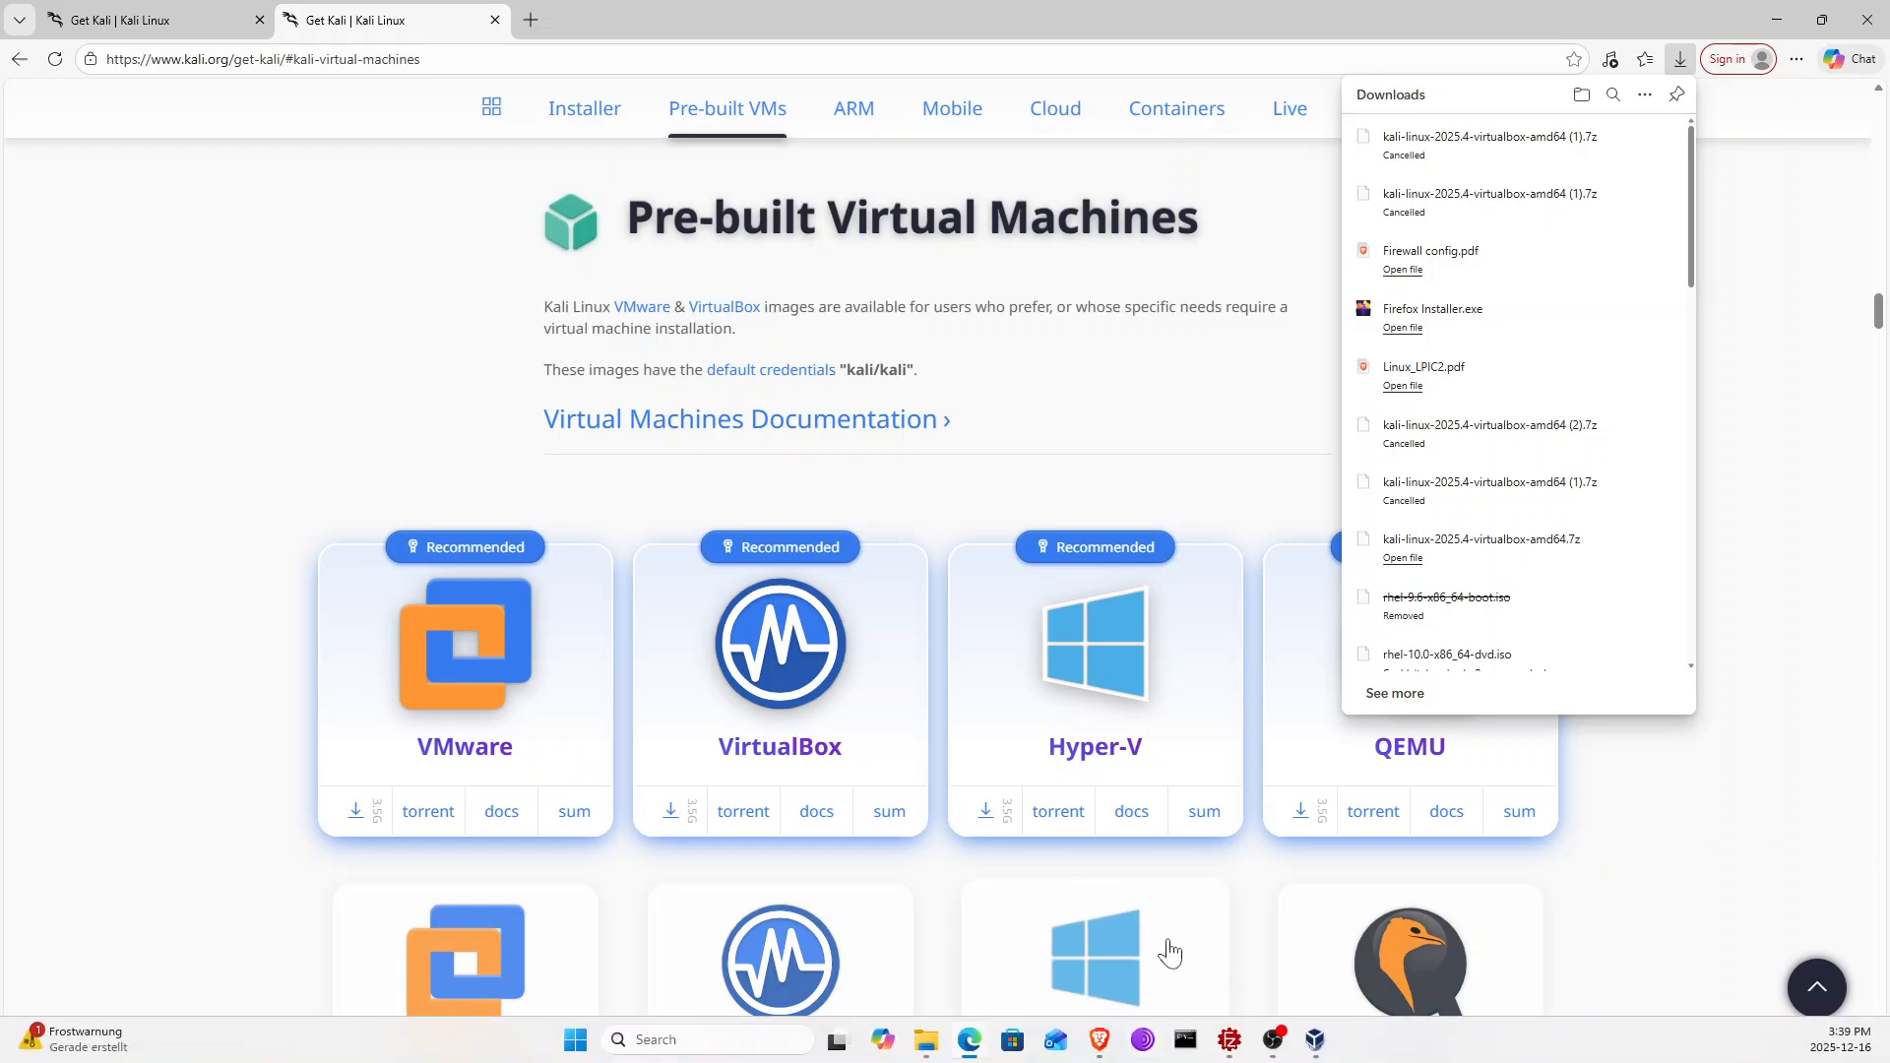
Delete today's kali-linux-2025.4-virtualbox-amd64 folder from the Downloads folder
click(925, 1040)
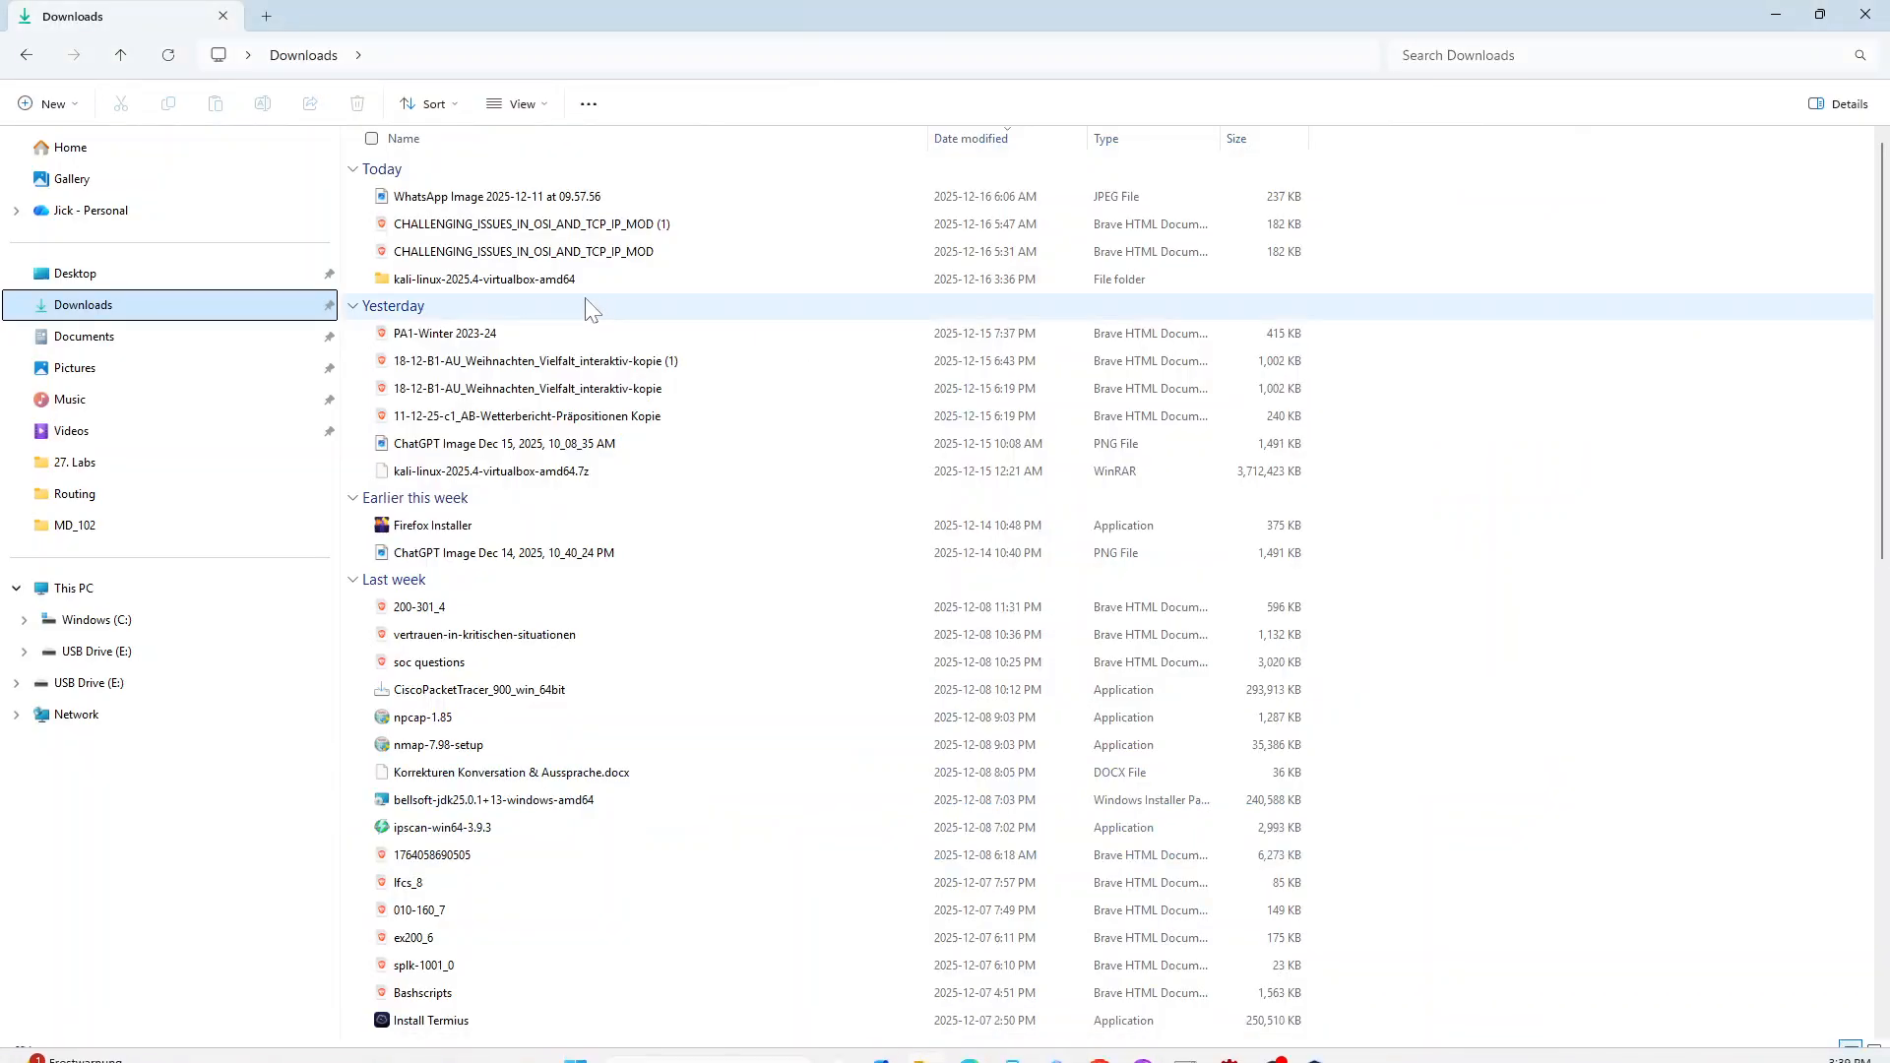
click(540, 287)
right_click(540, 288)
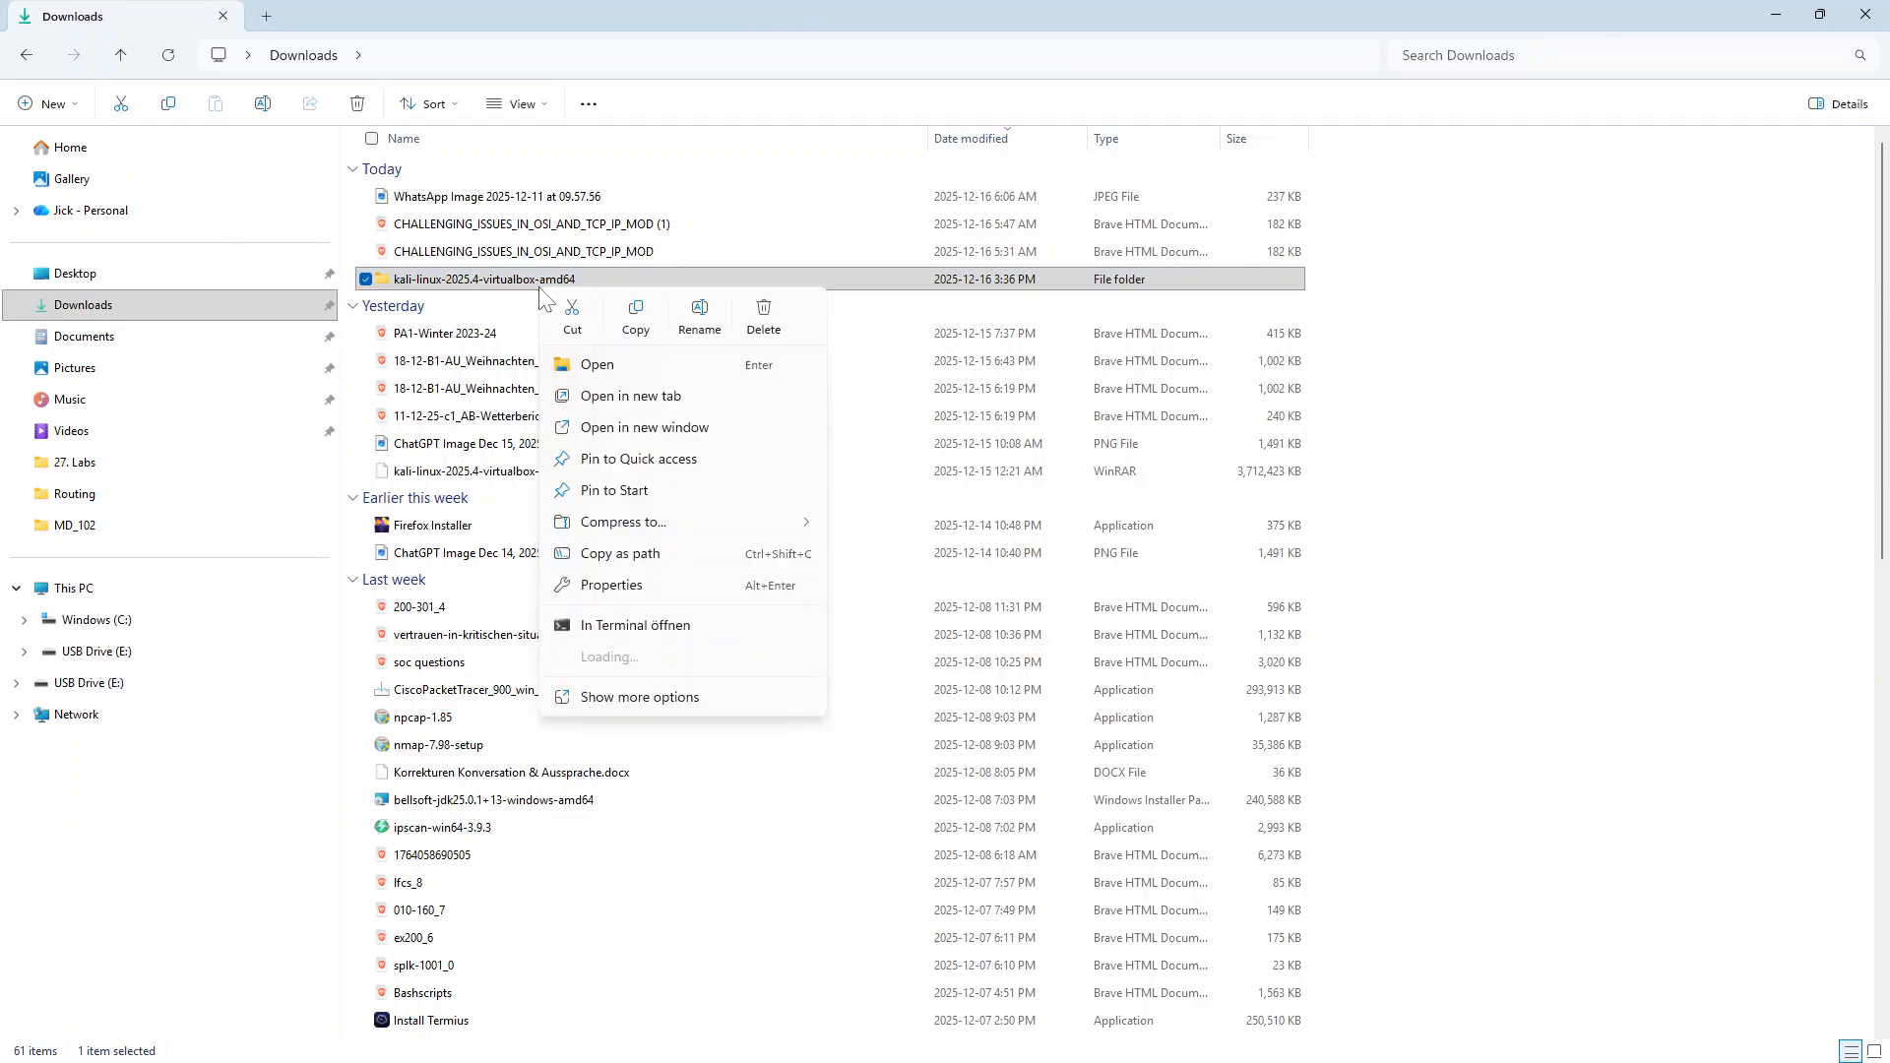
click(757, 317)
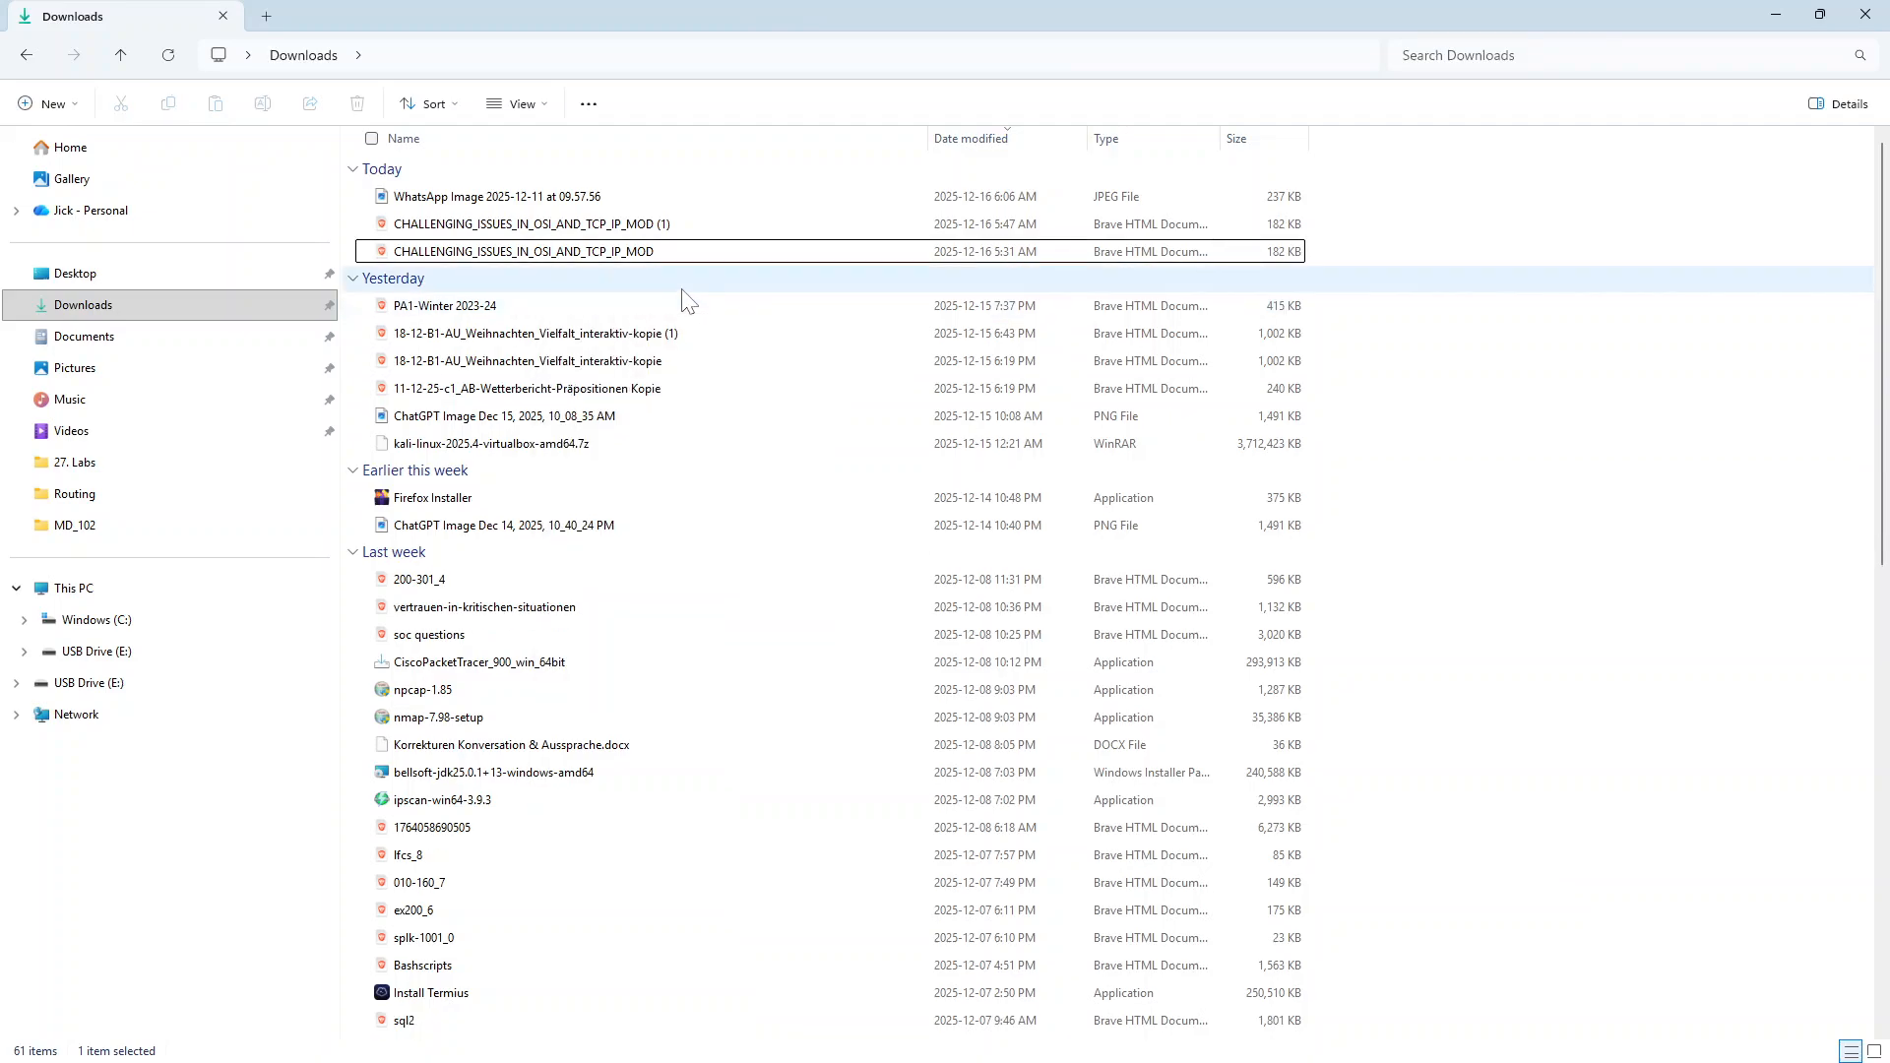
click(492, 451)
right_click(492, 451)
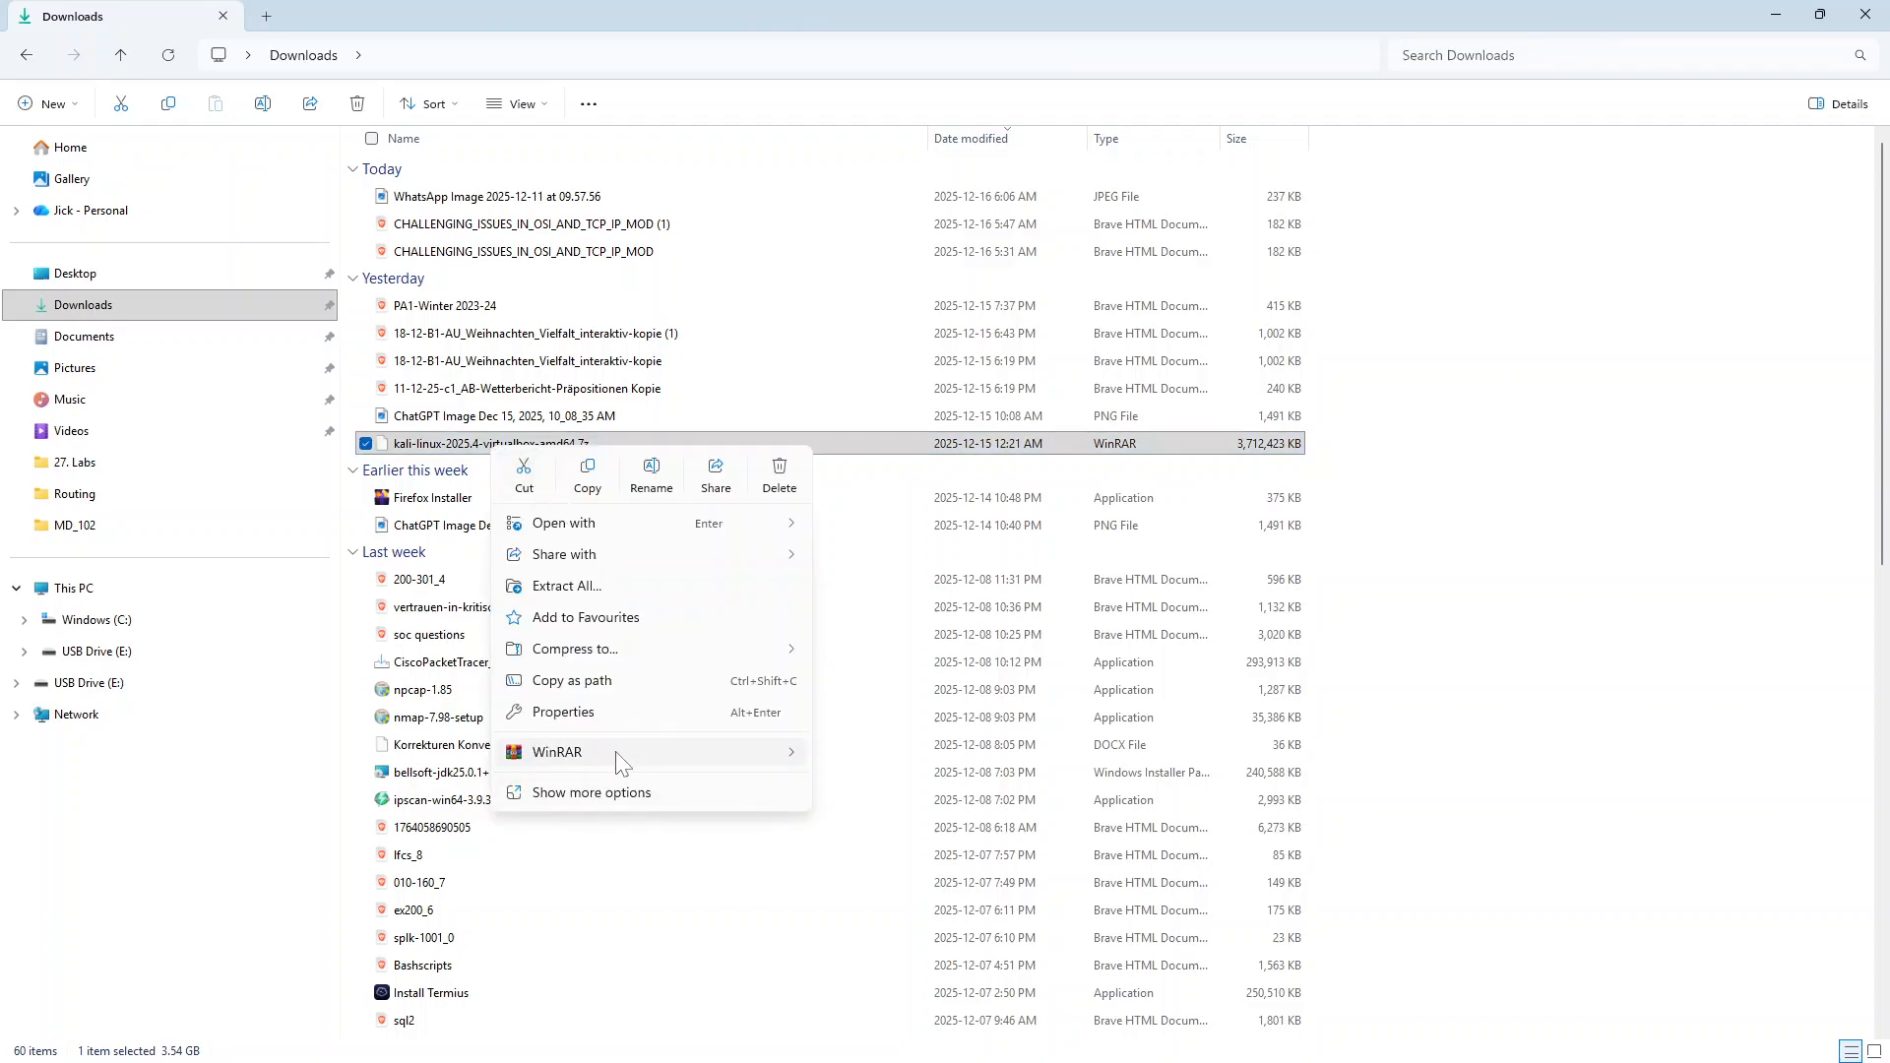
mouse_move(610, 756)
click(885, 850)
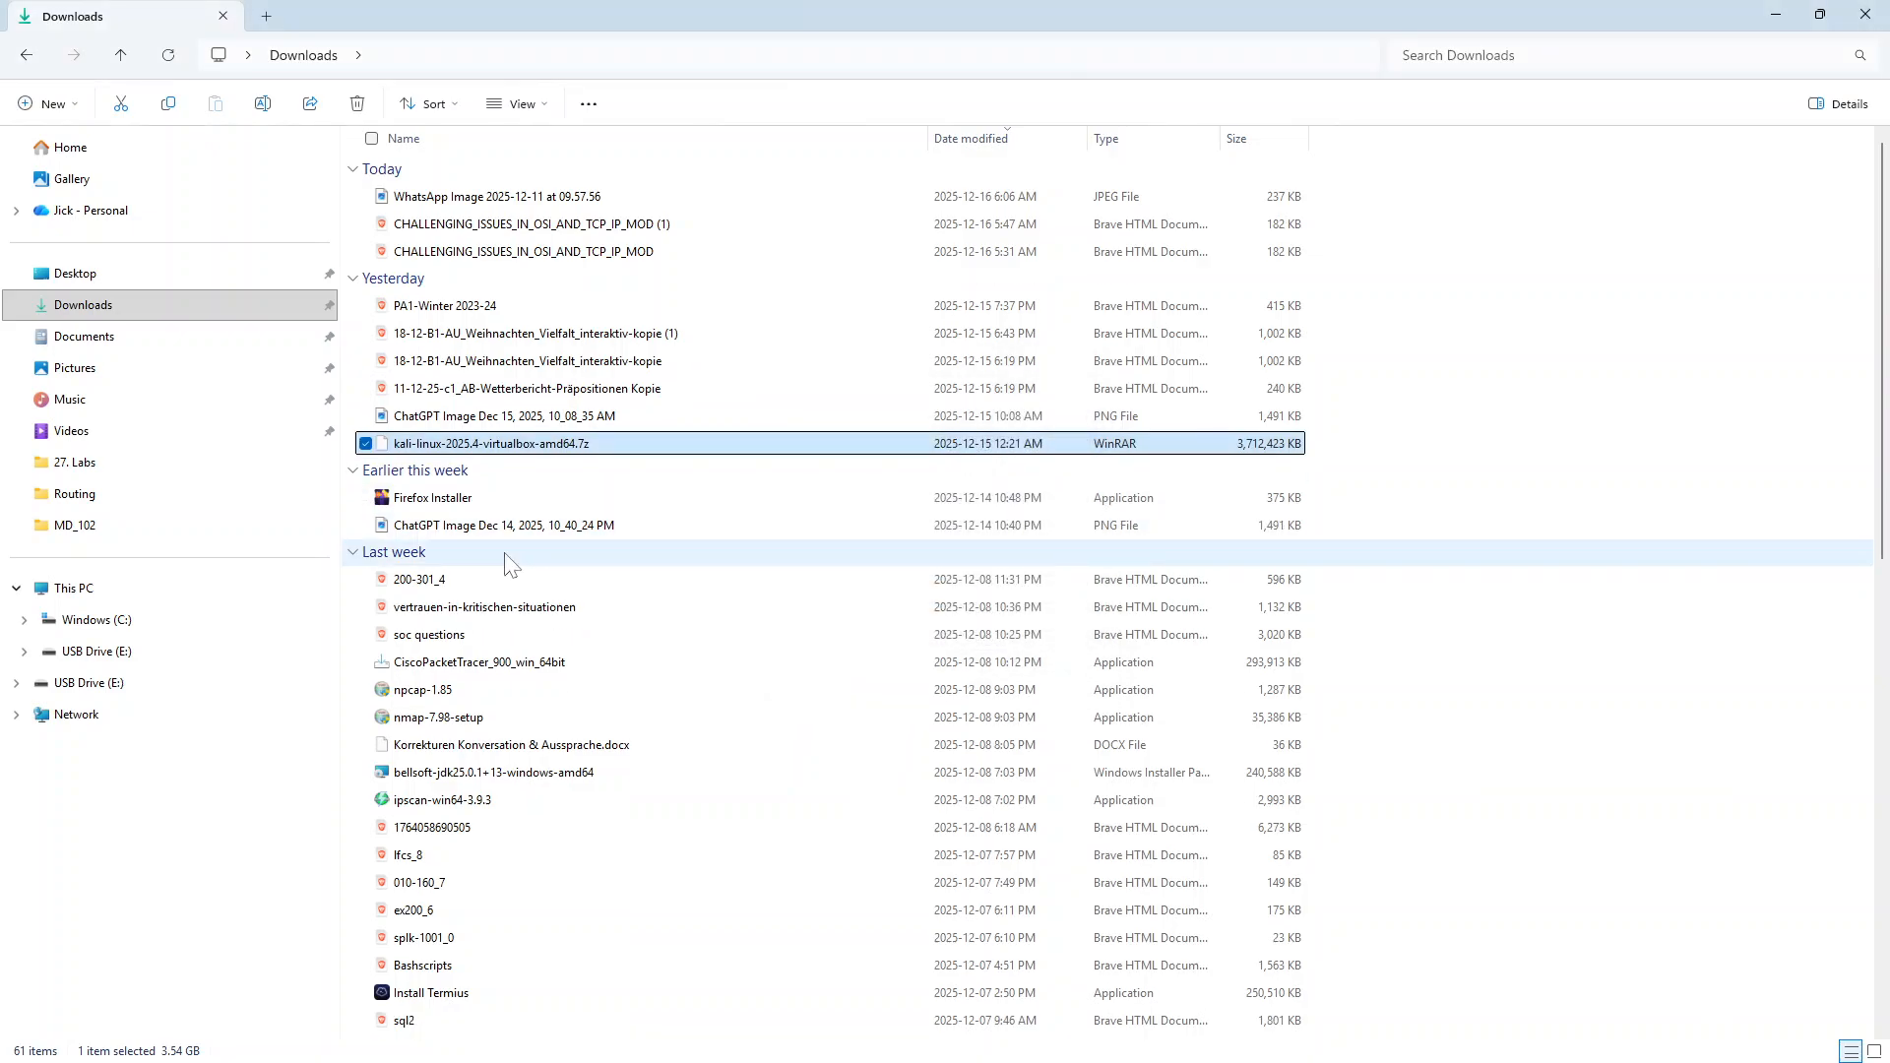
Select the earlier extracted kali-linux-2025.4-virtualbox-amd64 folder further down in Downloads
scroll(522, 559, down, 5)
scroll(522, 559, down, 7)
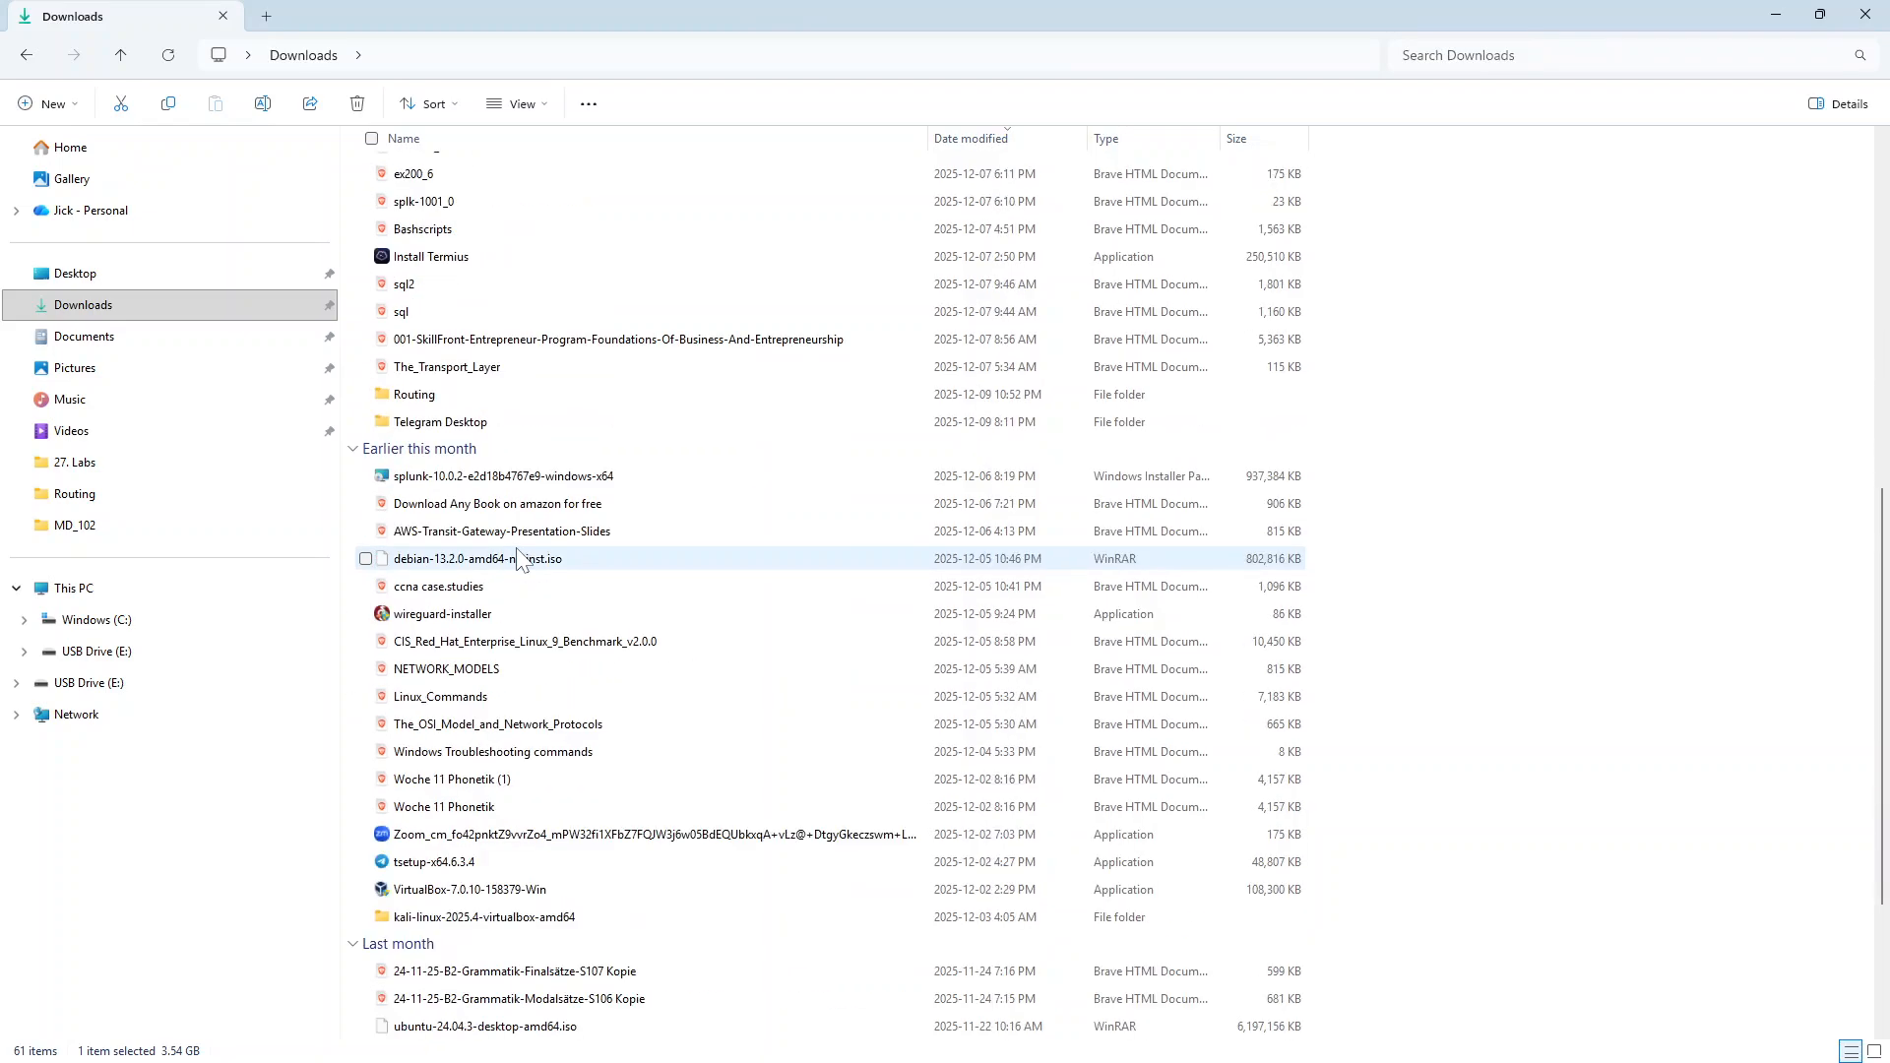
click(492, 669)
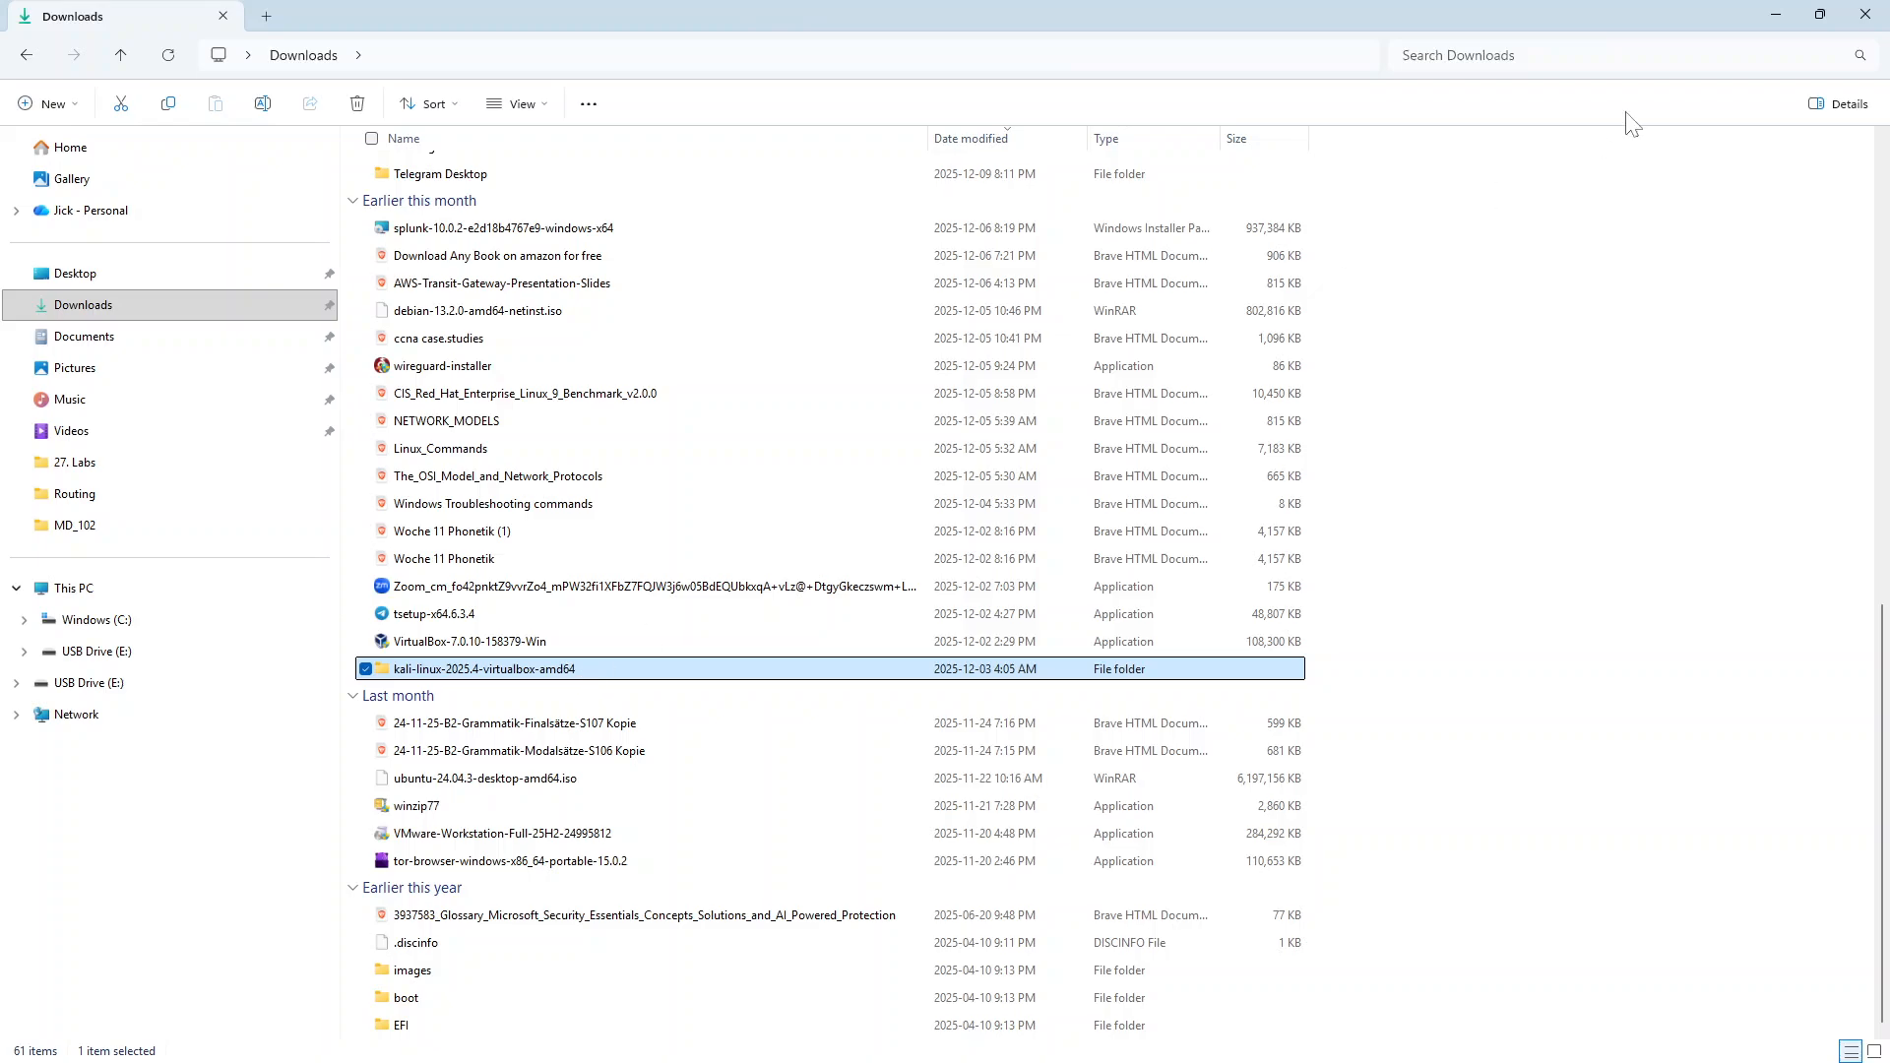
Open VirtualBox Manager and narrow its machine list pane
click(1819, 14)
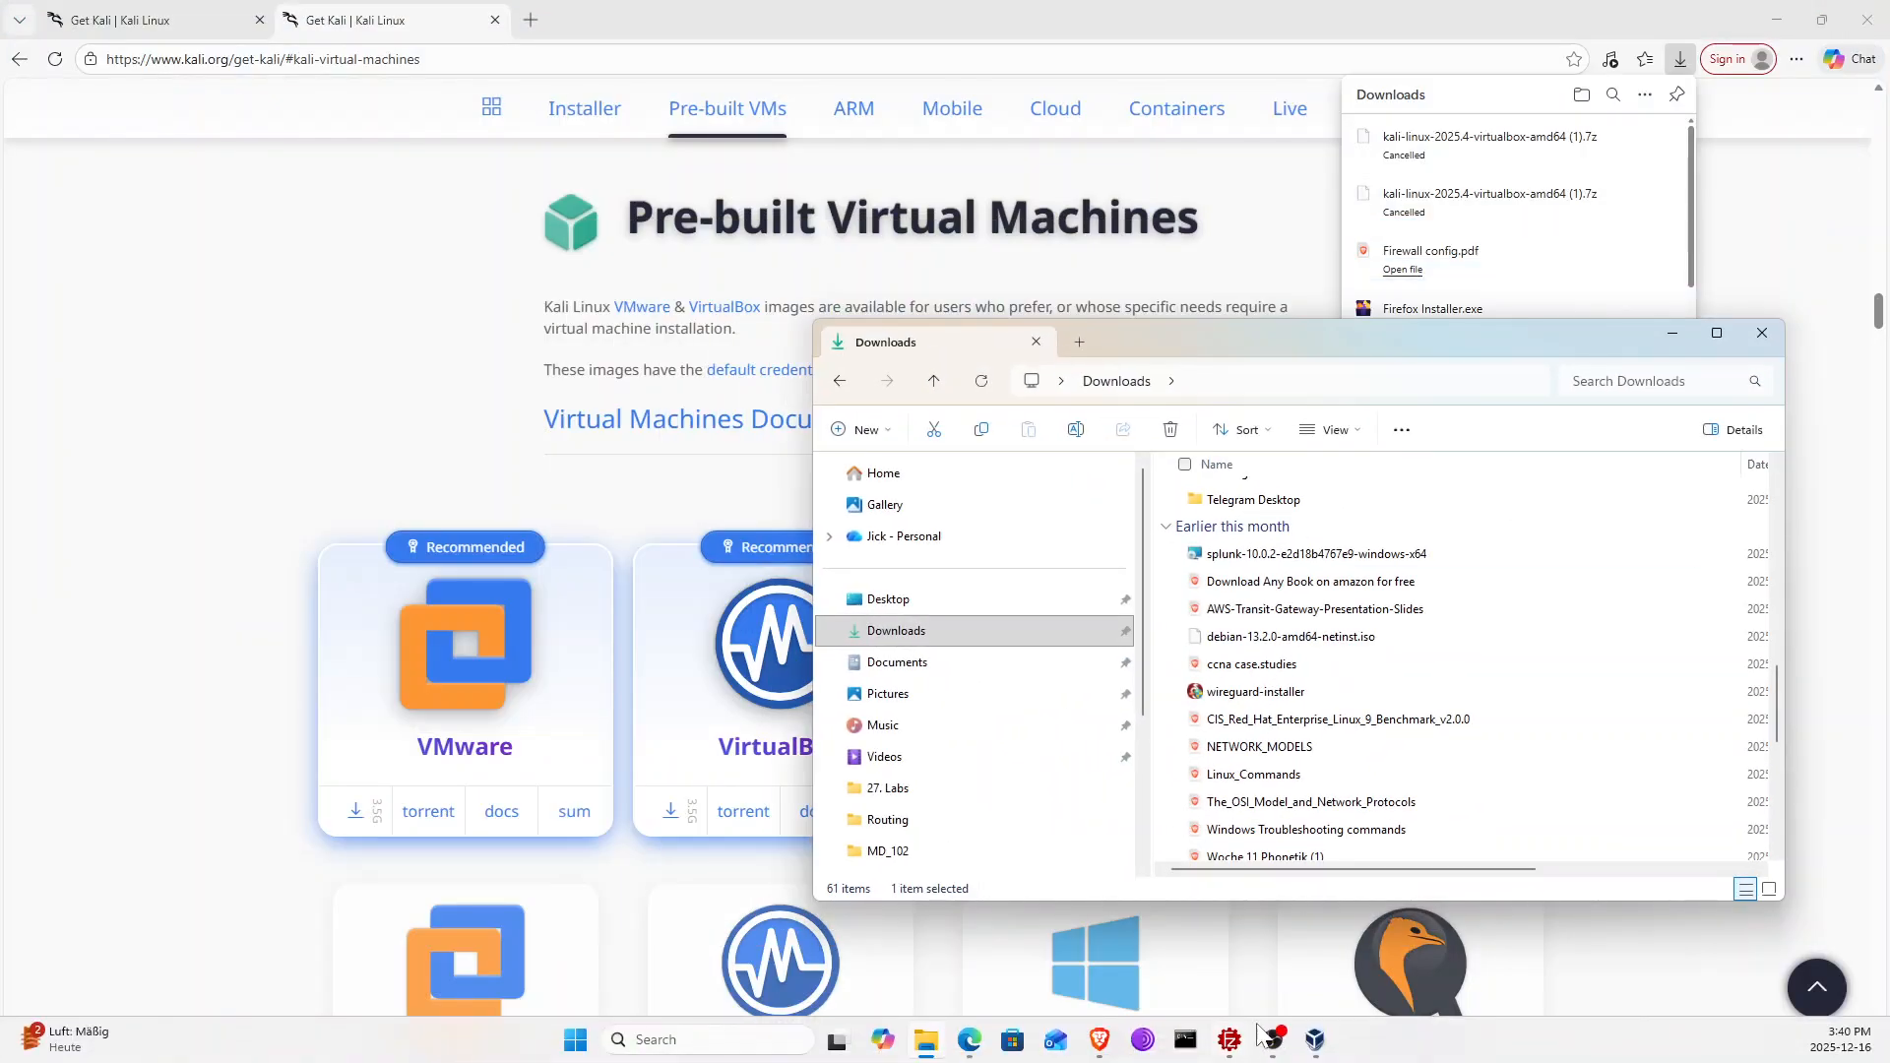
click(1258, 963)
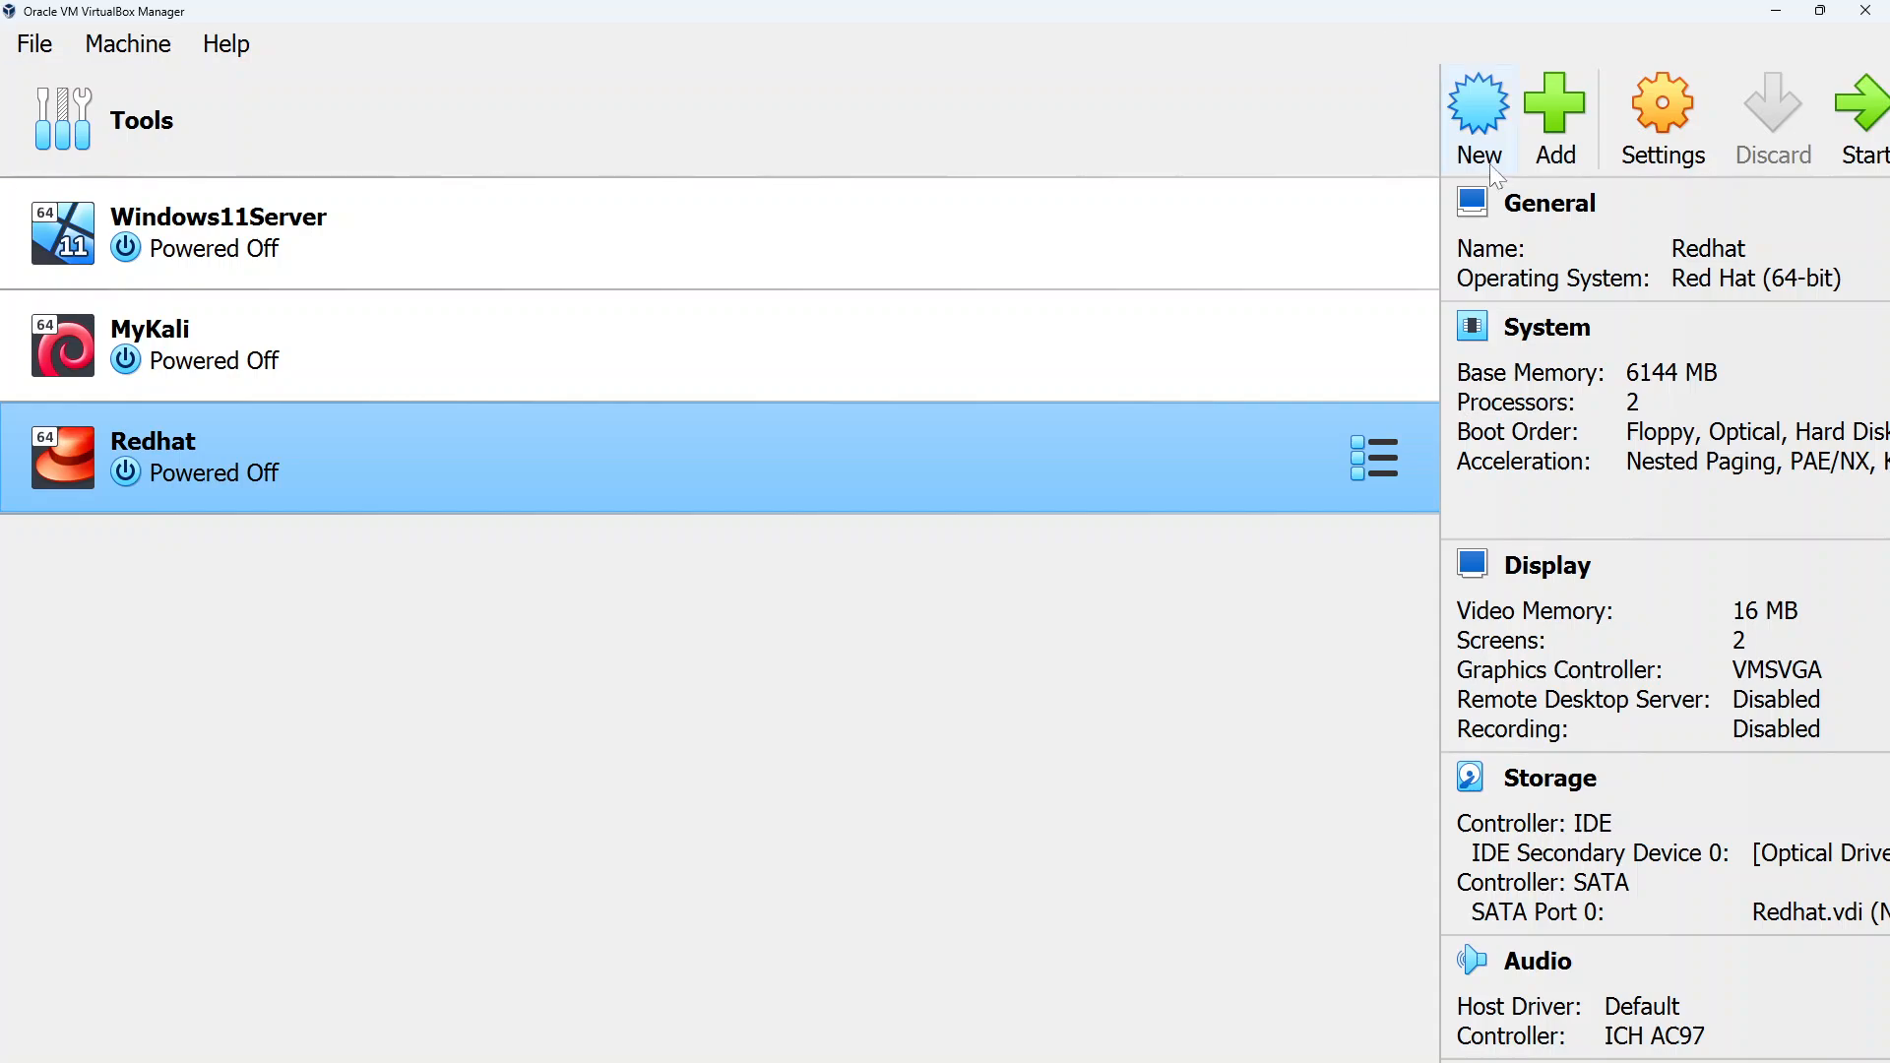
drag(1418, 216, 363, 240)
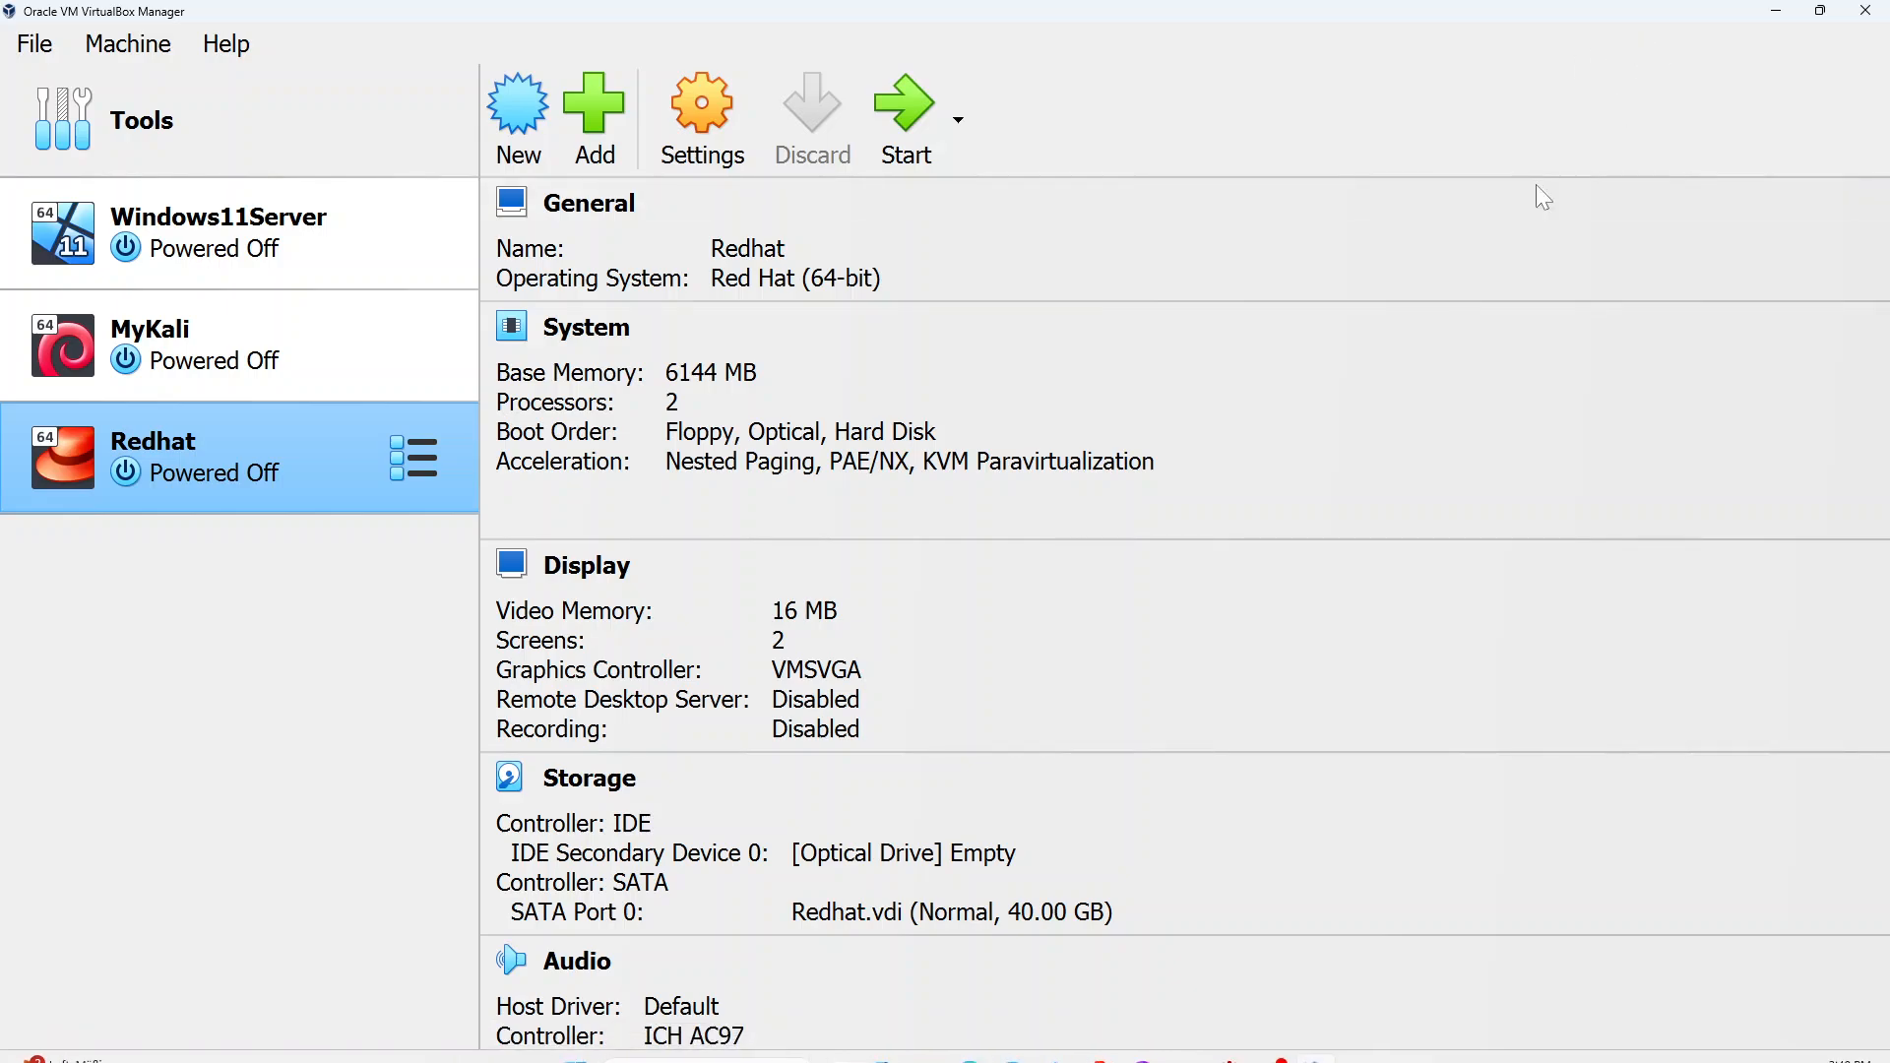
Add the Kali VM by opening the kali-linux-2025.4-virtualbox-amd64 machine definition file in the extracted folder, then close File Explorer
click(926, 1040)
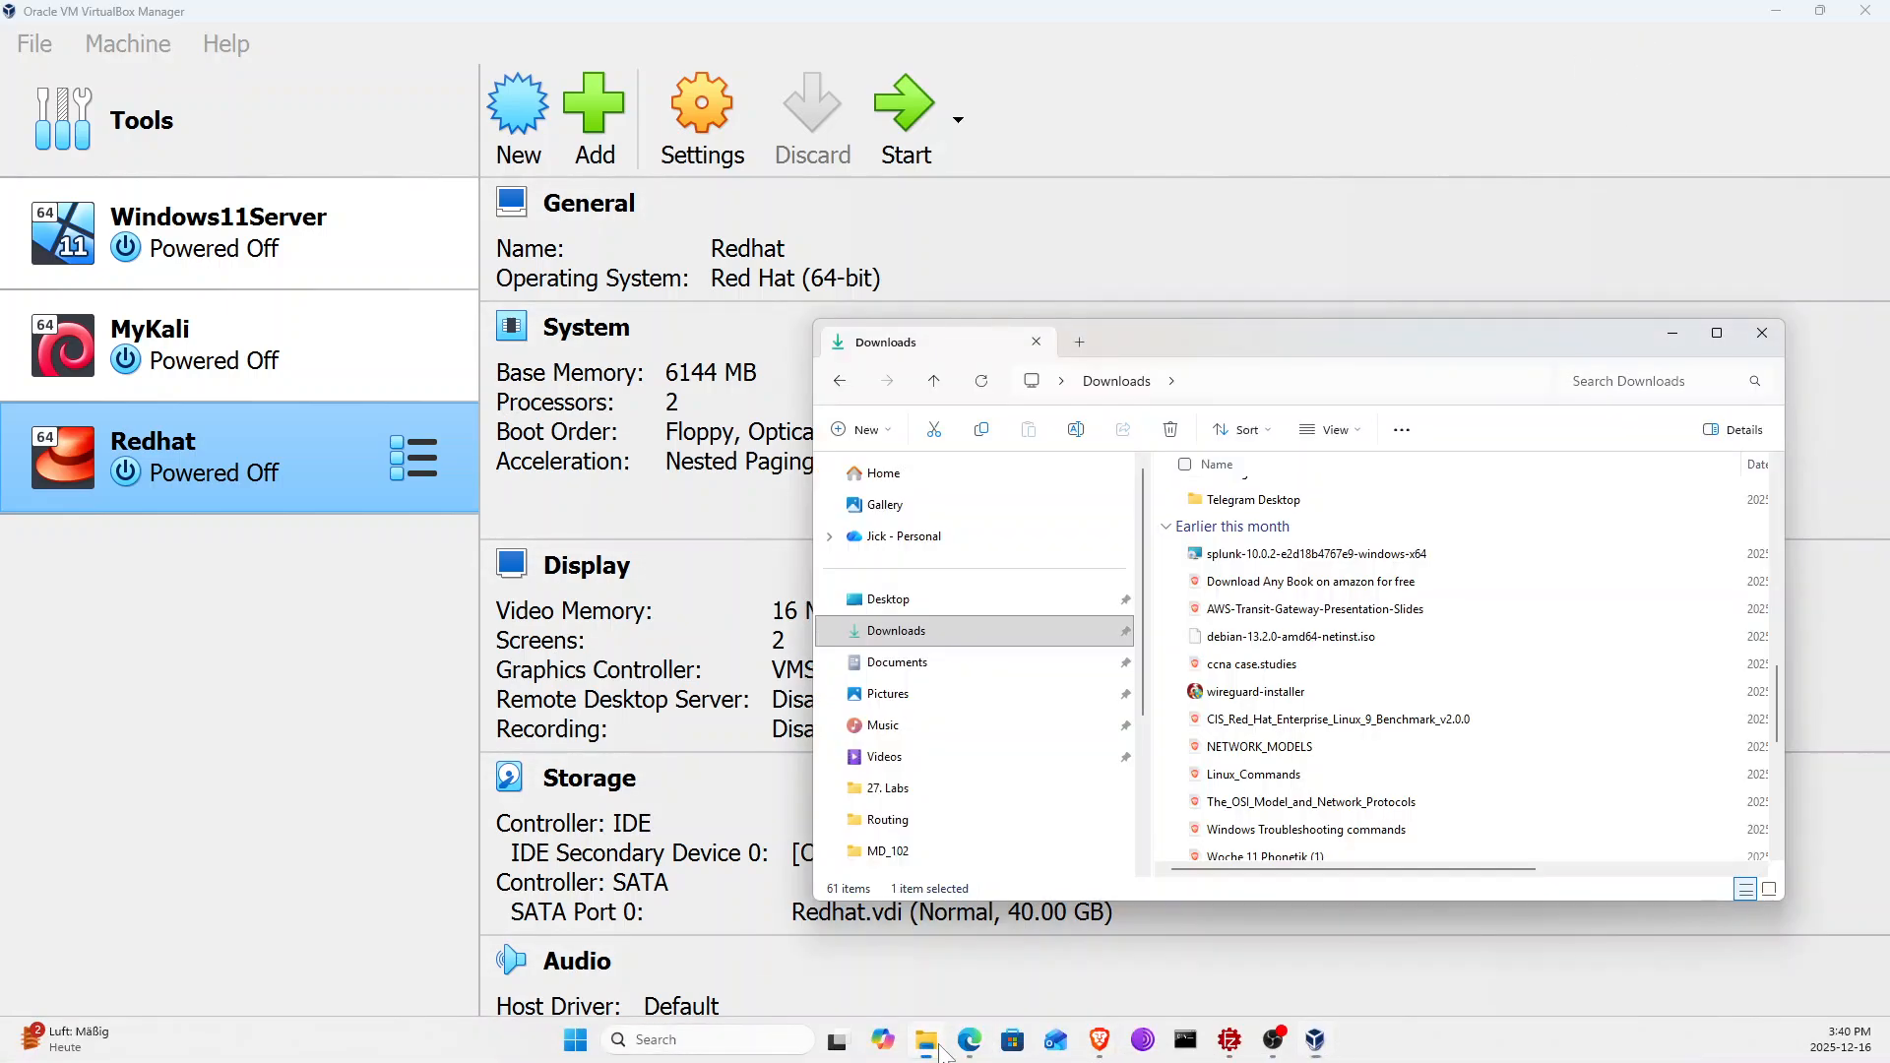
drag(1379, 344, 1469, 138)
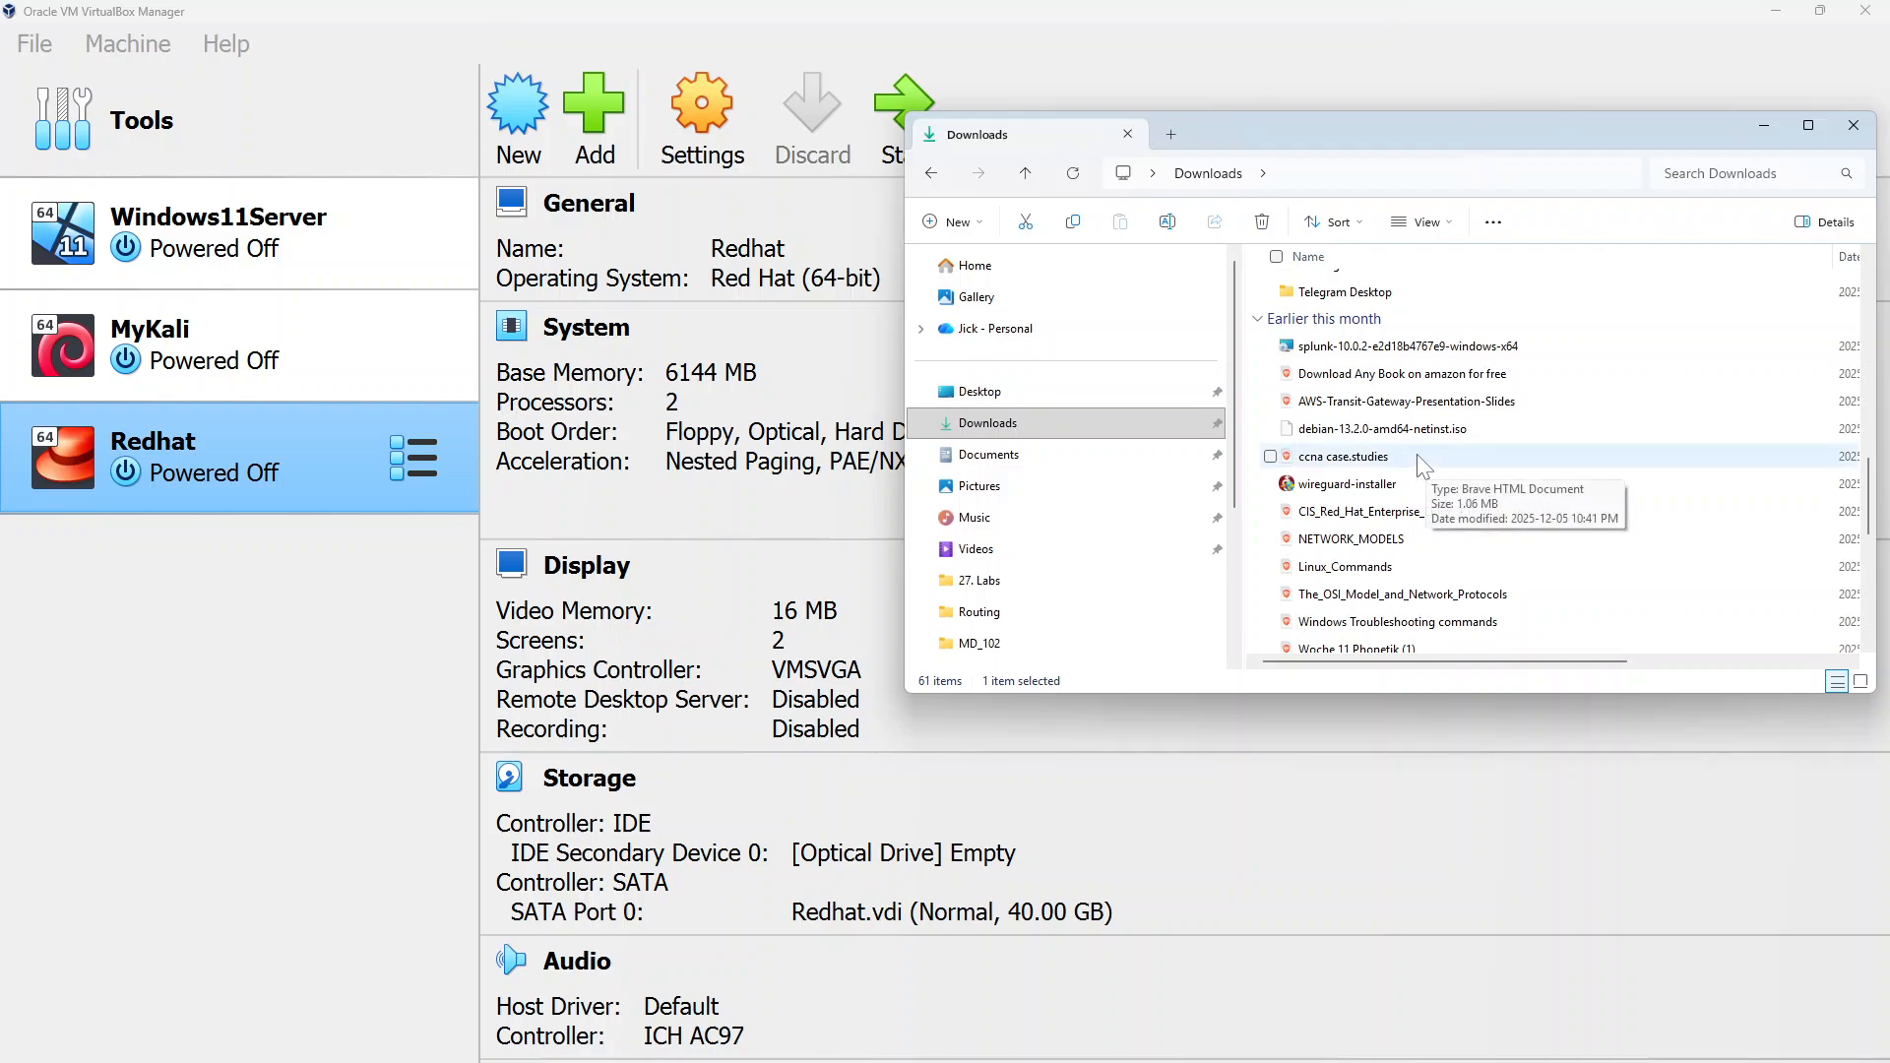
scroll(1415, 467, down, 5)
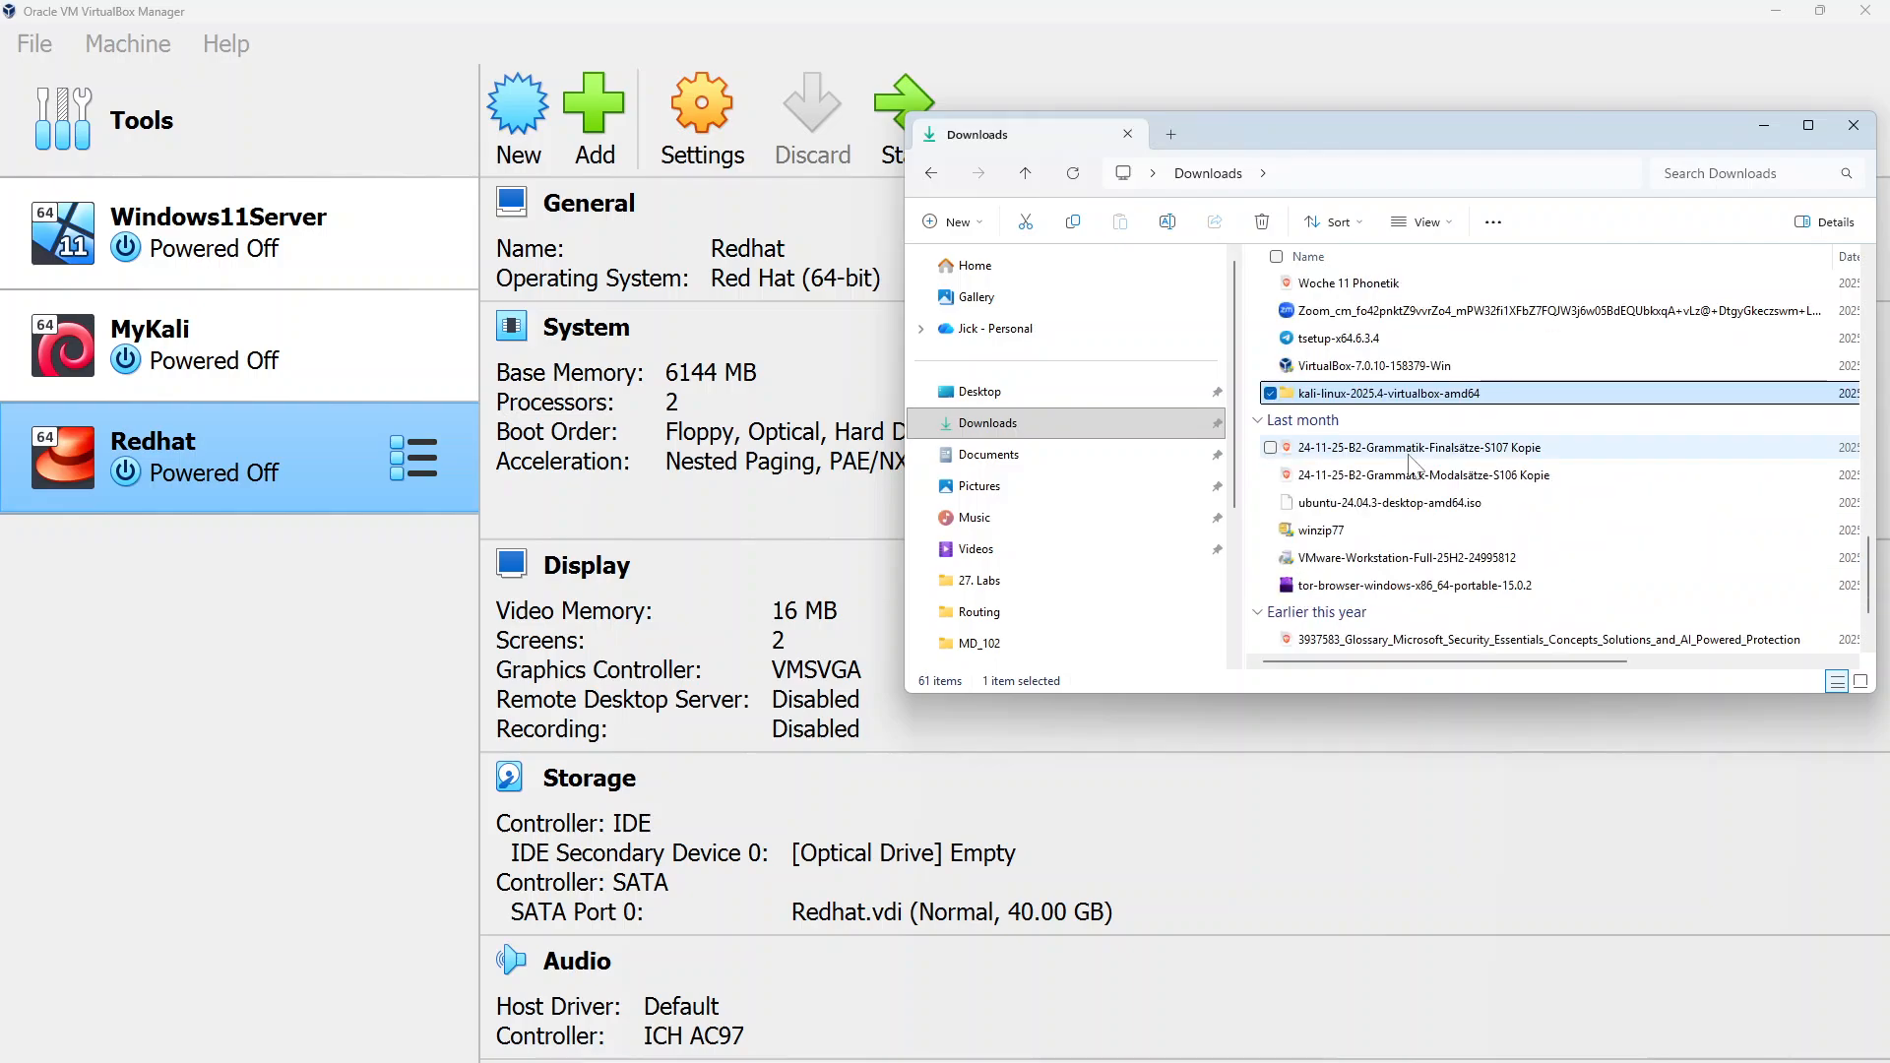
double_click(1344, 394)
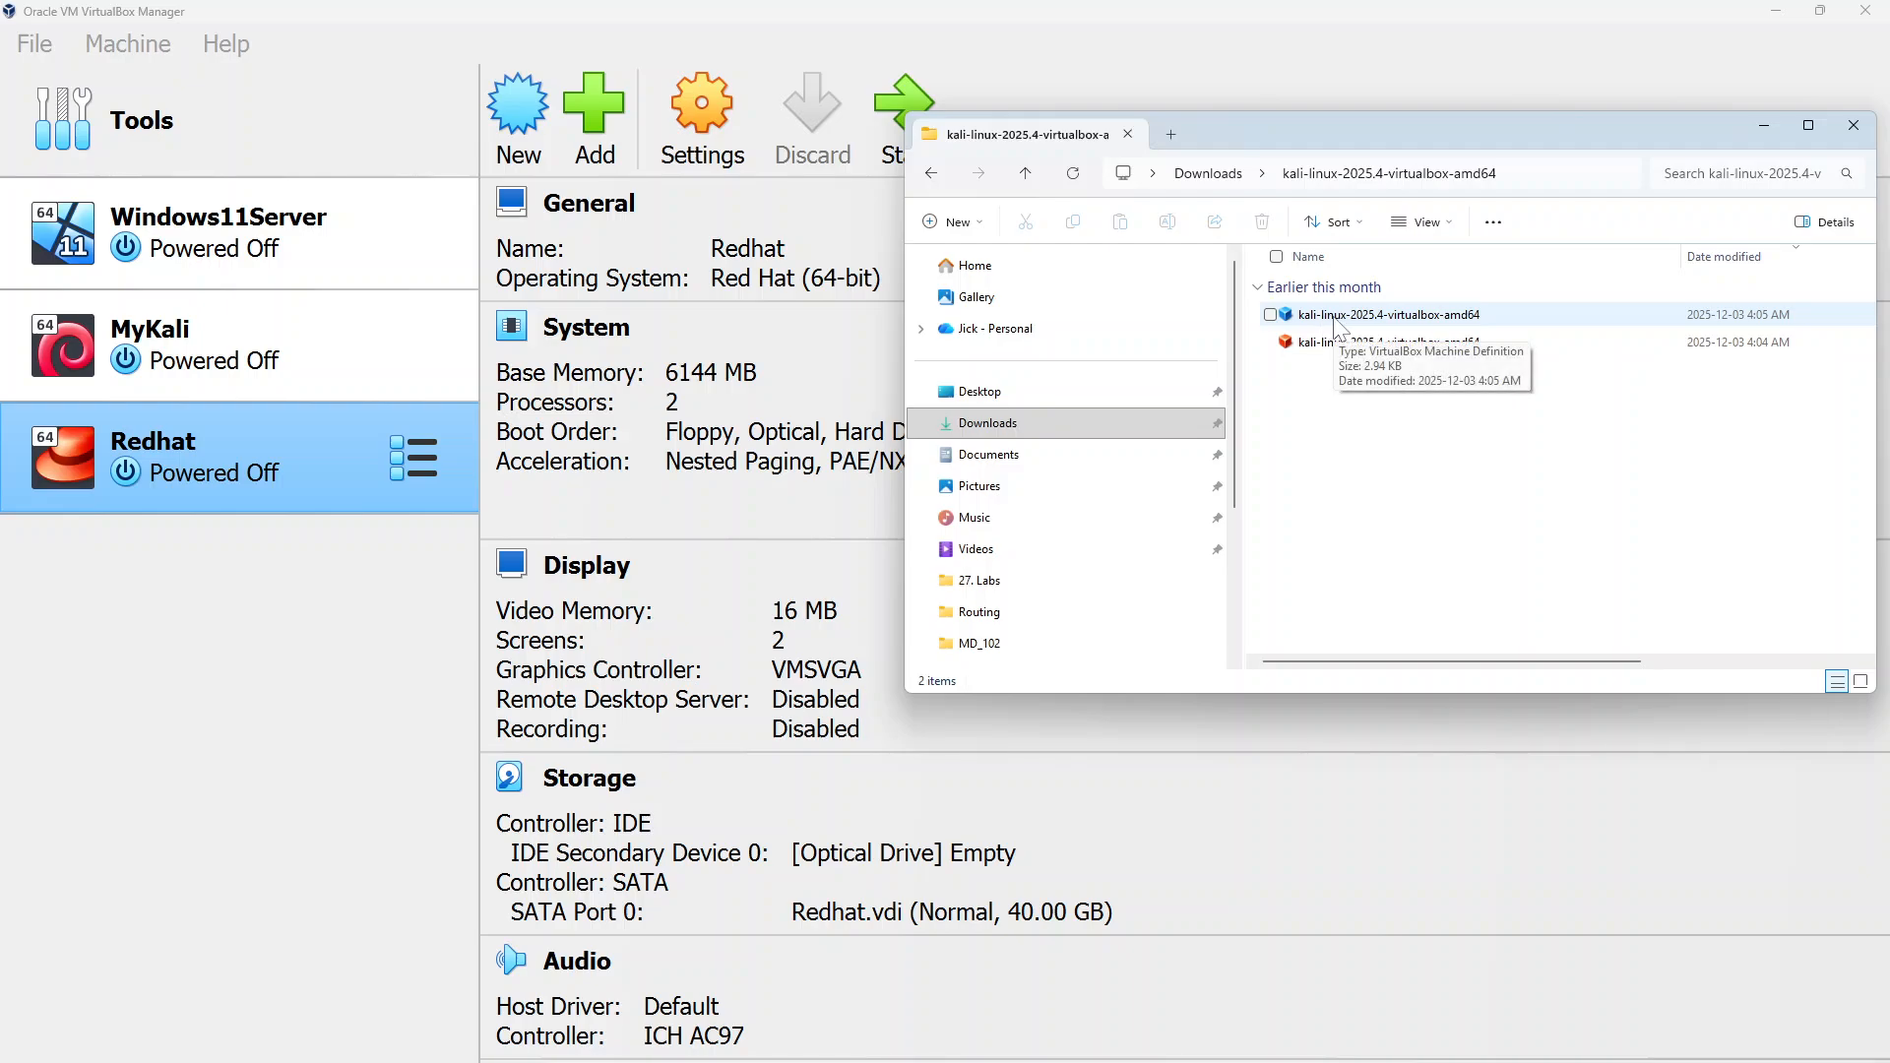
double_click(1337, 317)
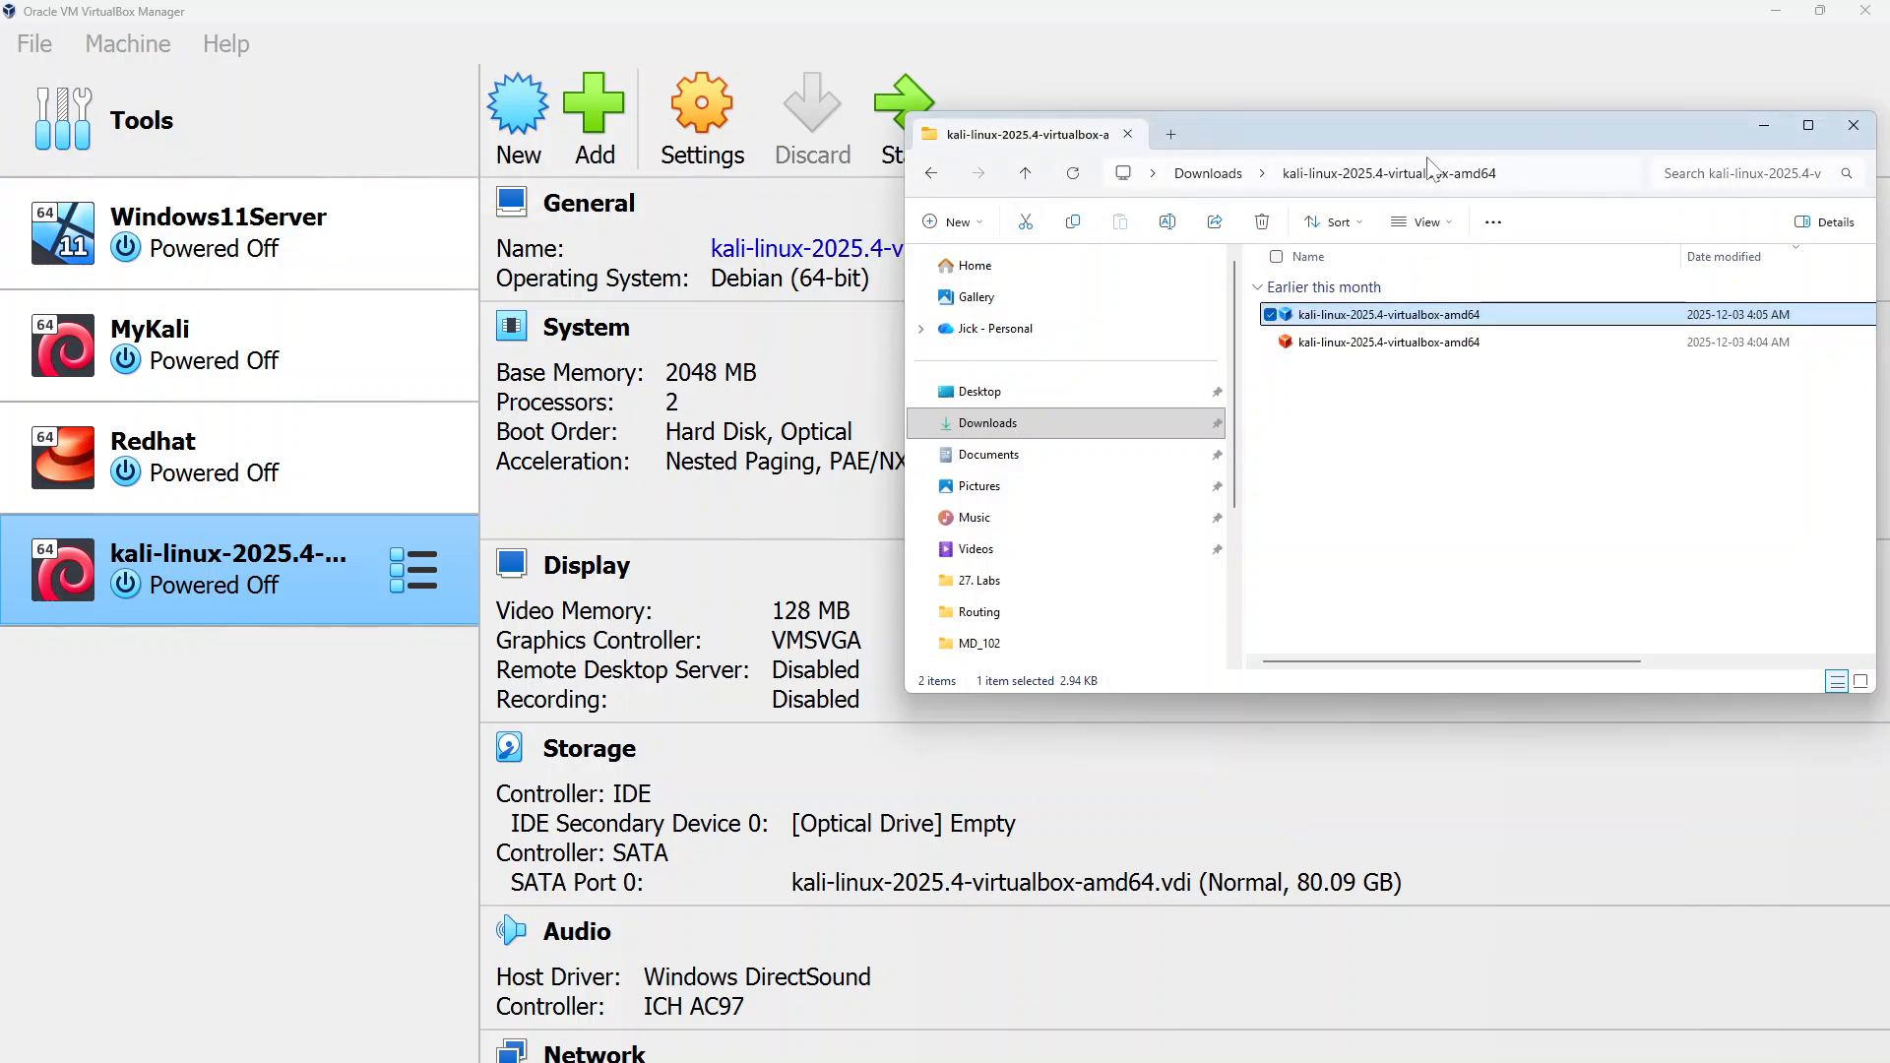
drag(1447, 133, 1230, 133)
click(1634, 126)
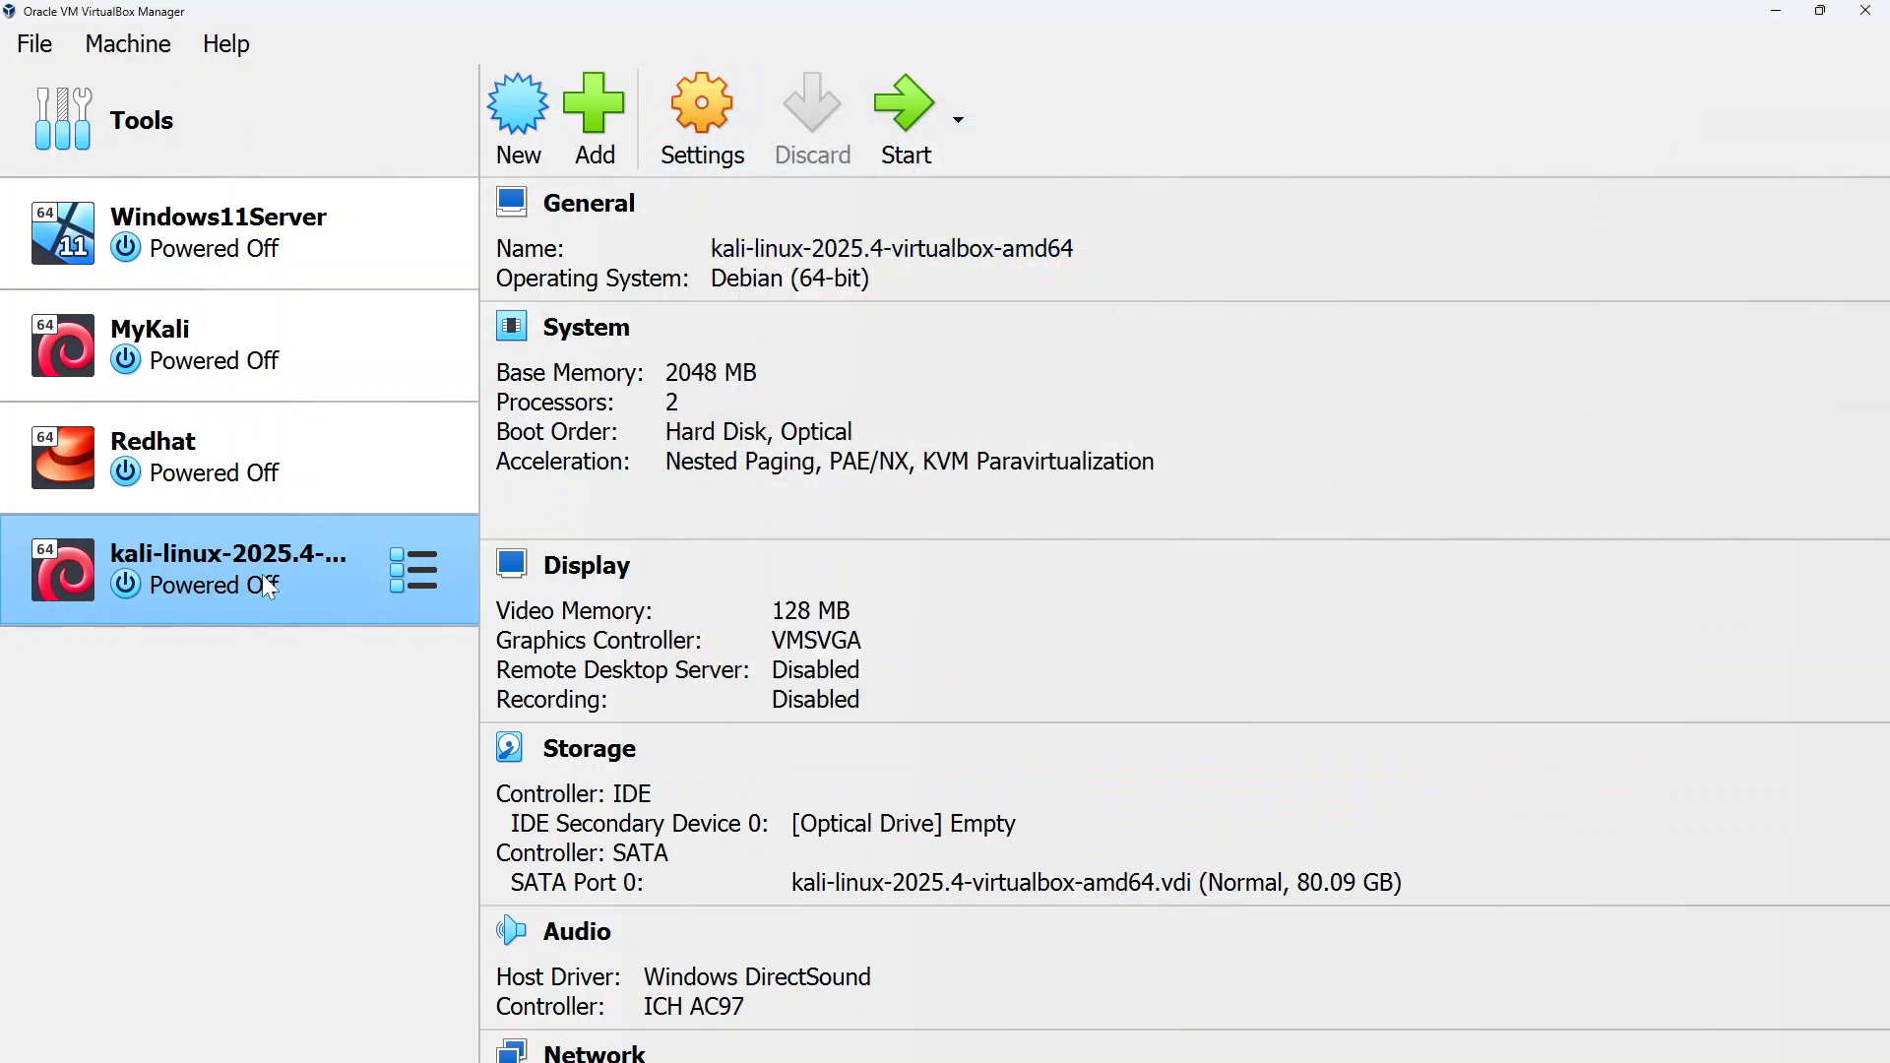
Open the Kali VM's settings and raise its base memory to 7248 MB
click(707, 163)
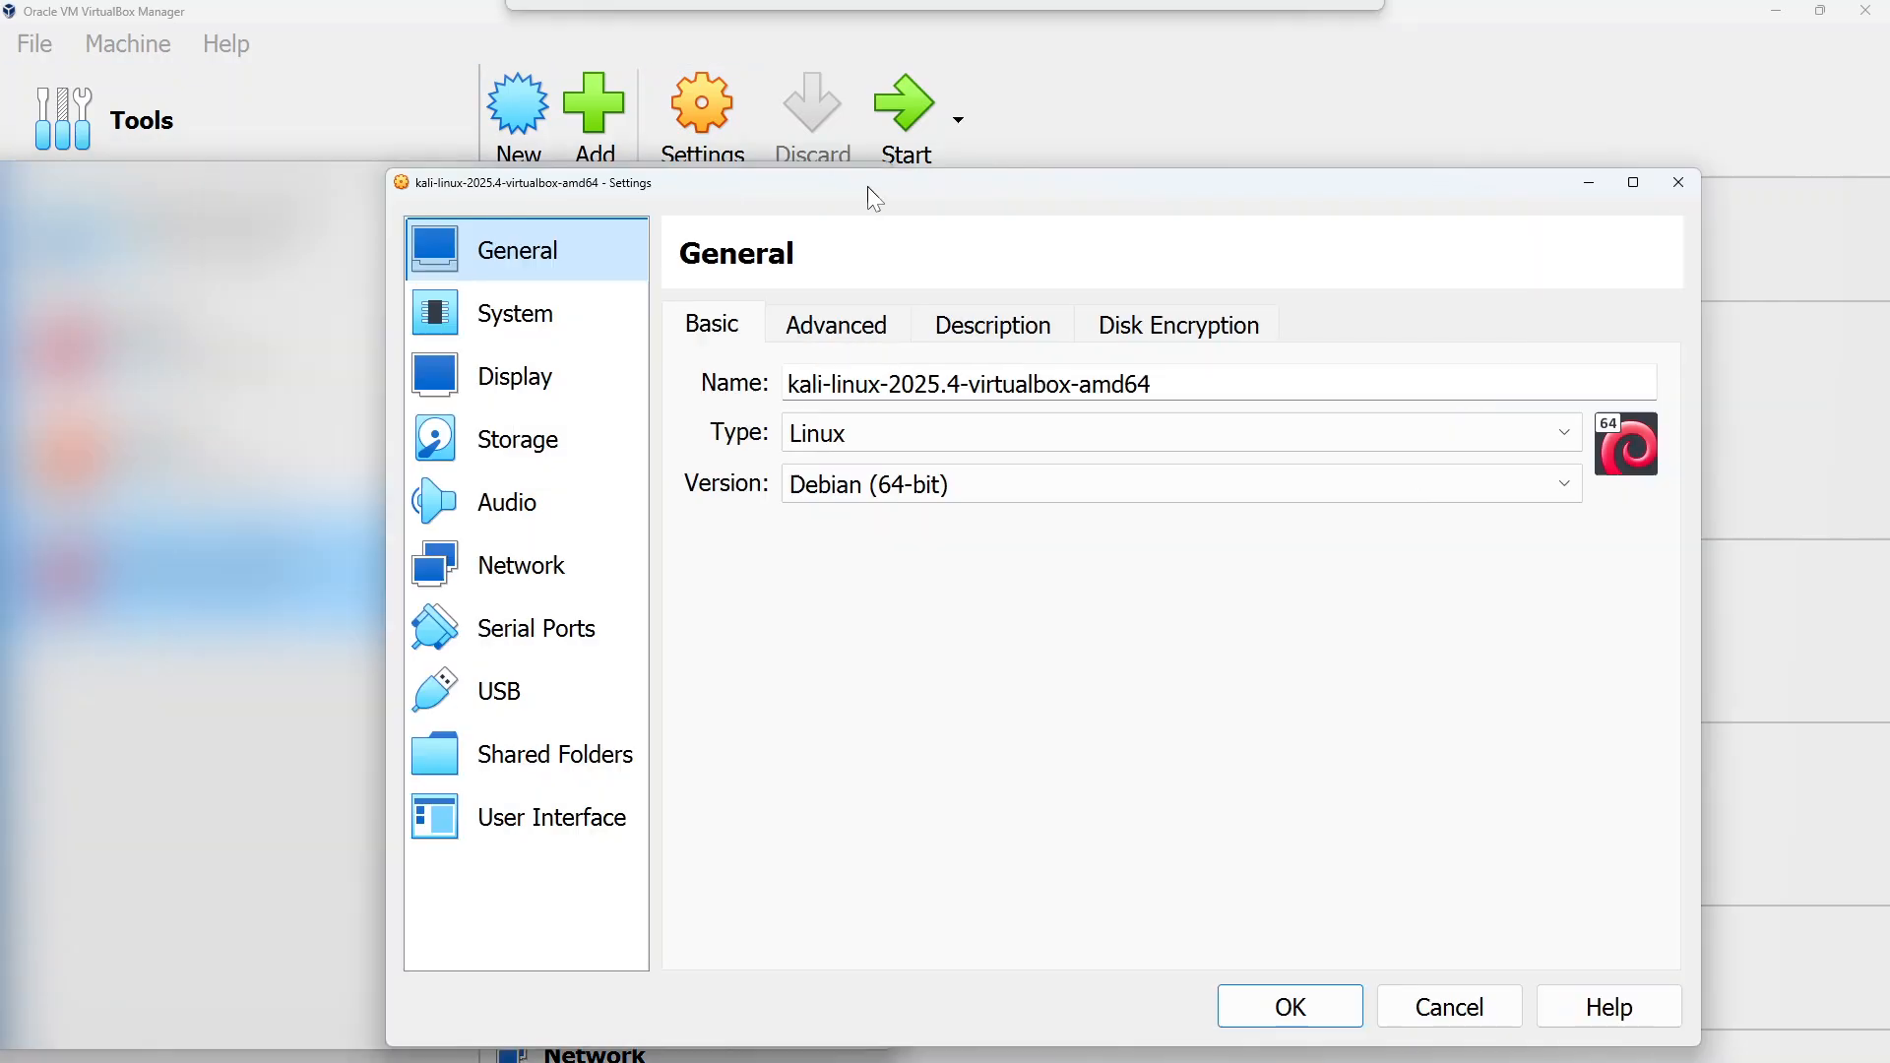
drag(866, 186, 901, 187)
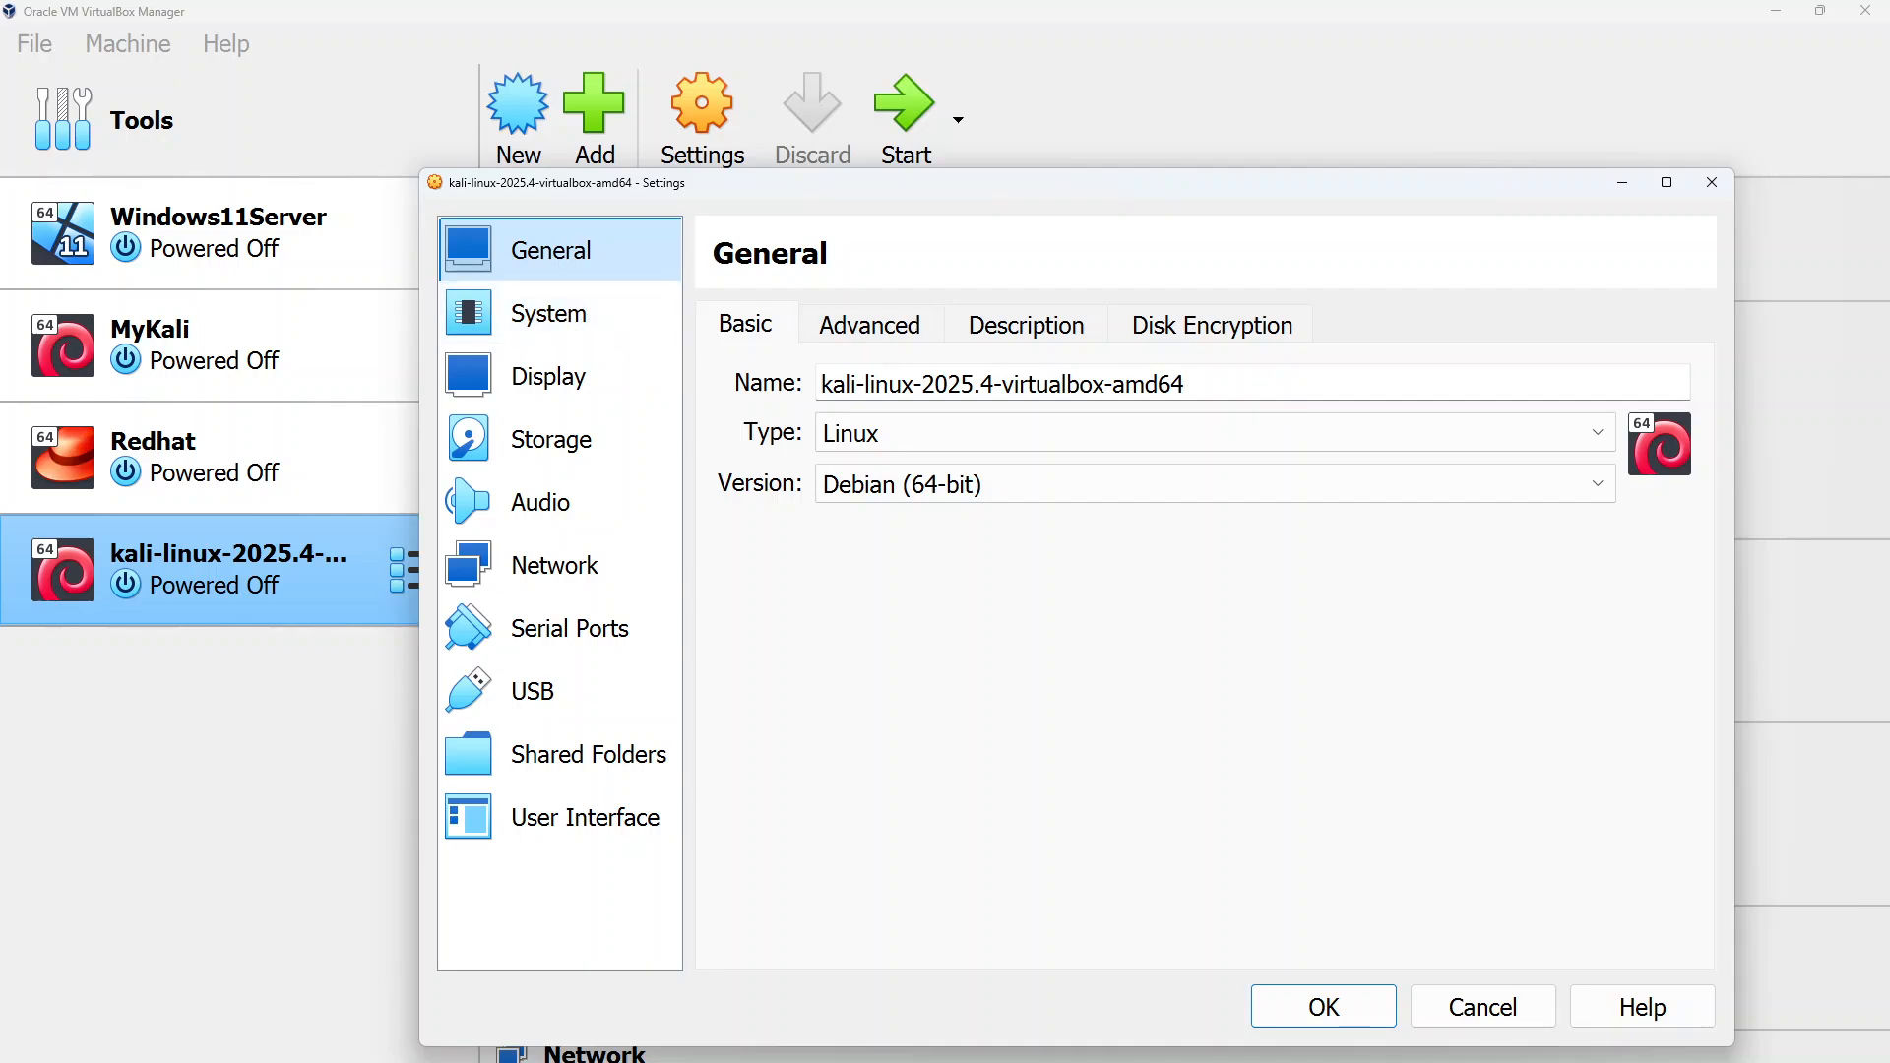
drag(1189, 384, 814, 389)
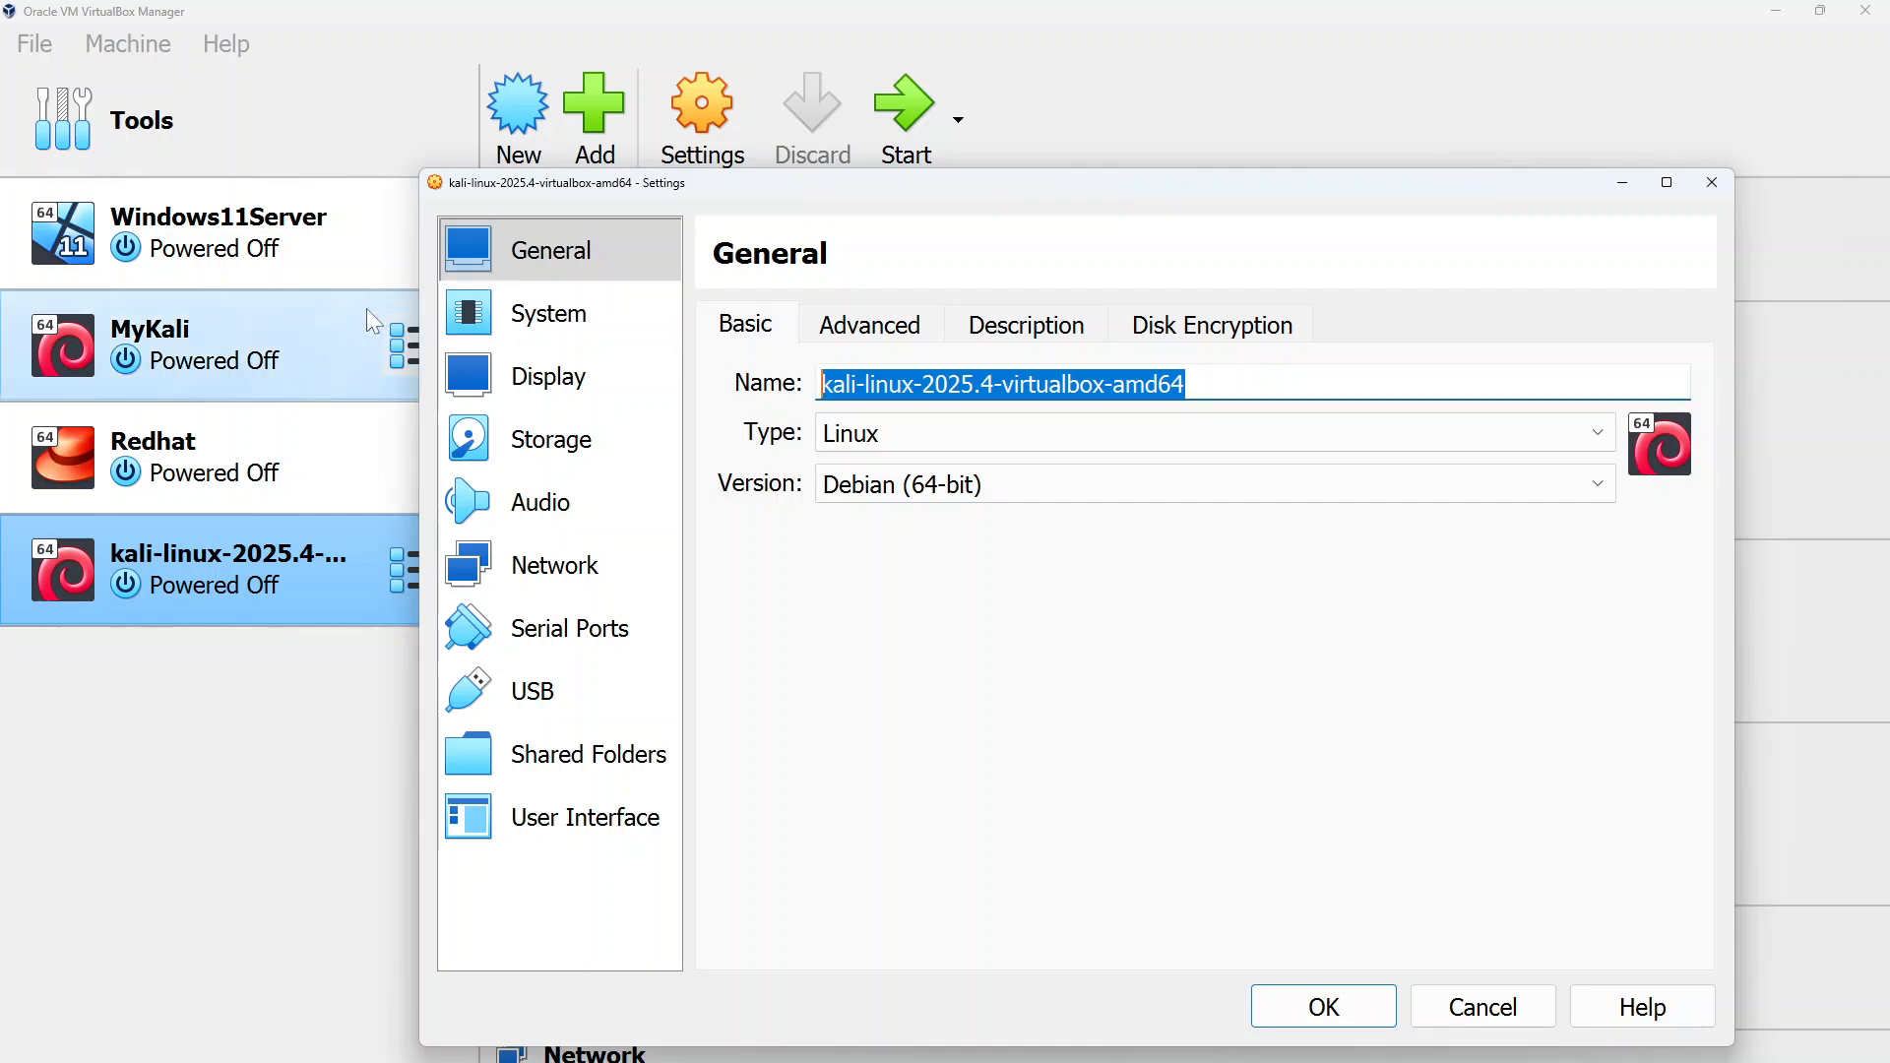
click(579, 328)
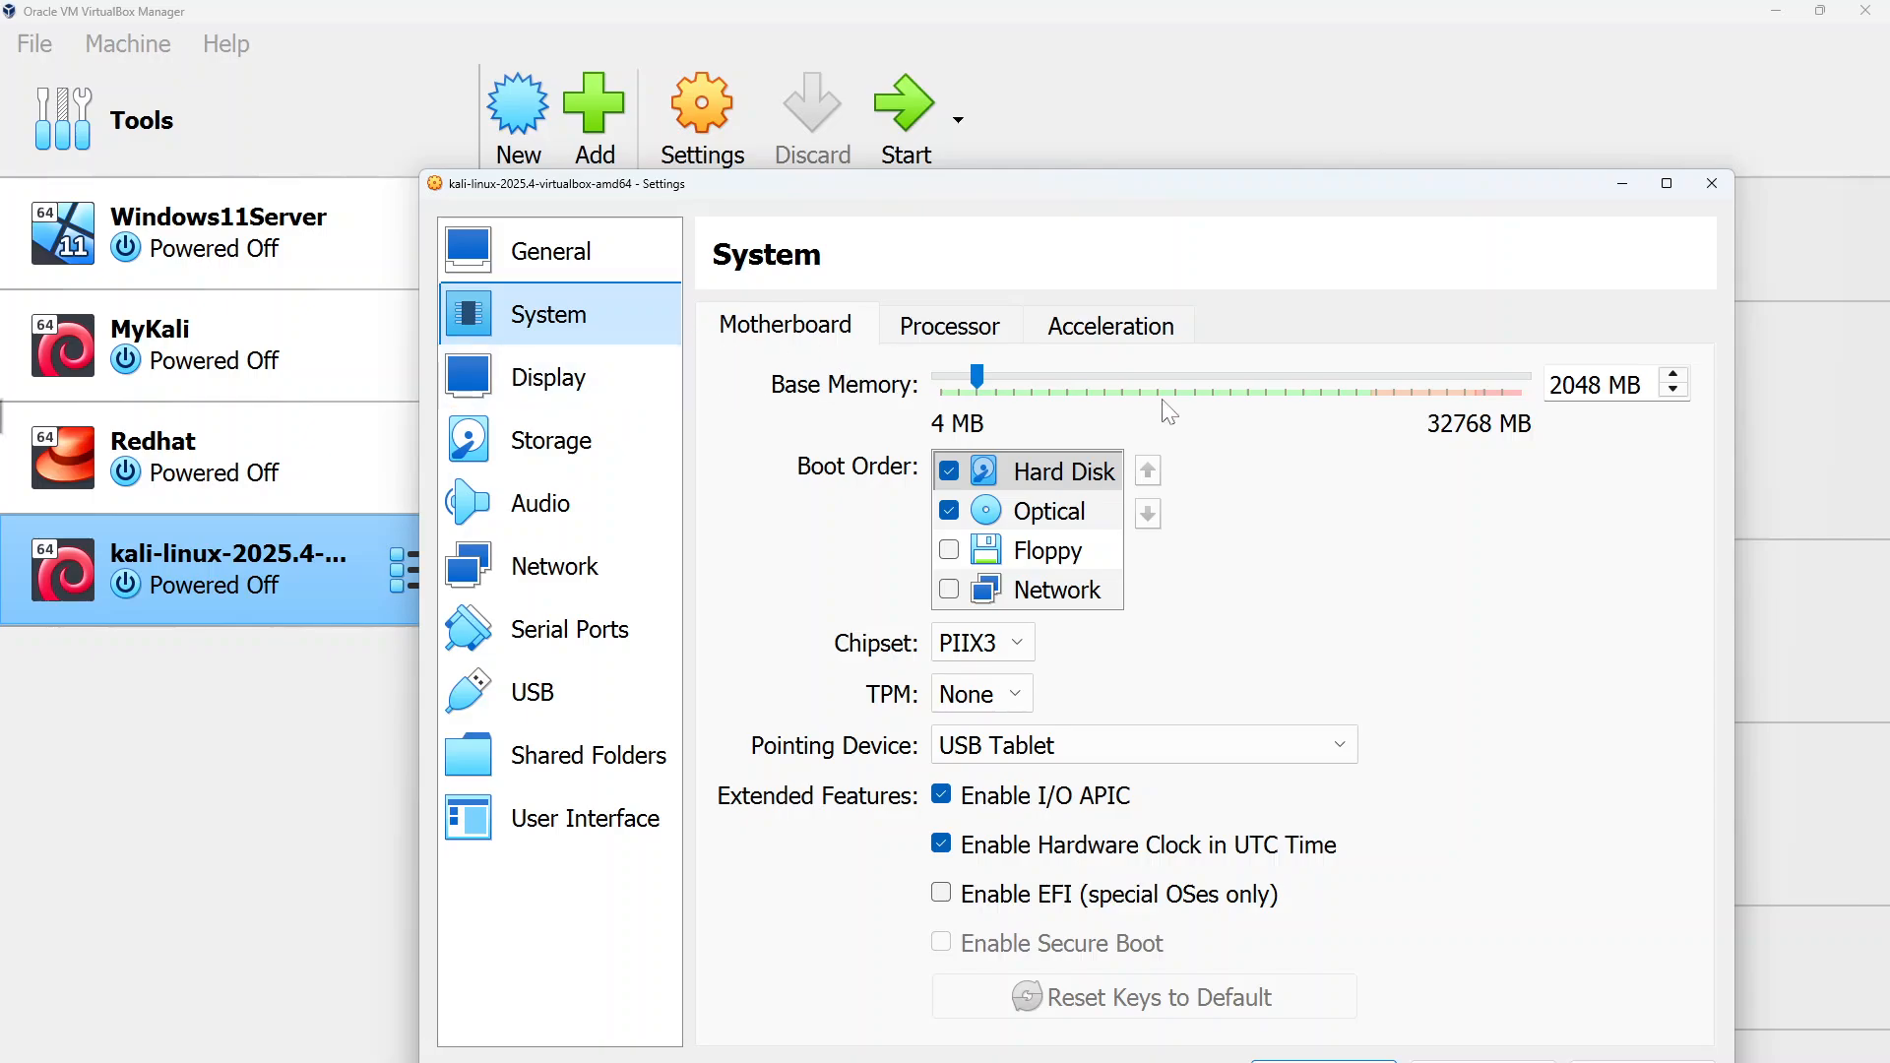
drag(1002, 377, 1071, 380)
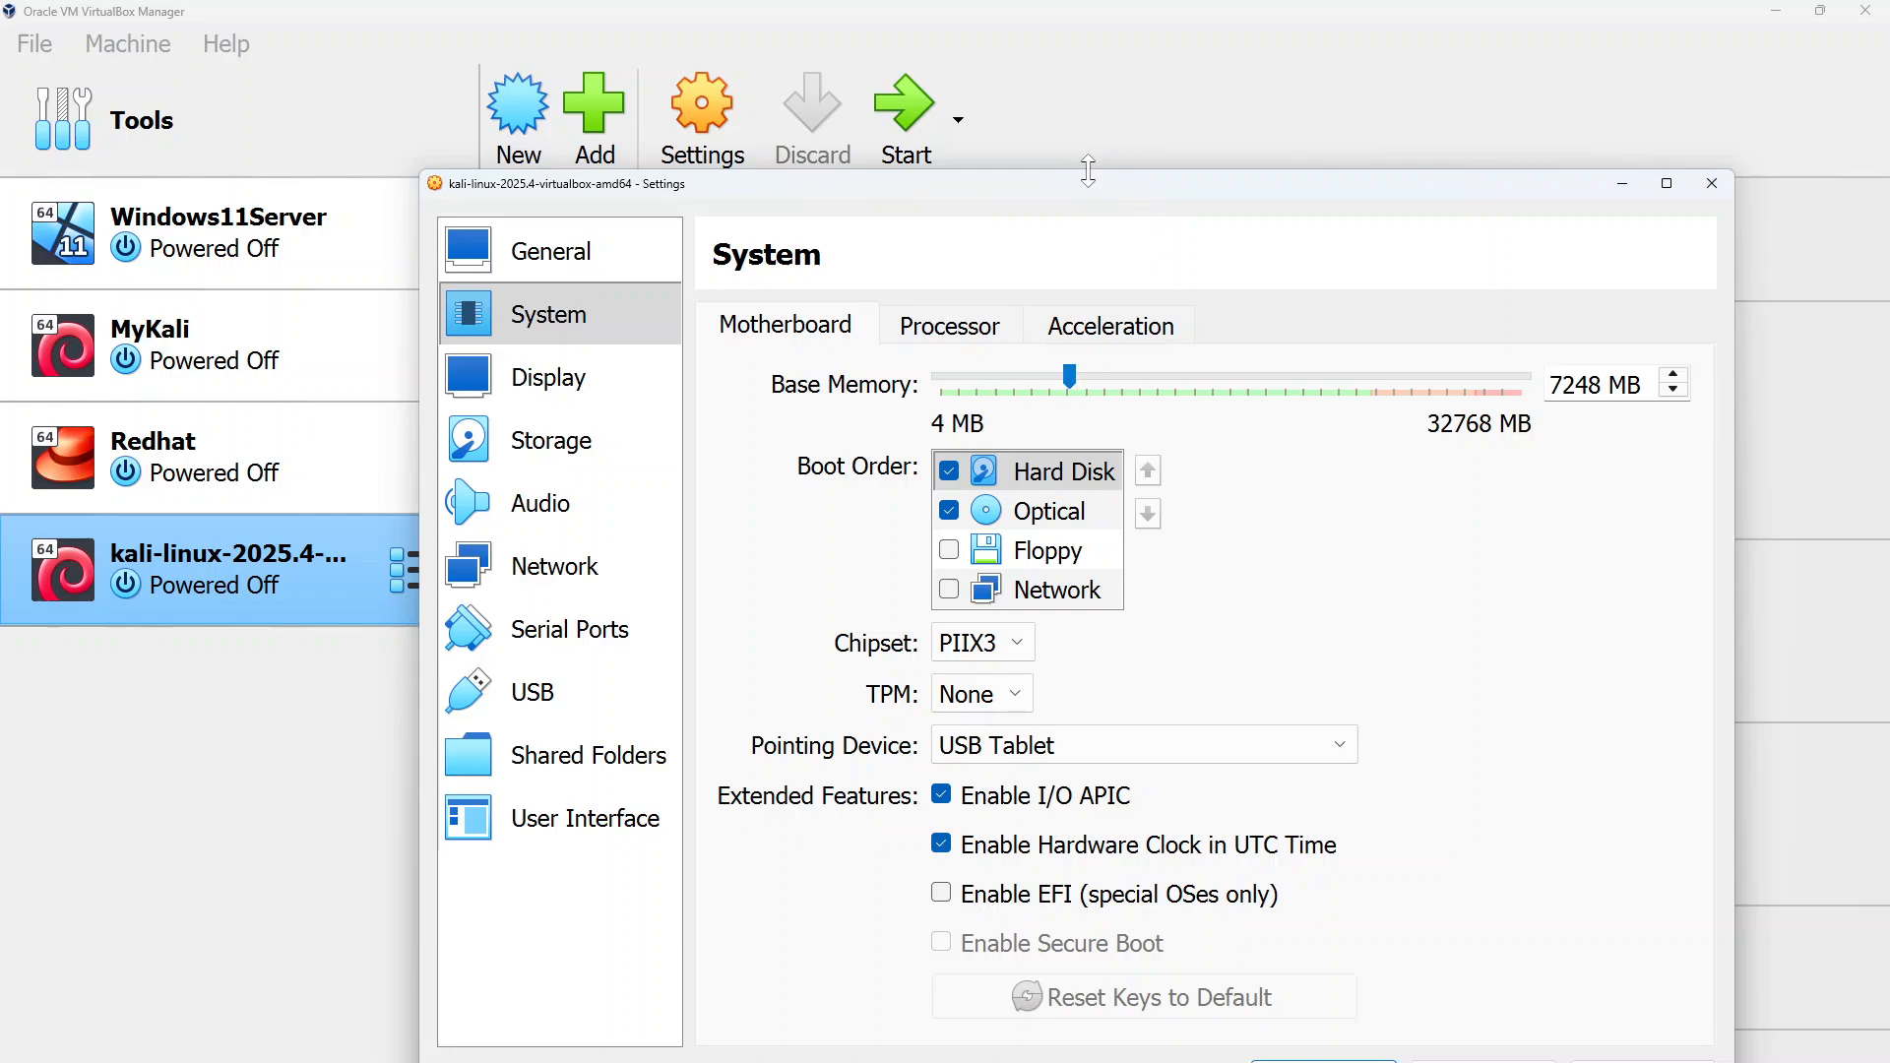
Set the display's video memory to 125 MB and its monitor count to 2
drag(1086, 206, 1045, 113)
click(507, 283)
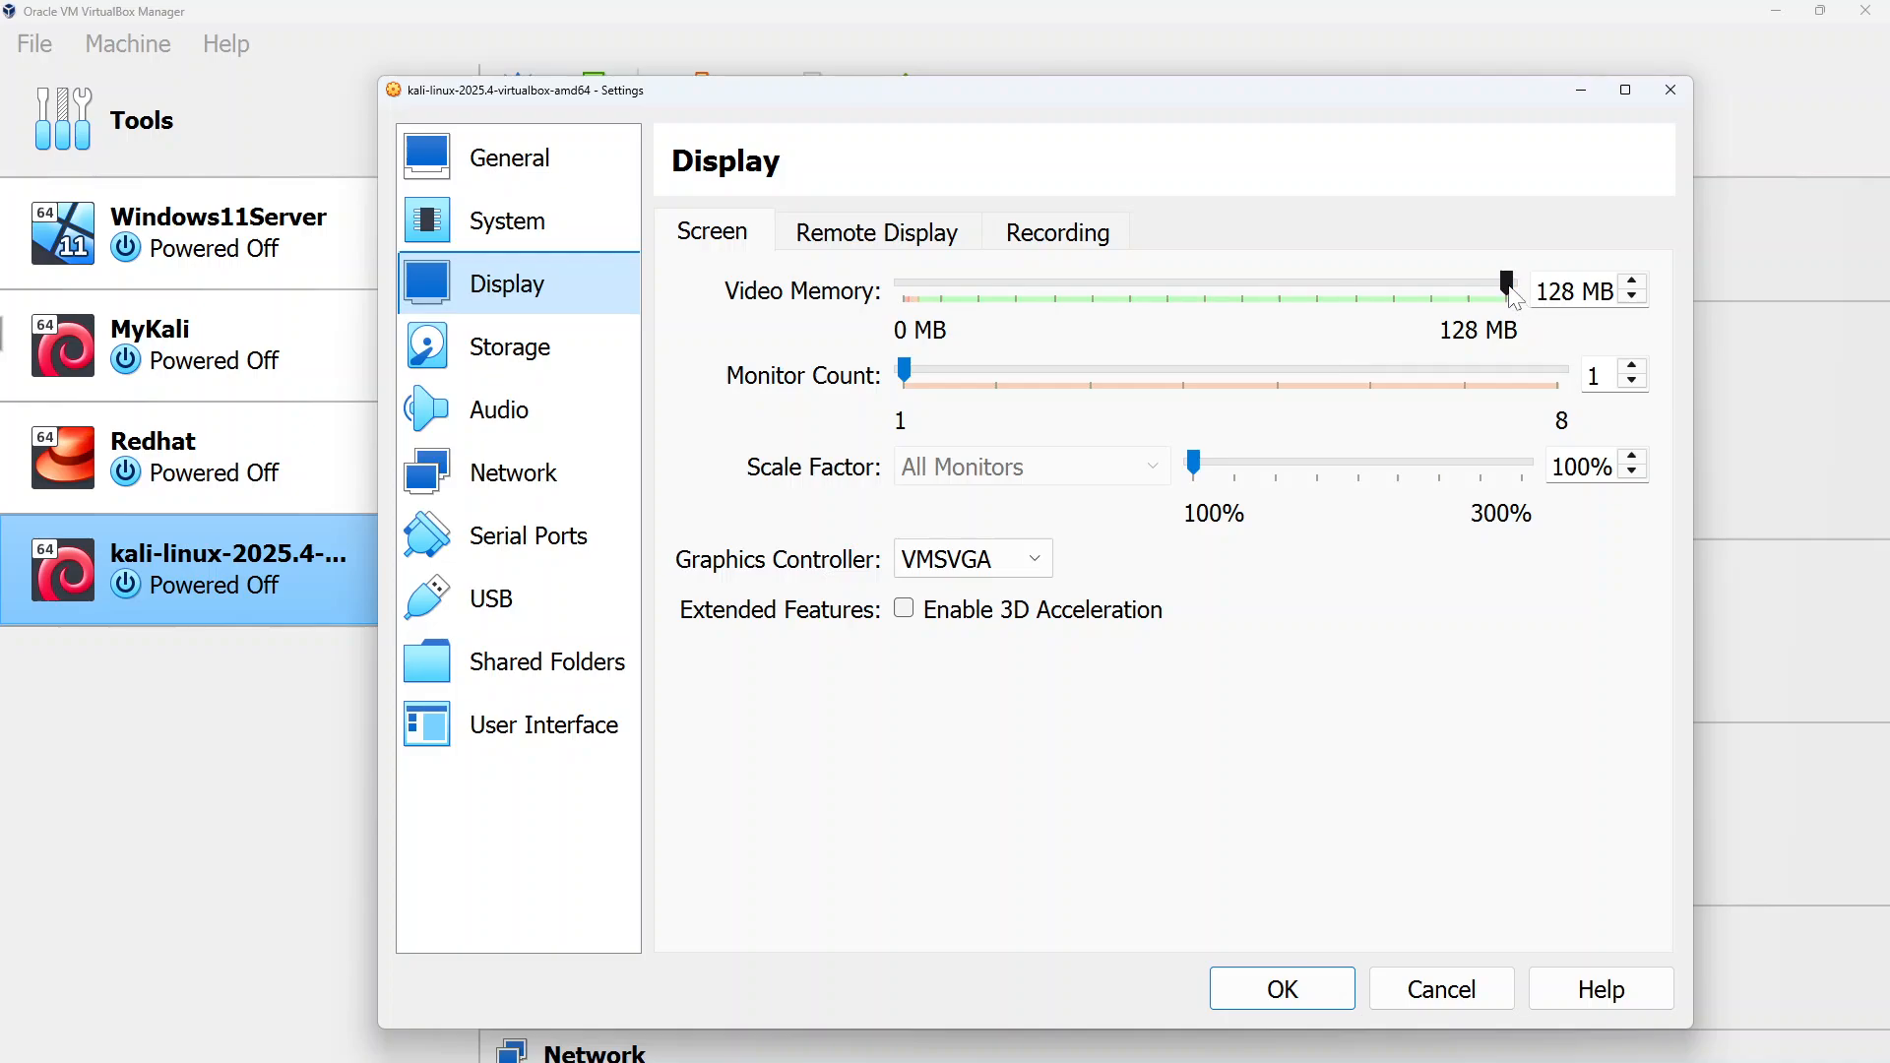
drag(1513, 297, 1498, 295)
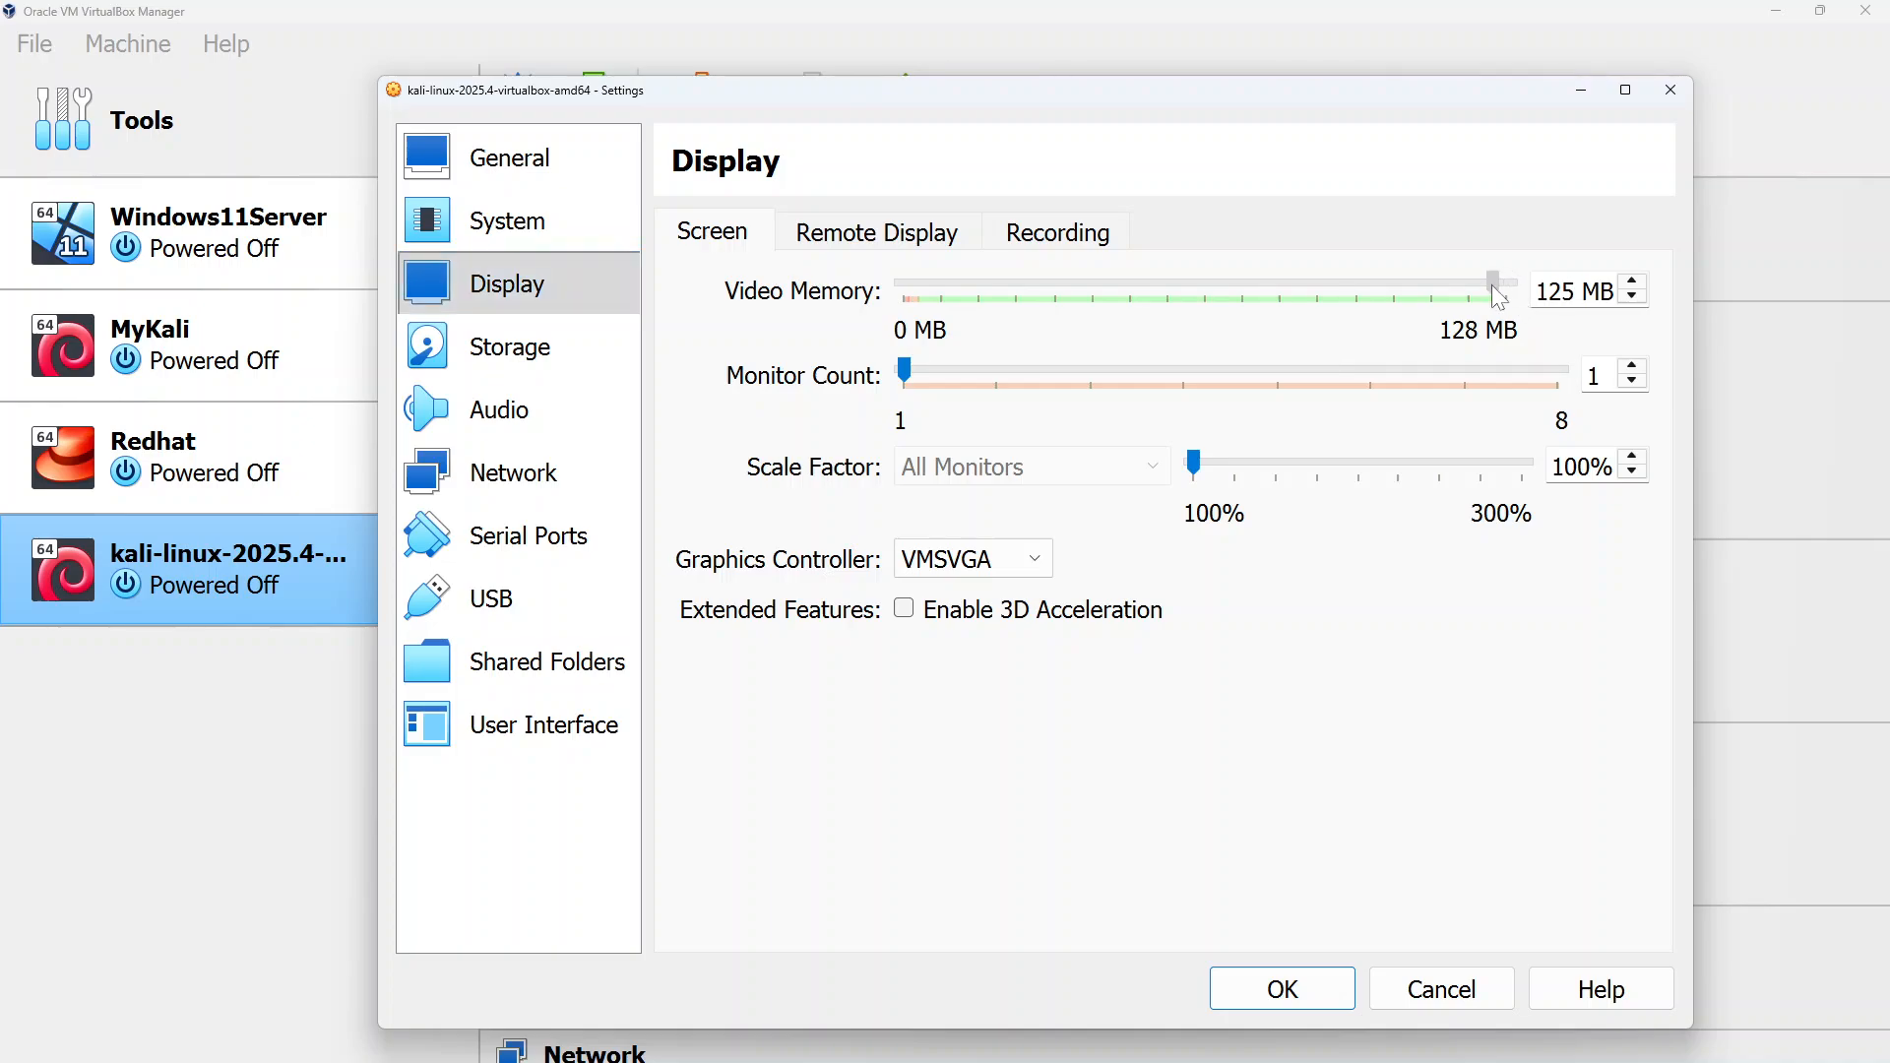
click(1631, 367)
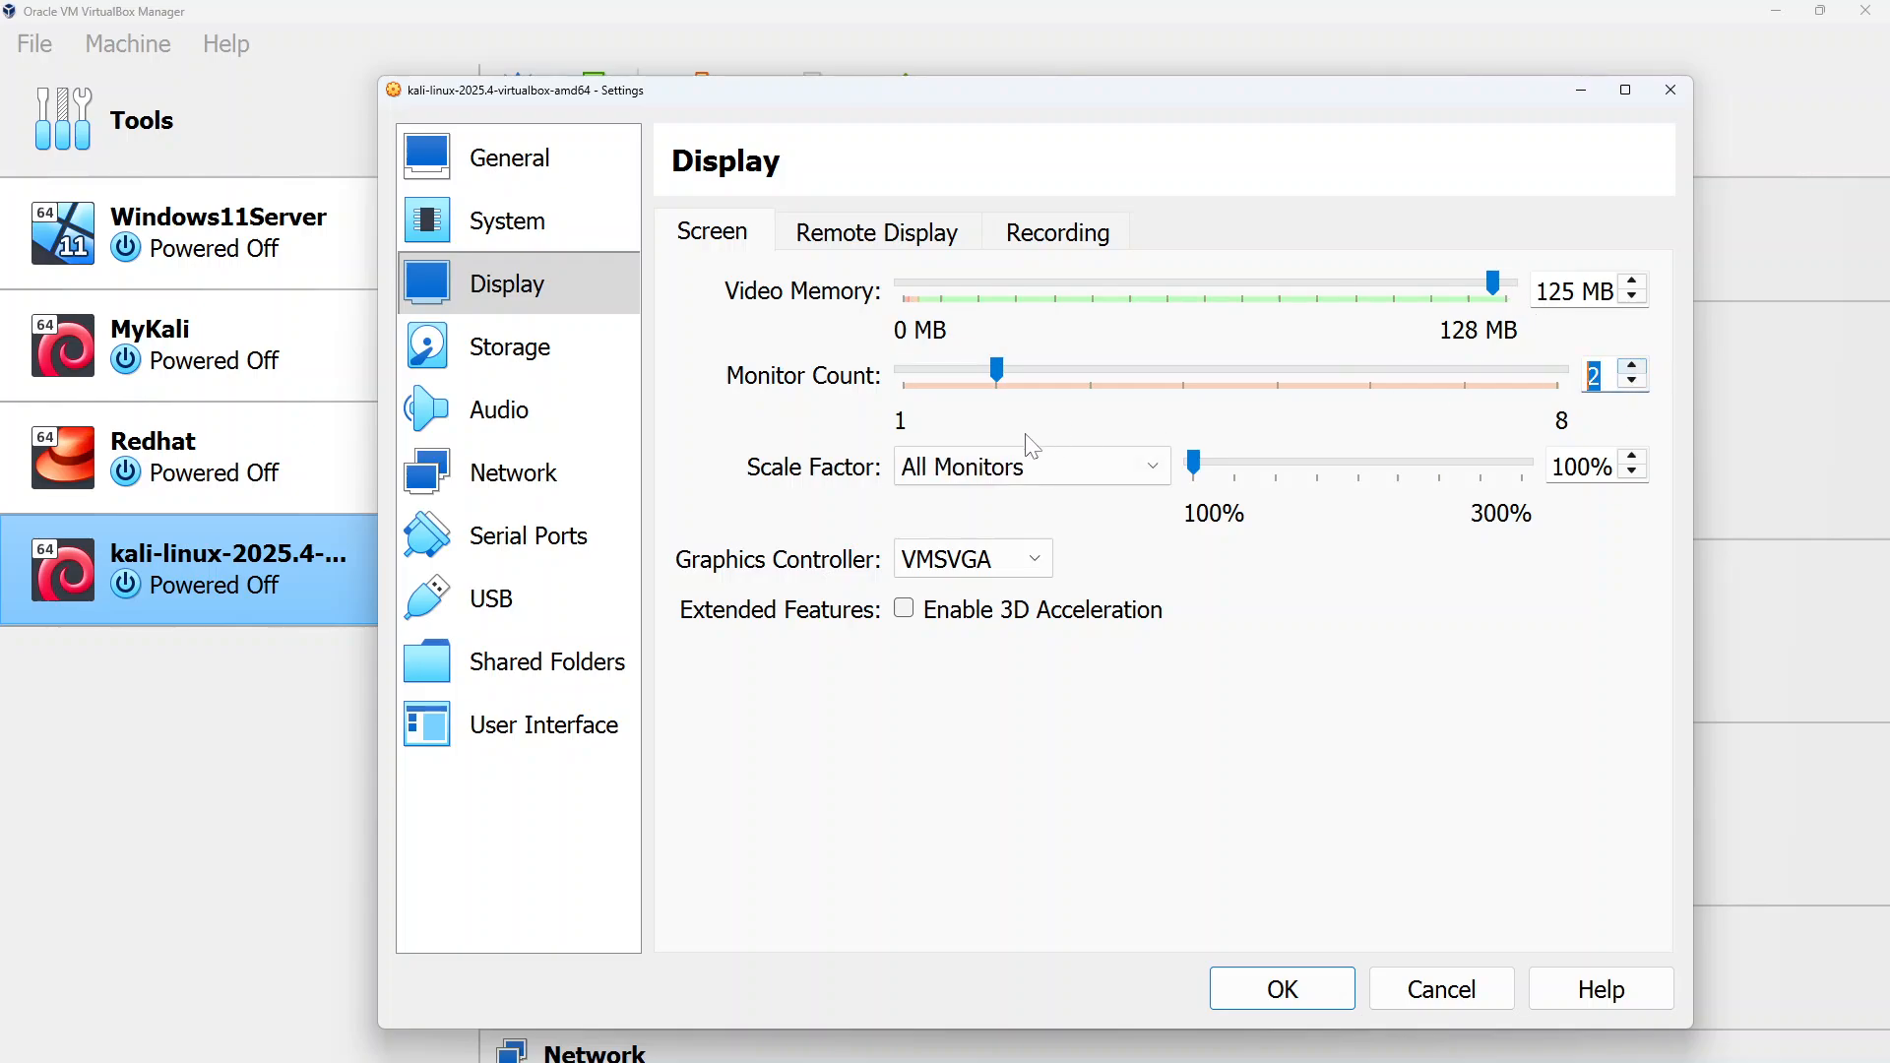
Review the storage, audio and network pages, keeping NAT networking, and save the settings
click(539, 366)
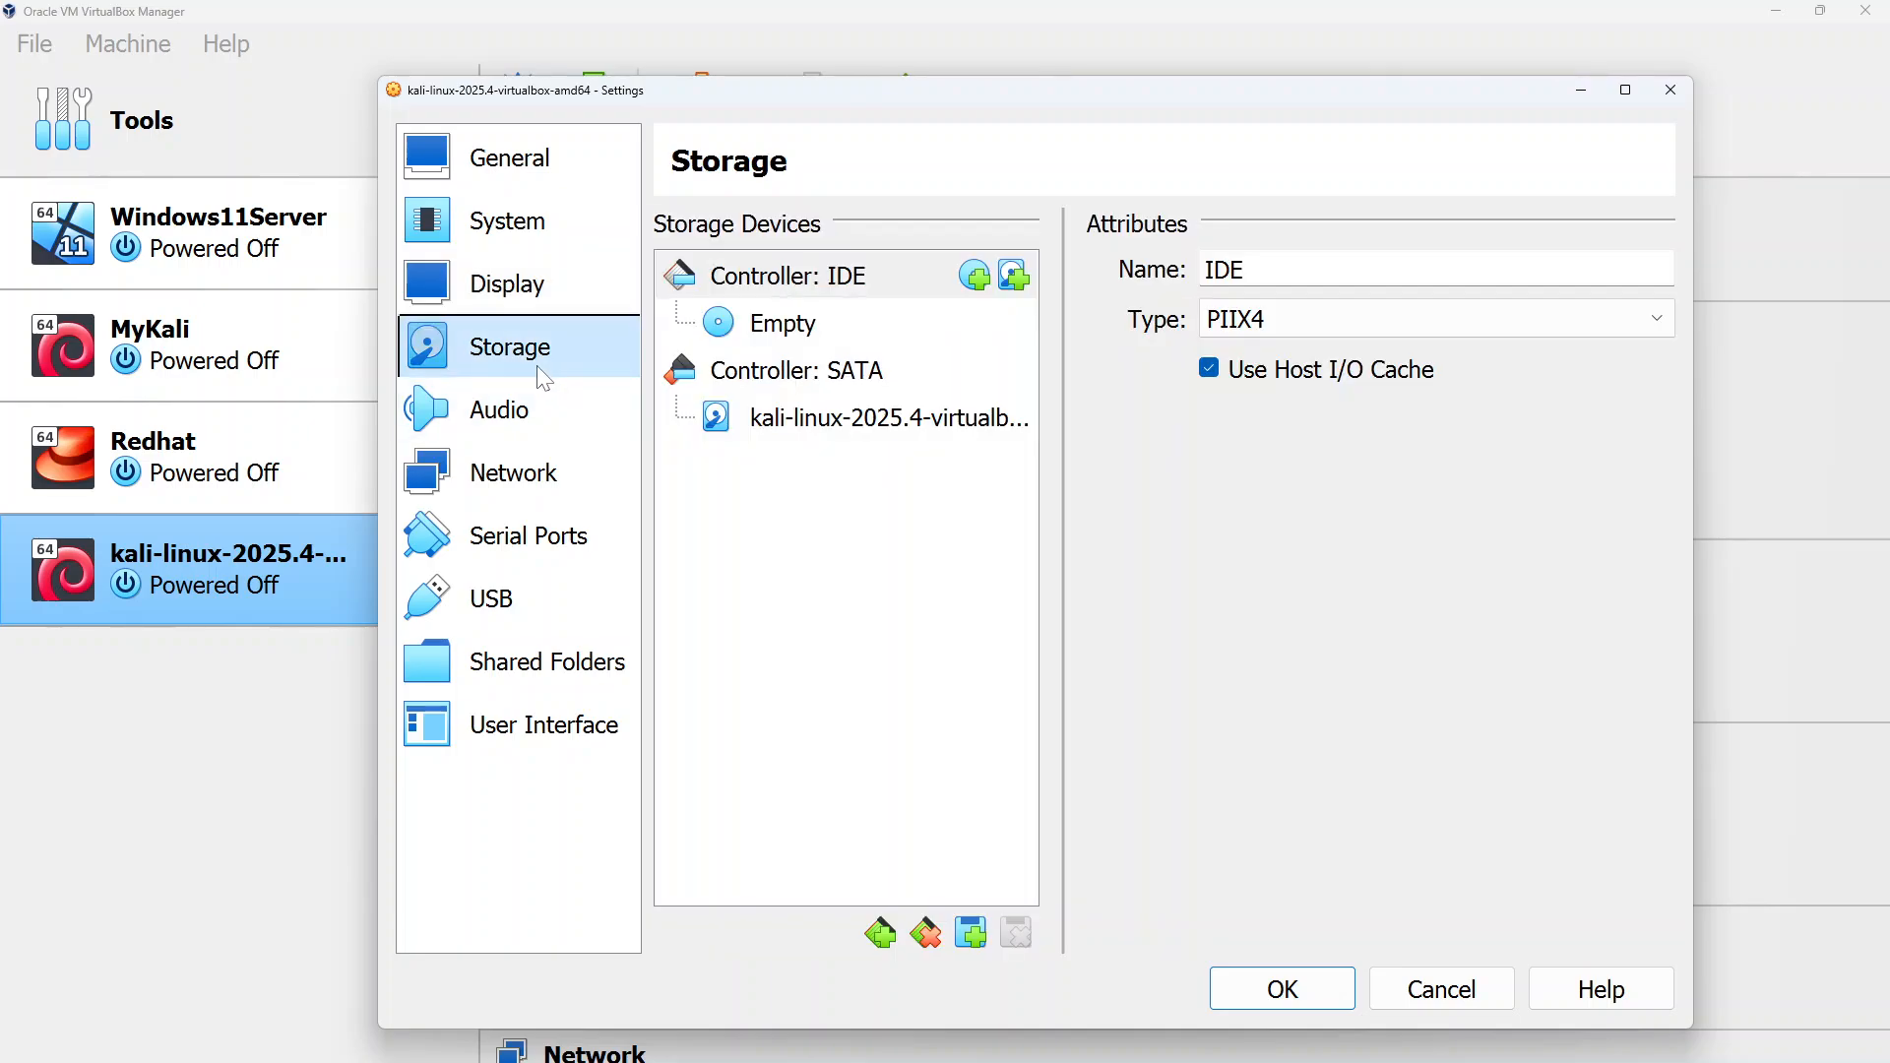
click(519, 419)
click(519, 480)
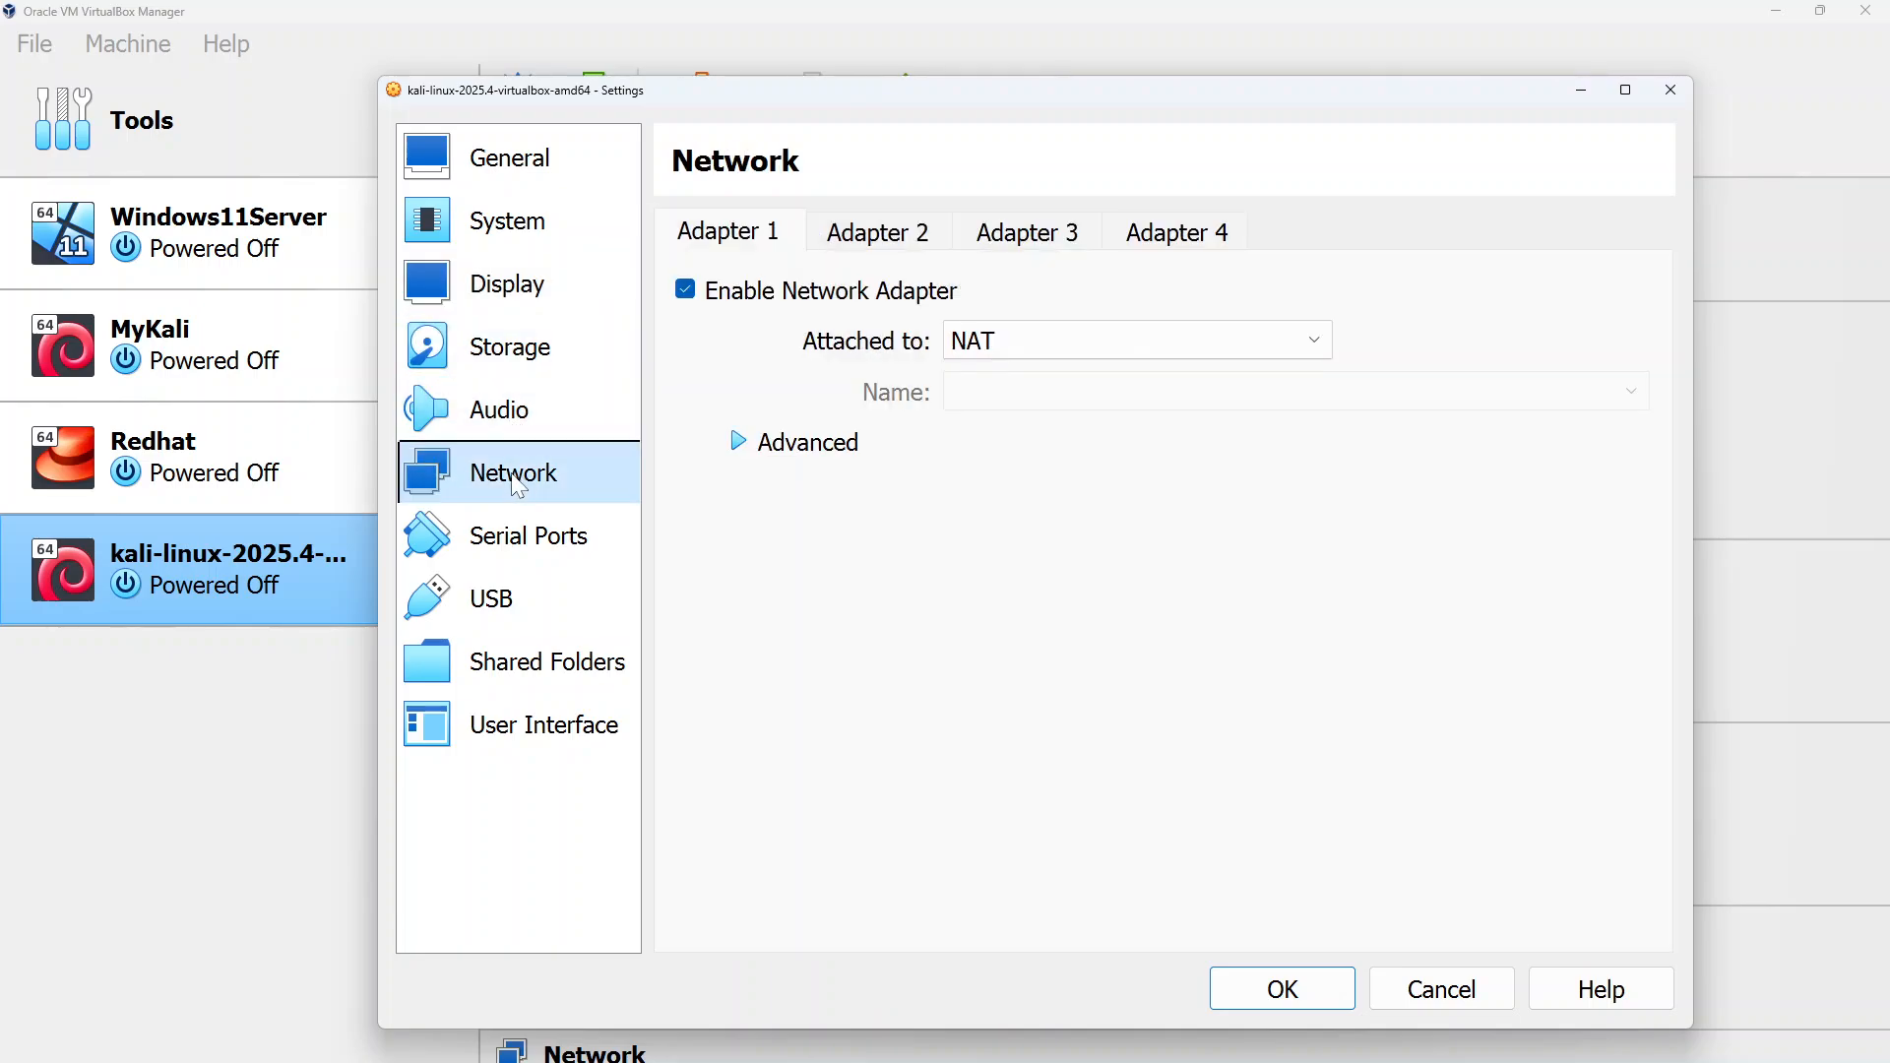
click(1026, 342)
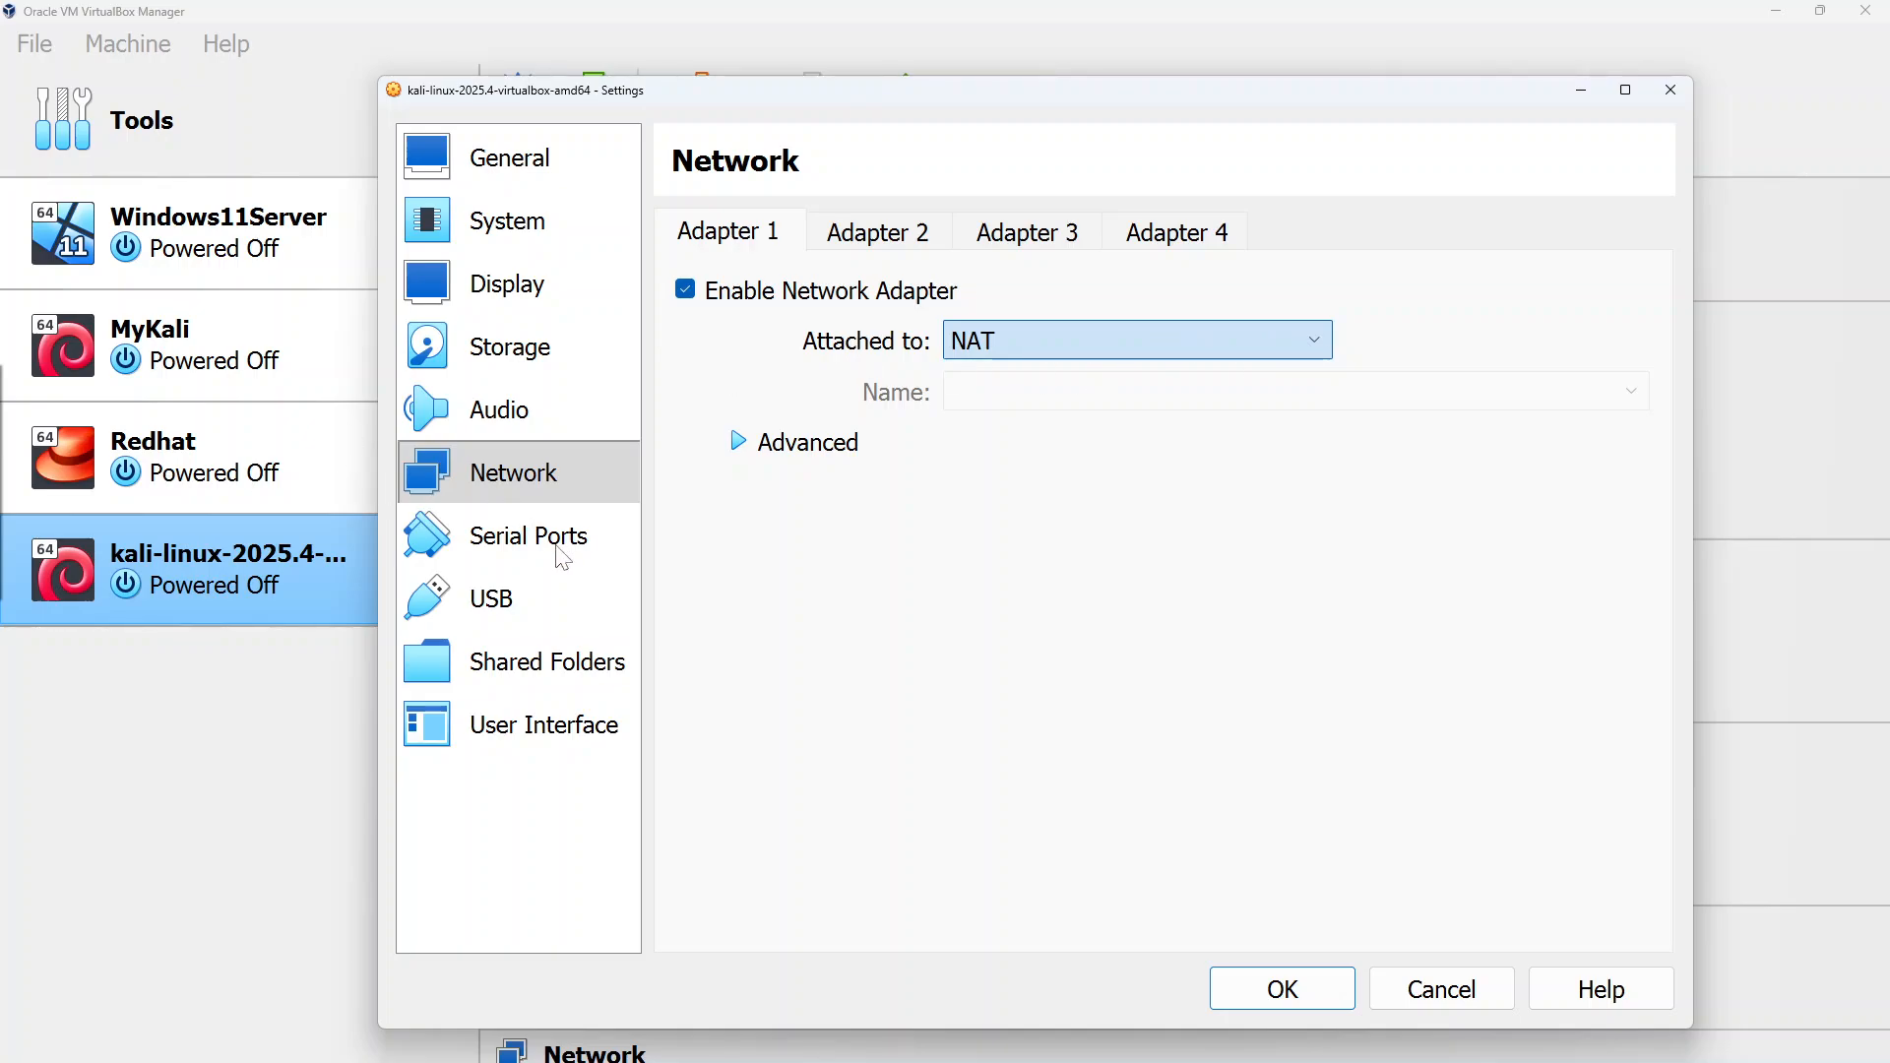
click(1310, 999)
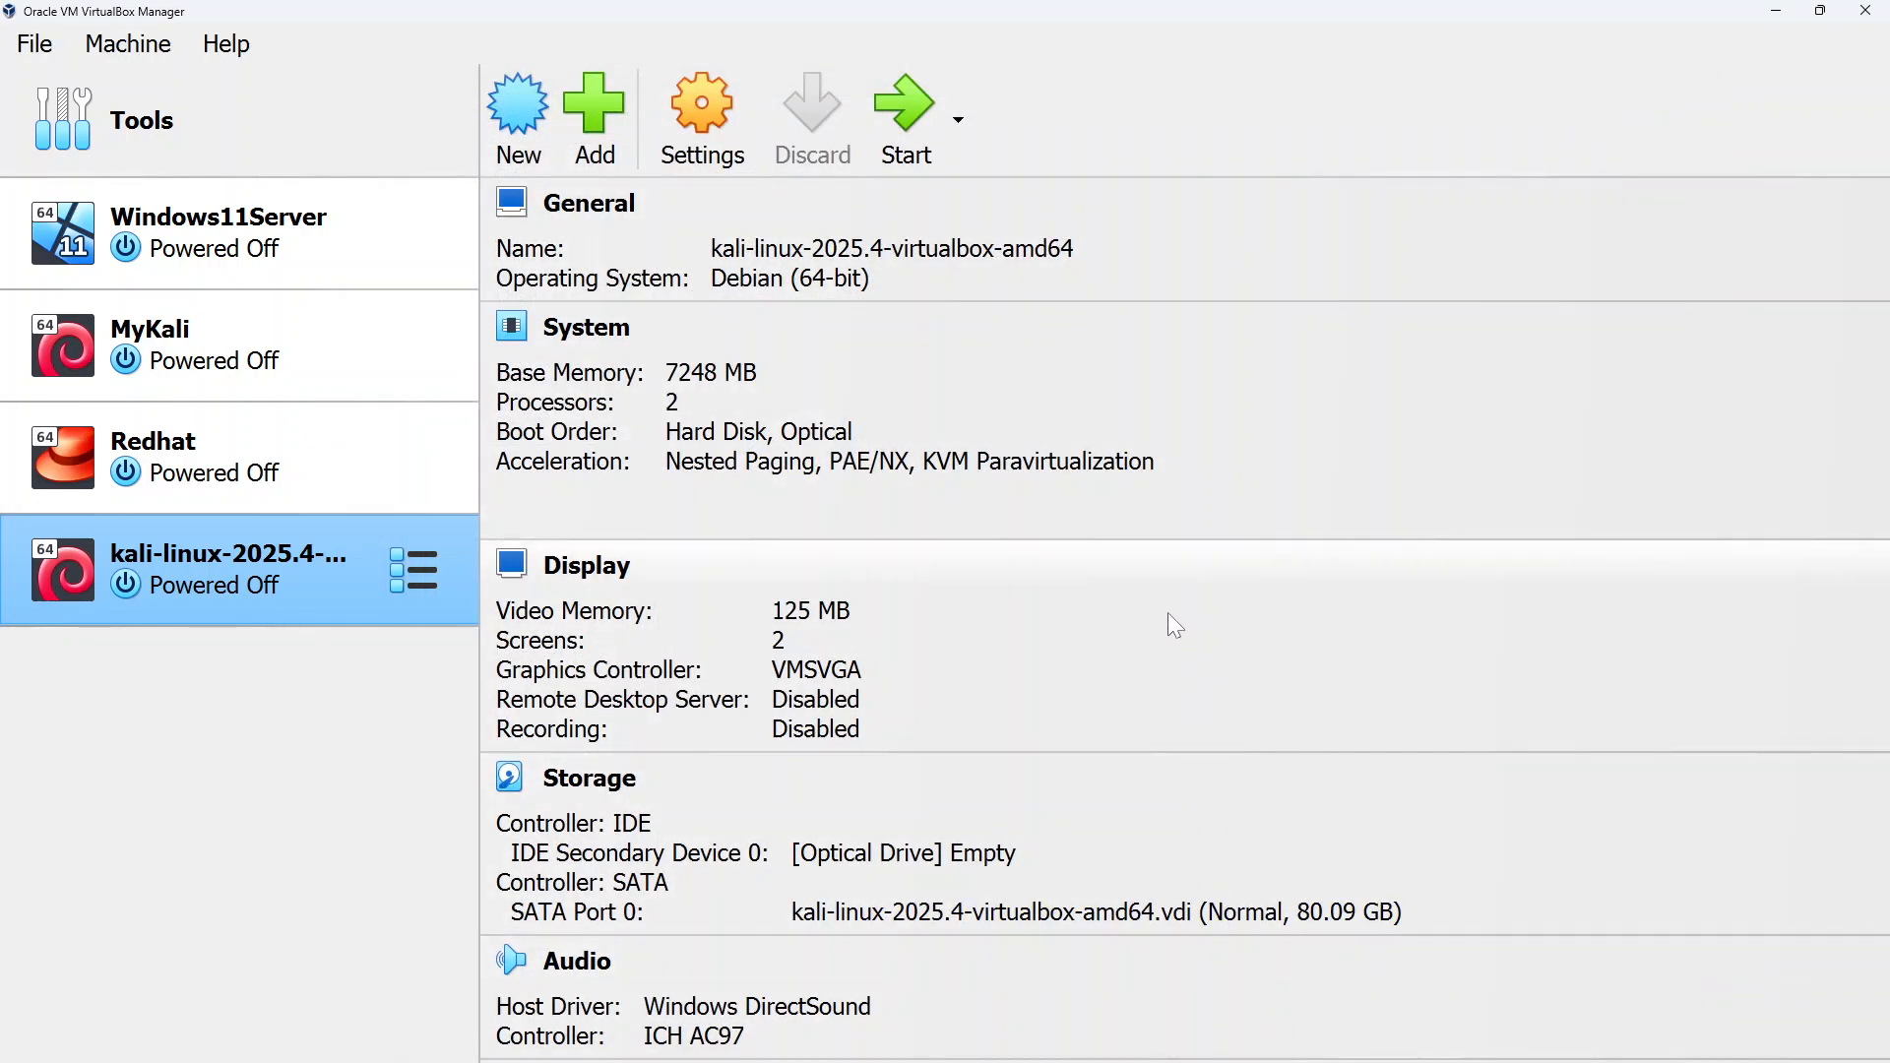
Start the kali-linux-2025.4-virtualbox-amd64 virtual machine
drag(479, 304, 272, 306)
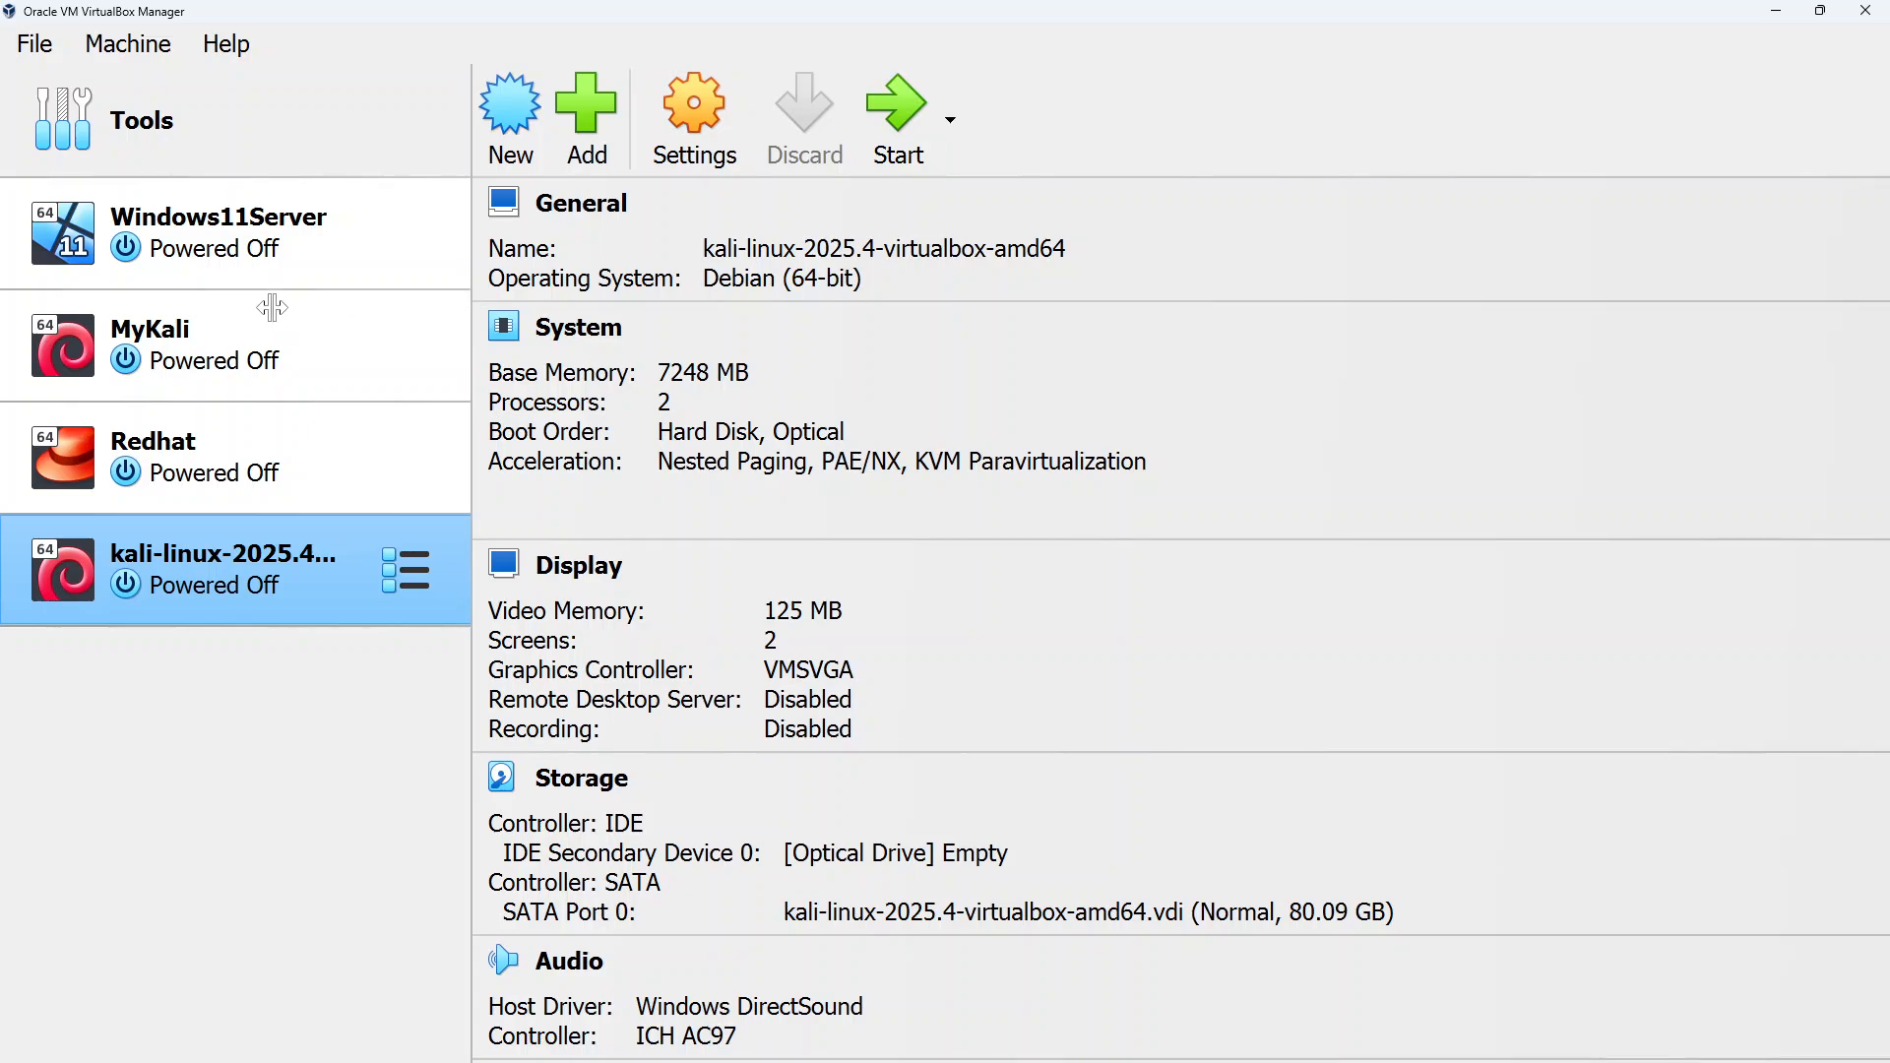
drag(1639, 16, 1170, 280)
click(1073, 328)
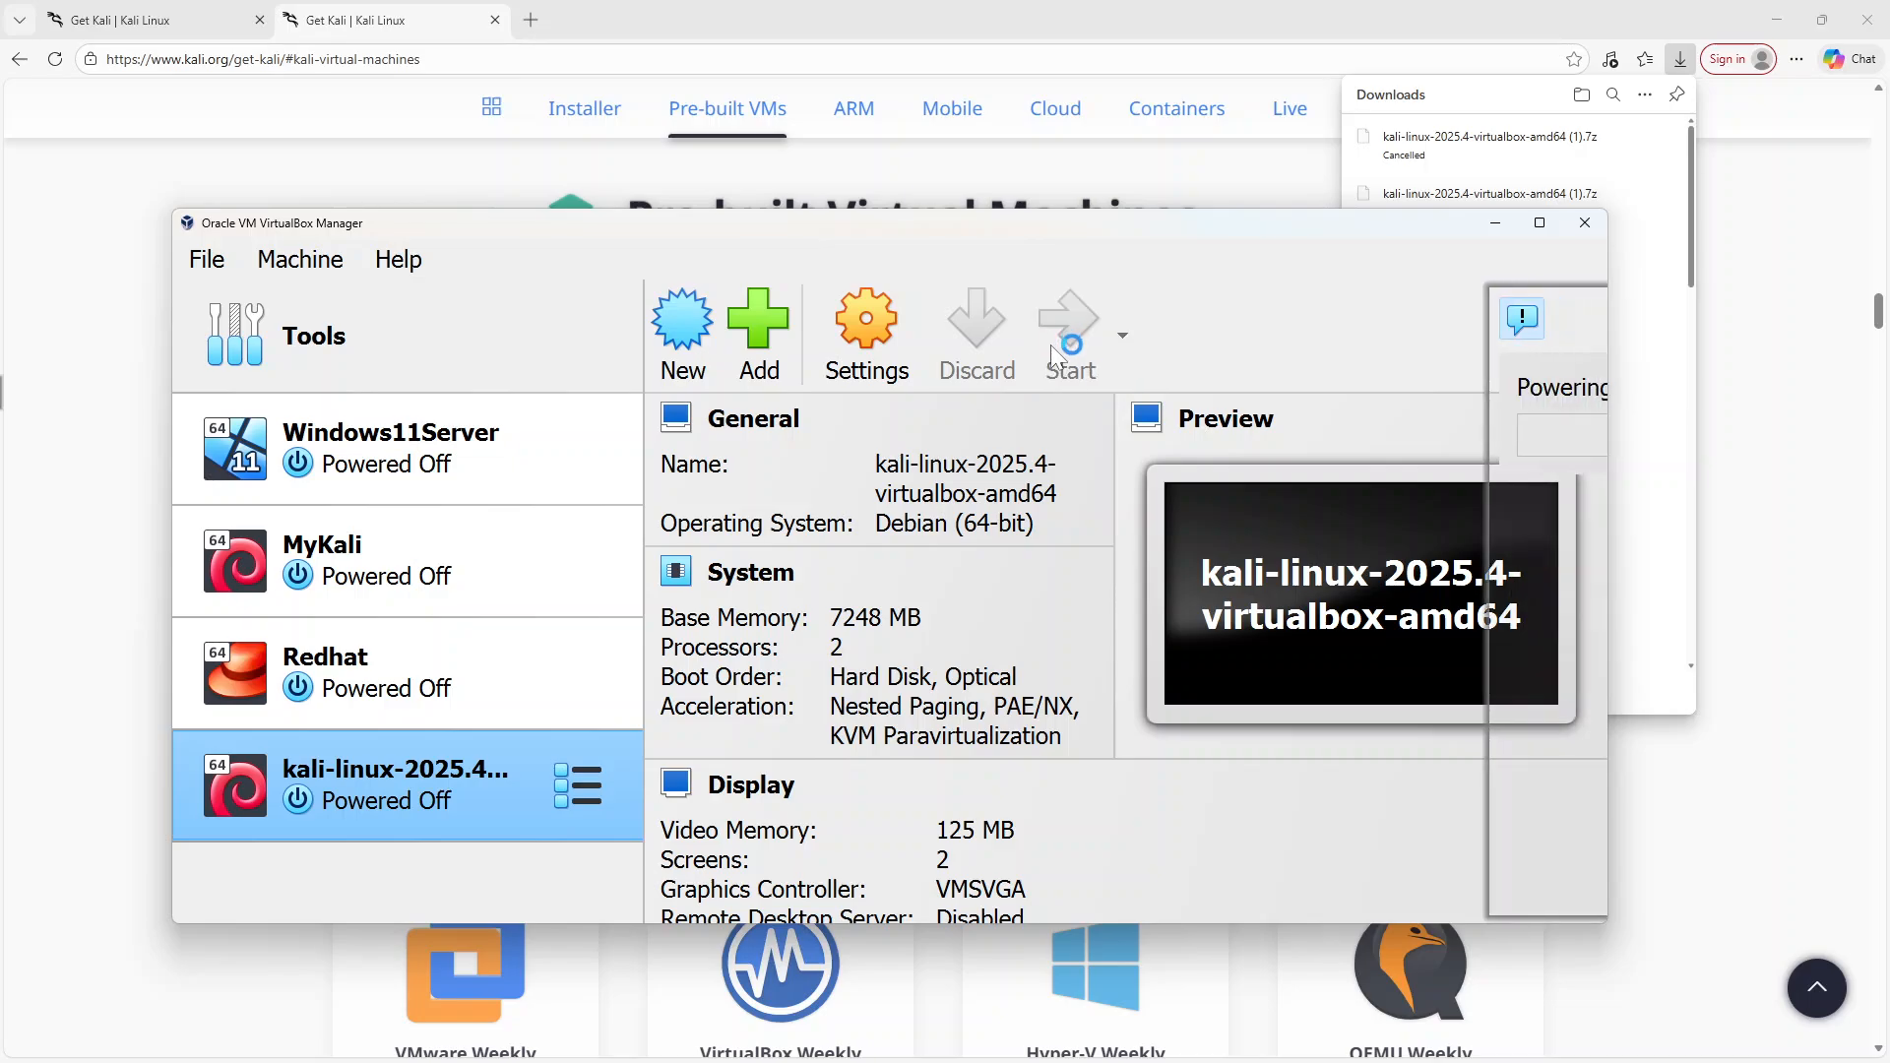
click(1540, 223)
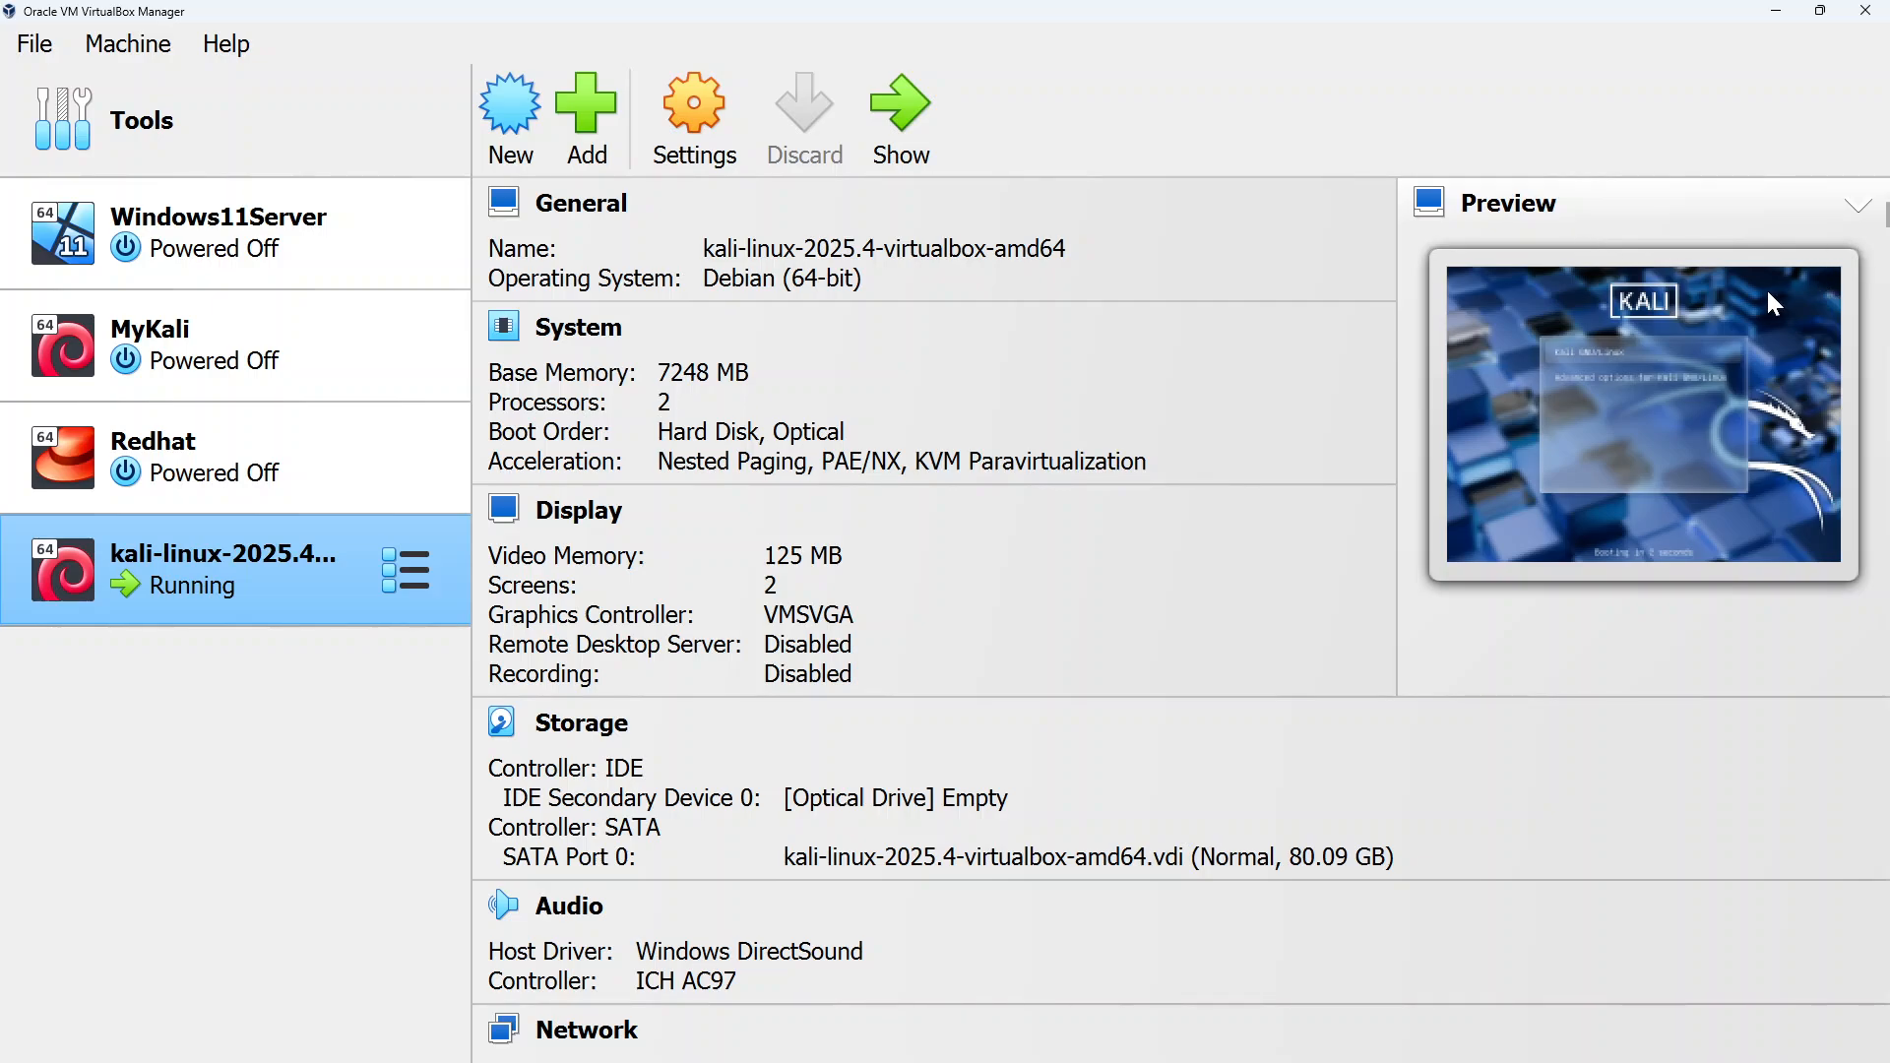
click(1821, 11)
drag(1428, 216, 1304, 190)
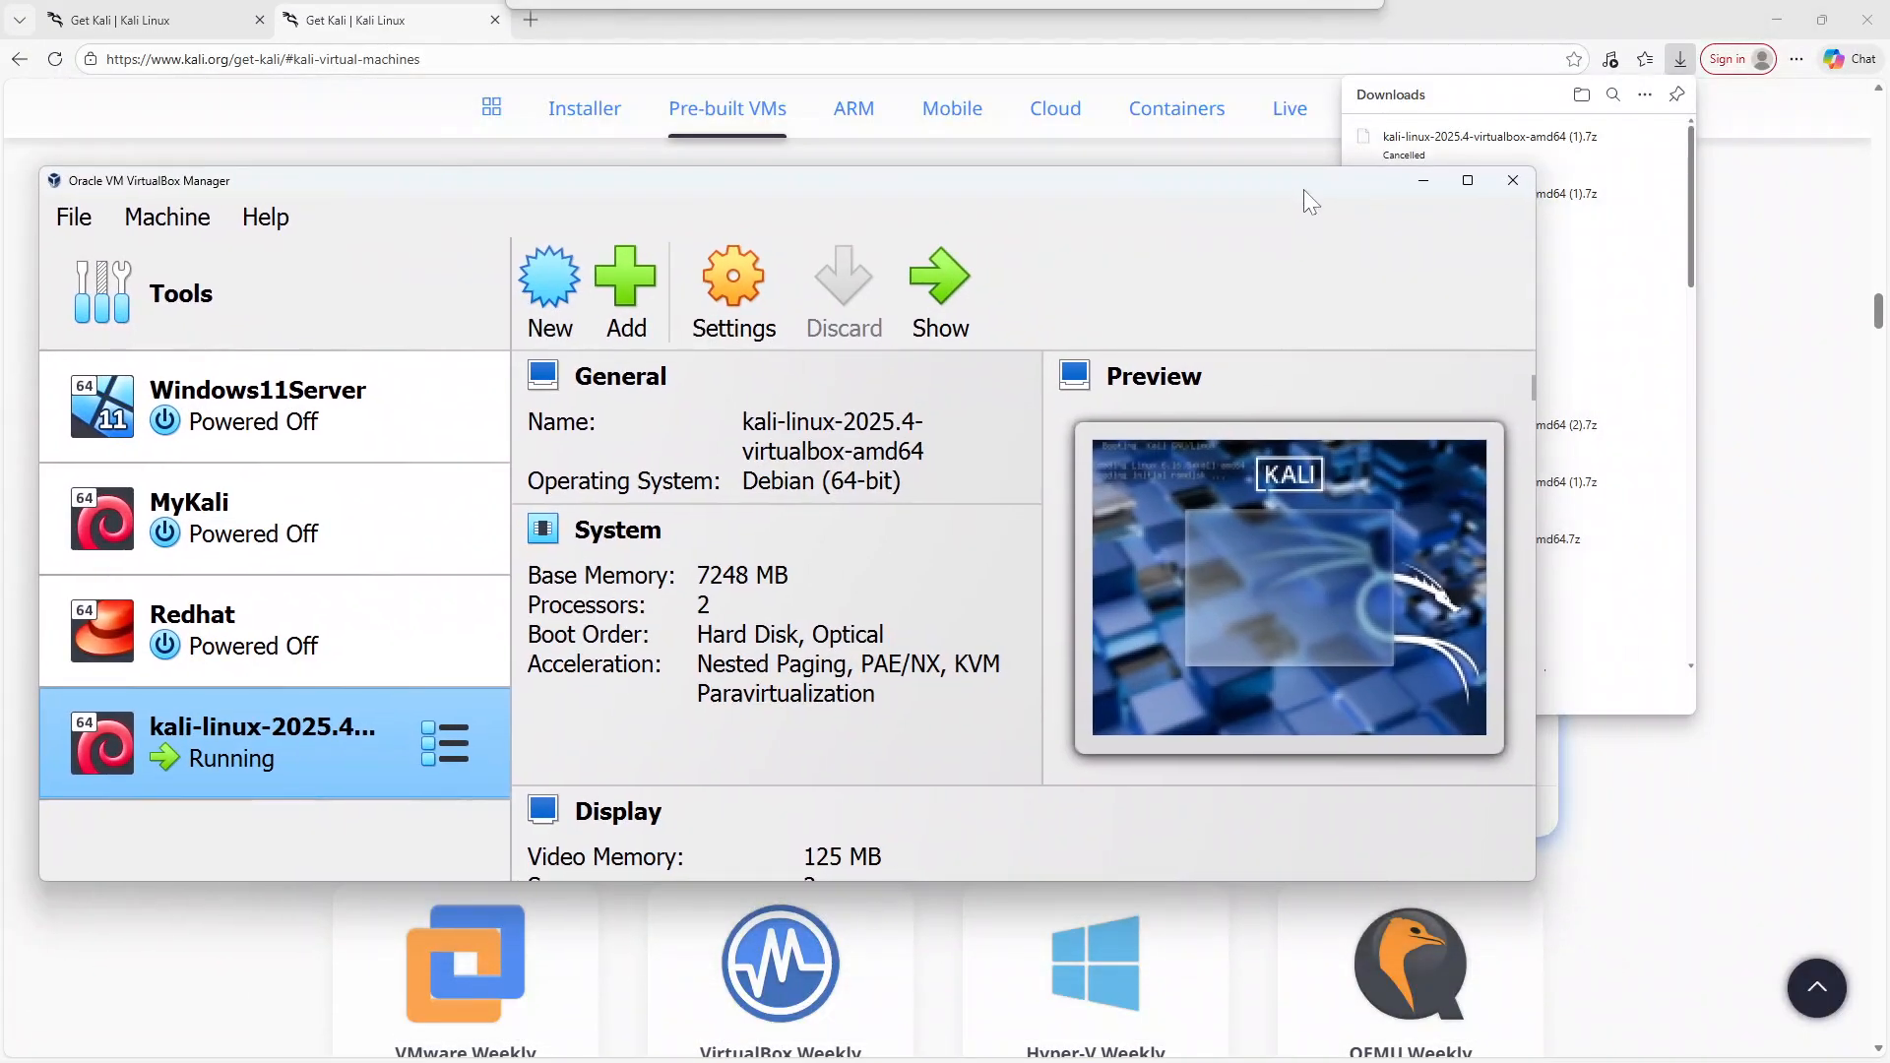
click(1467, 180)
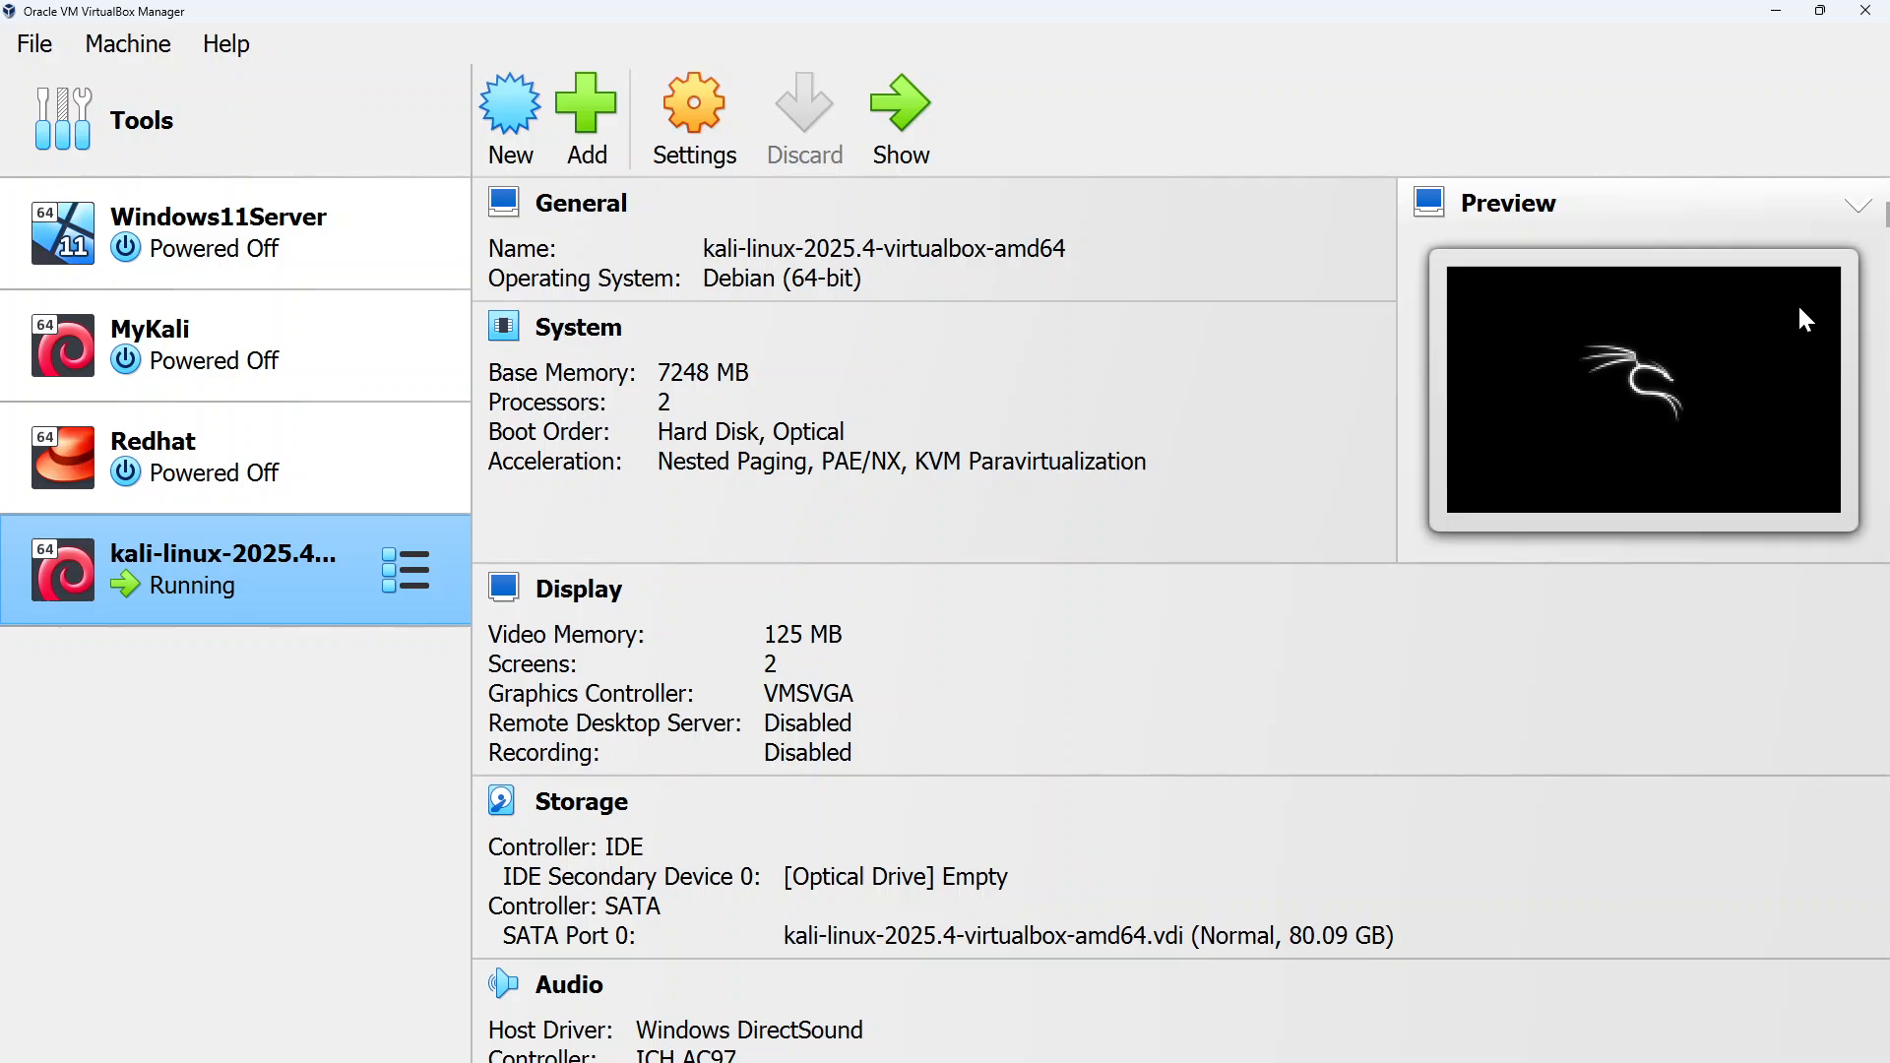
Bring the running VM's window forward and maximize it
drag(1433, 8, 1166, 482)
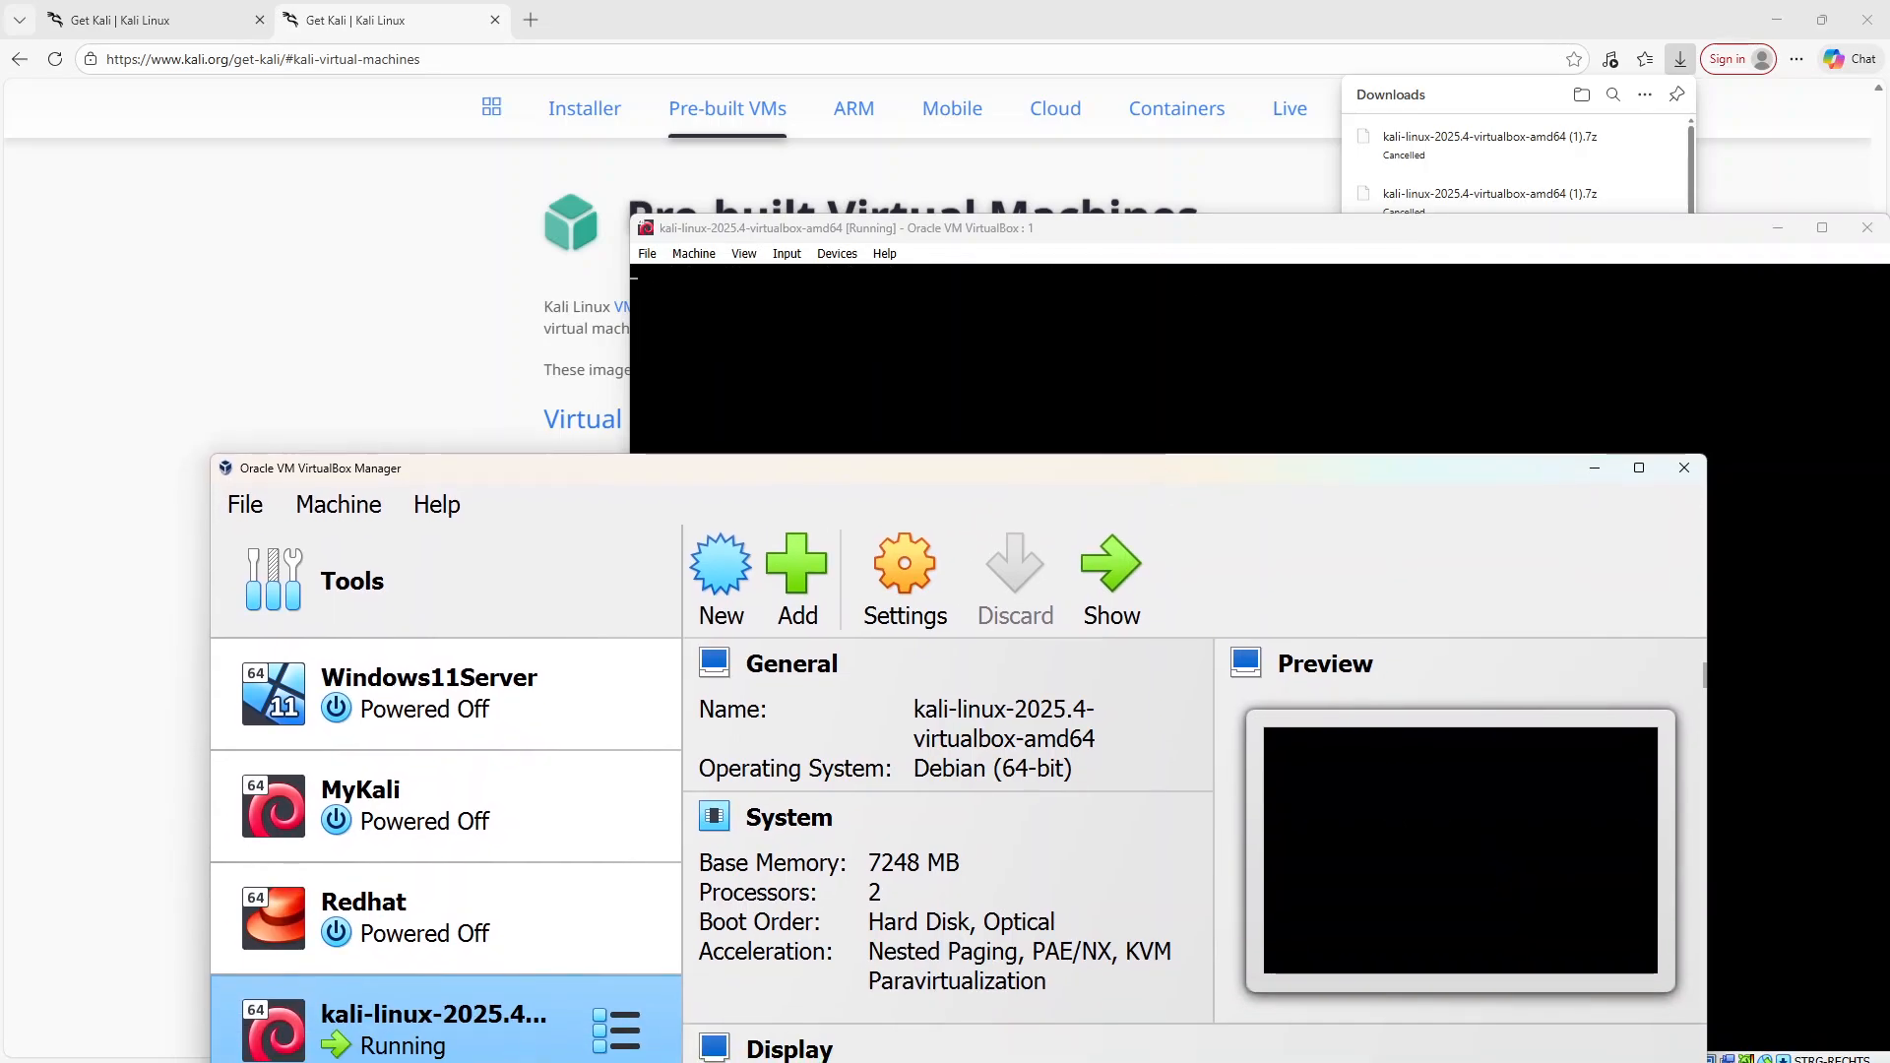
drag(1178, 237, 753, 227)
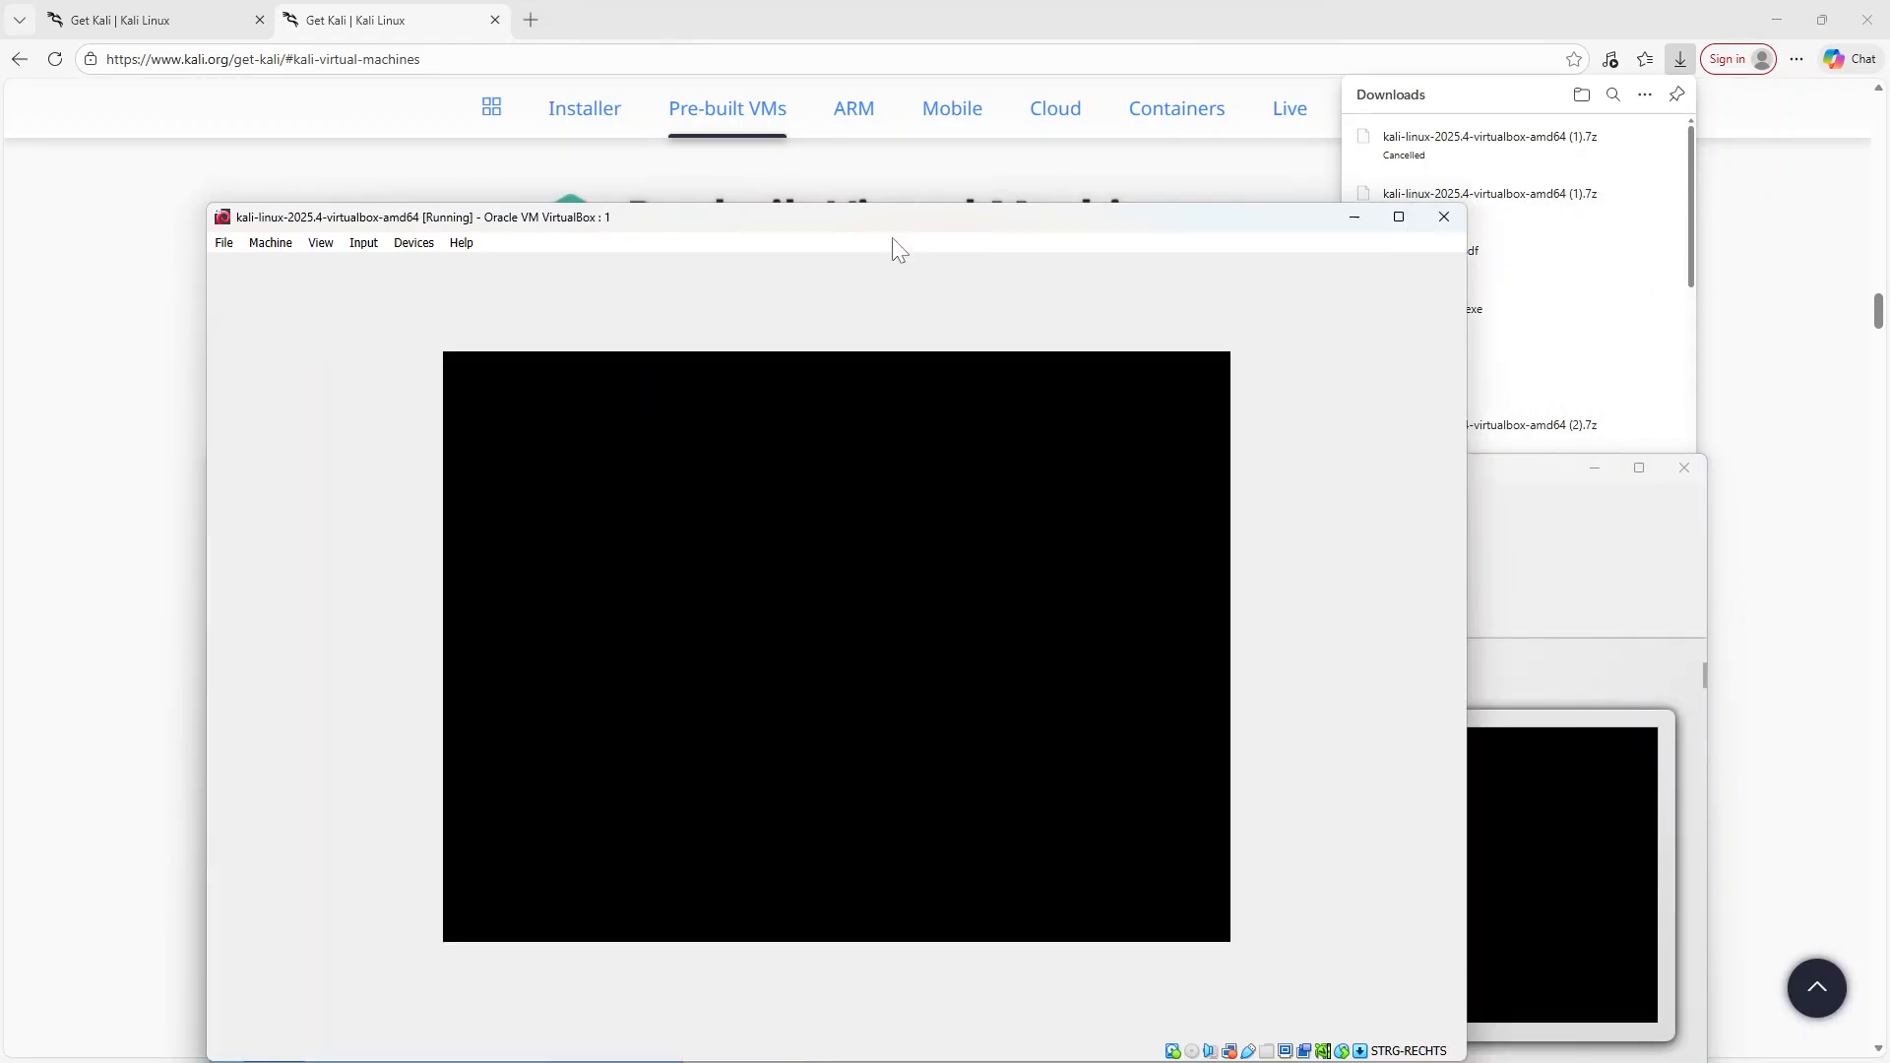
click(1397, 222)
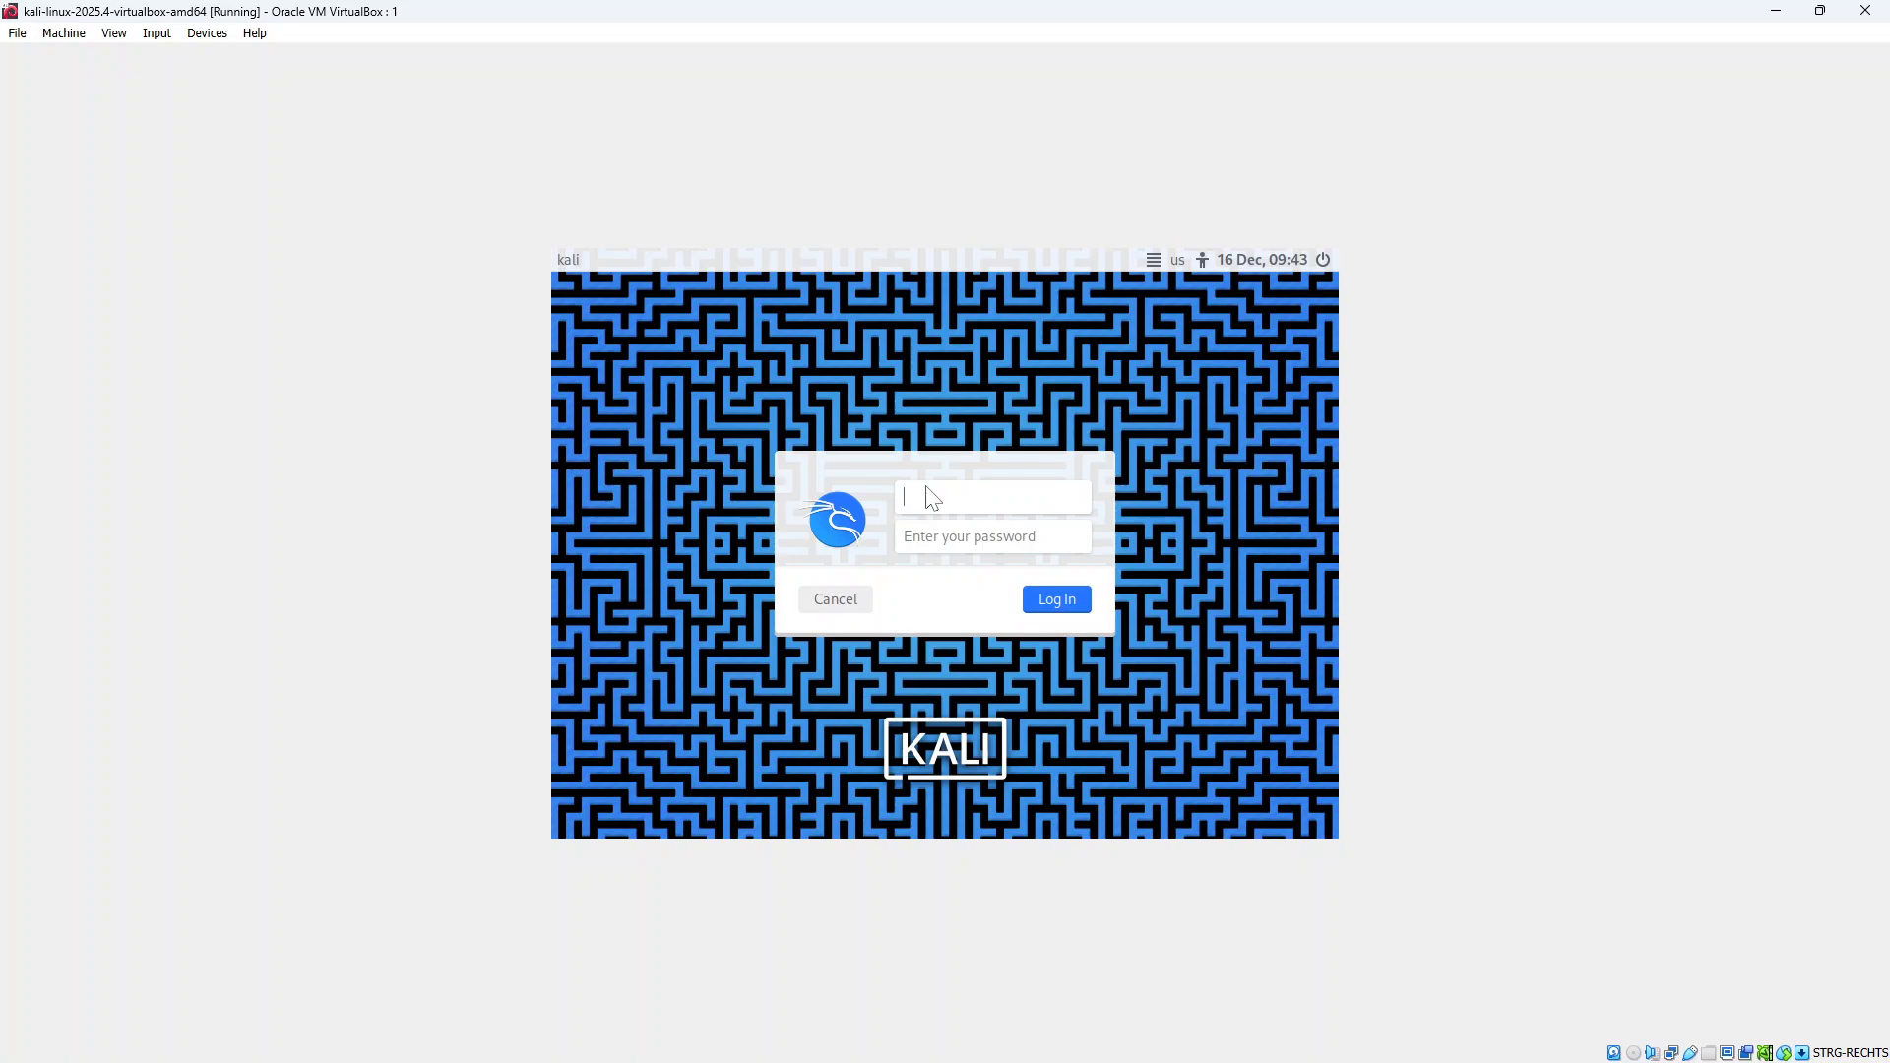
Log in to Kali as user kali, entering the account password
text(ka)
key(Tab)
text(kali)
click(1057, 601)
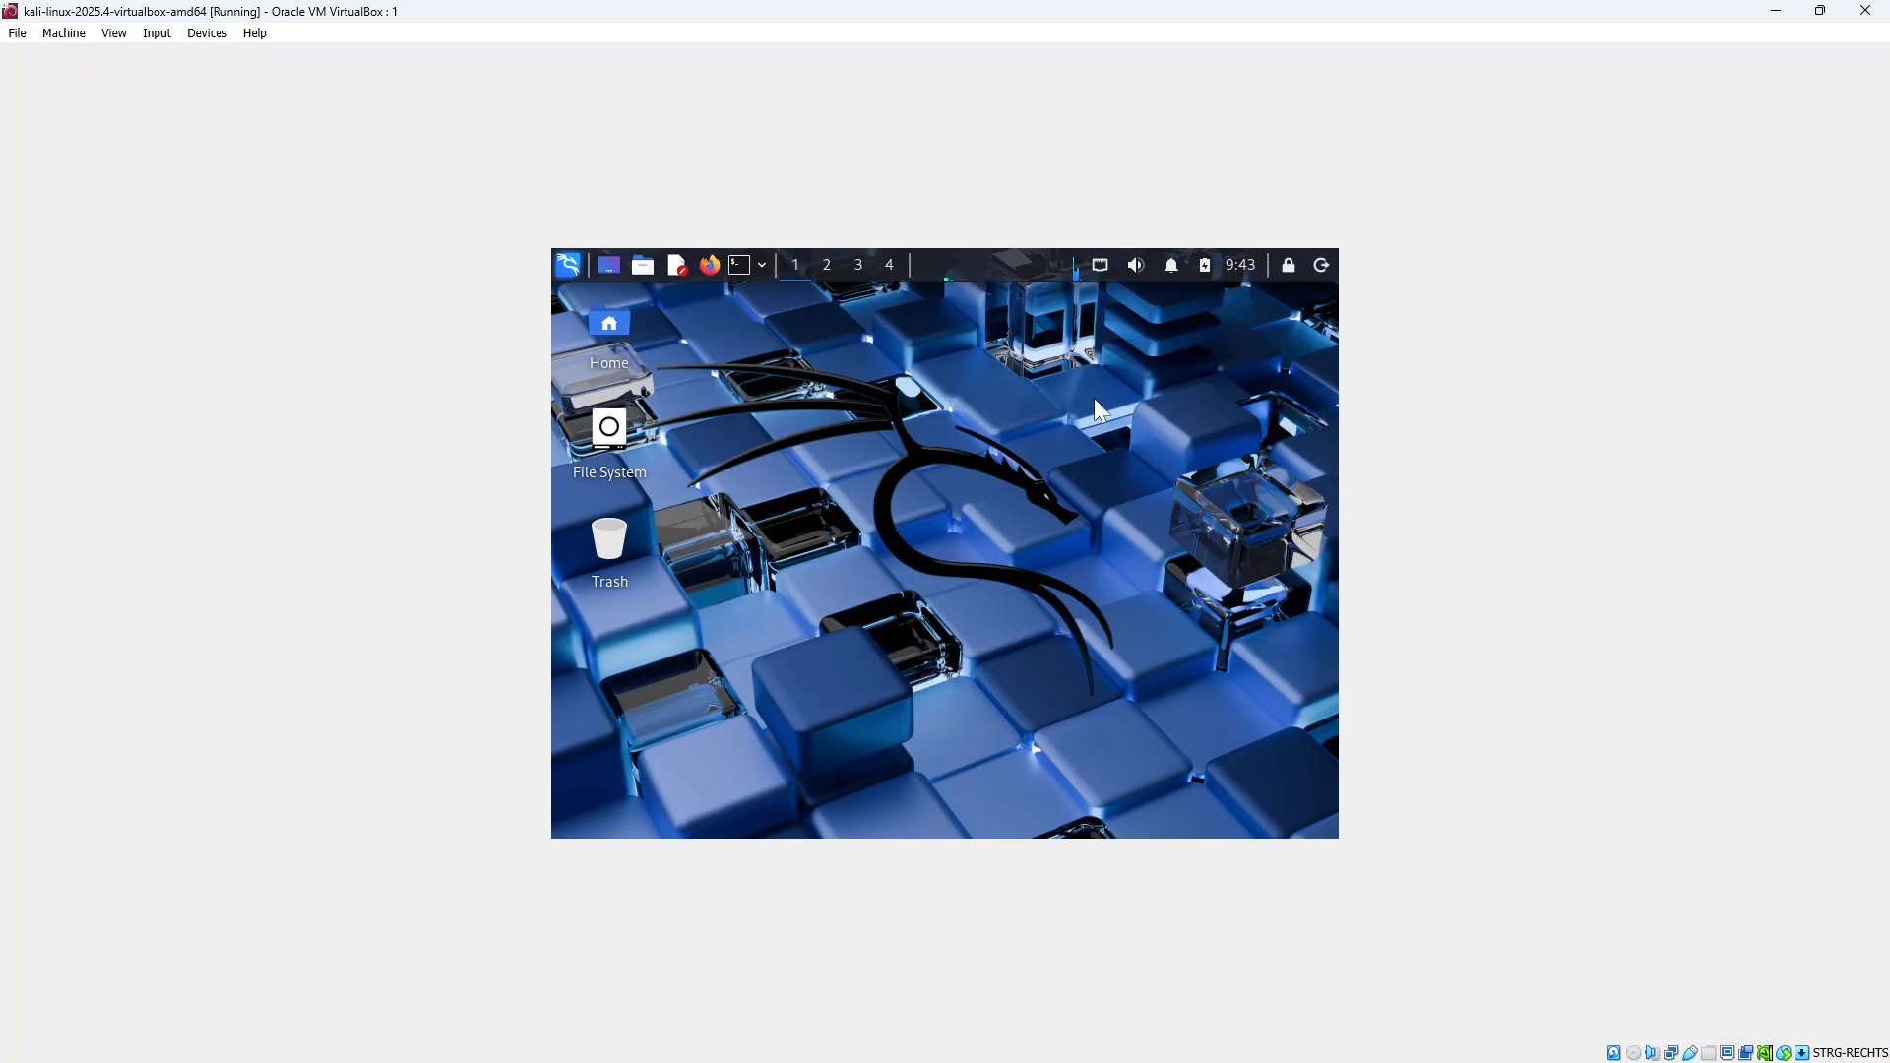
Open a terminal and run ls and pwd in the home directory
click(746, 269)
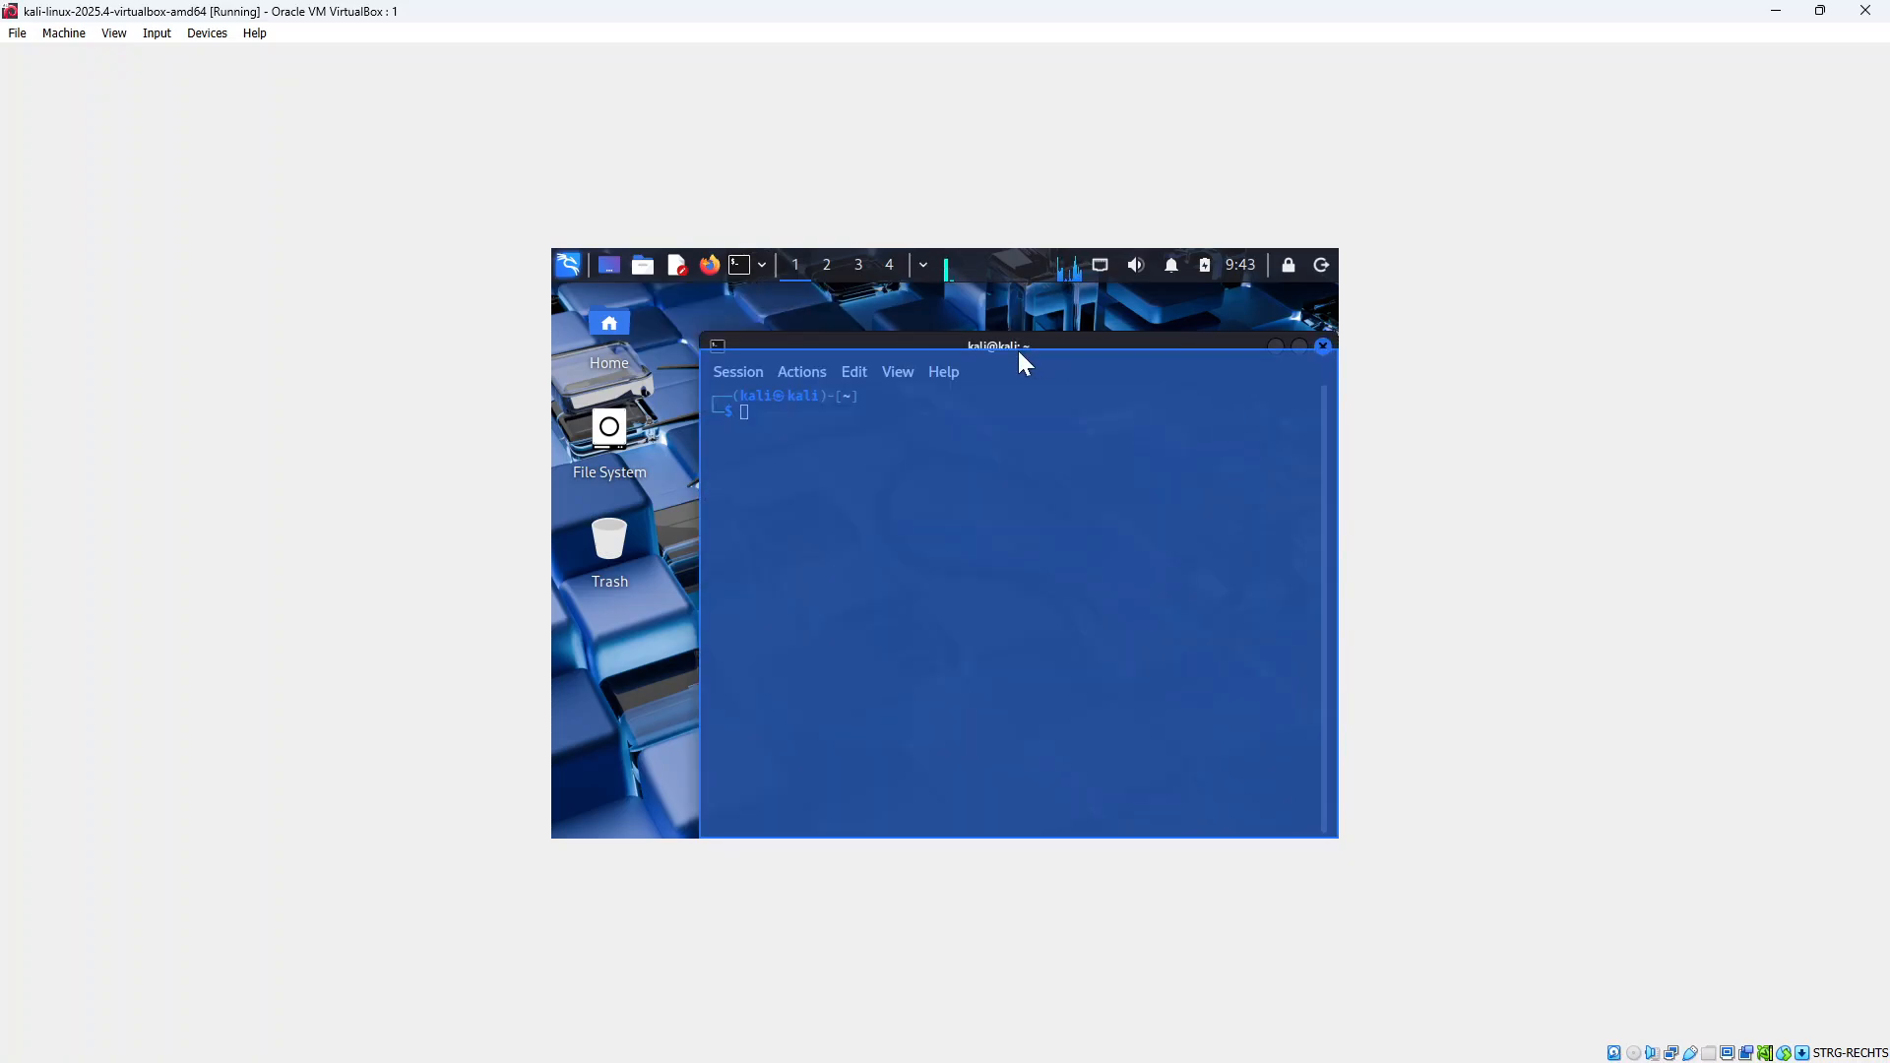
drag(1105, 345, 1010, 344)
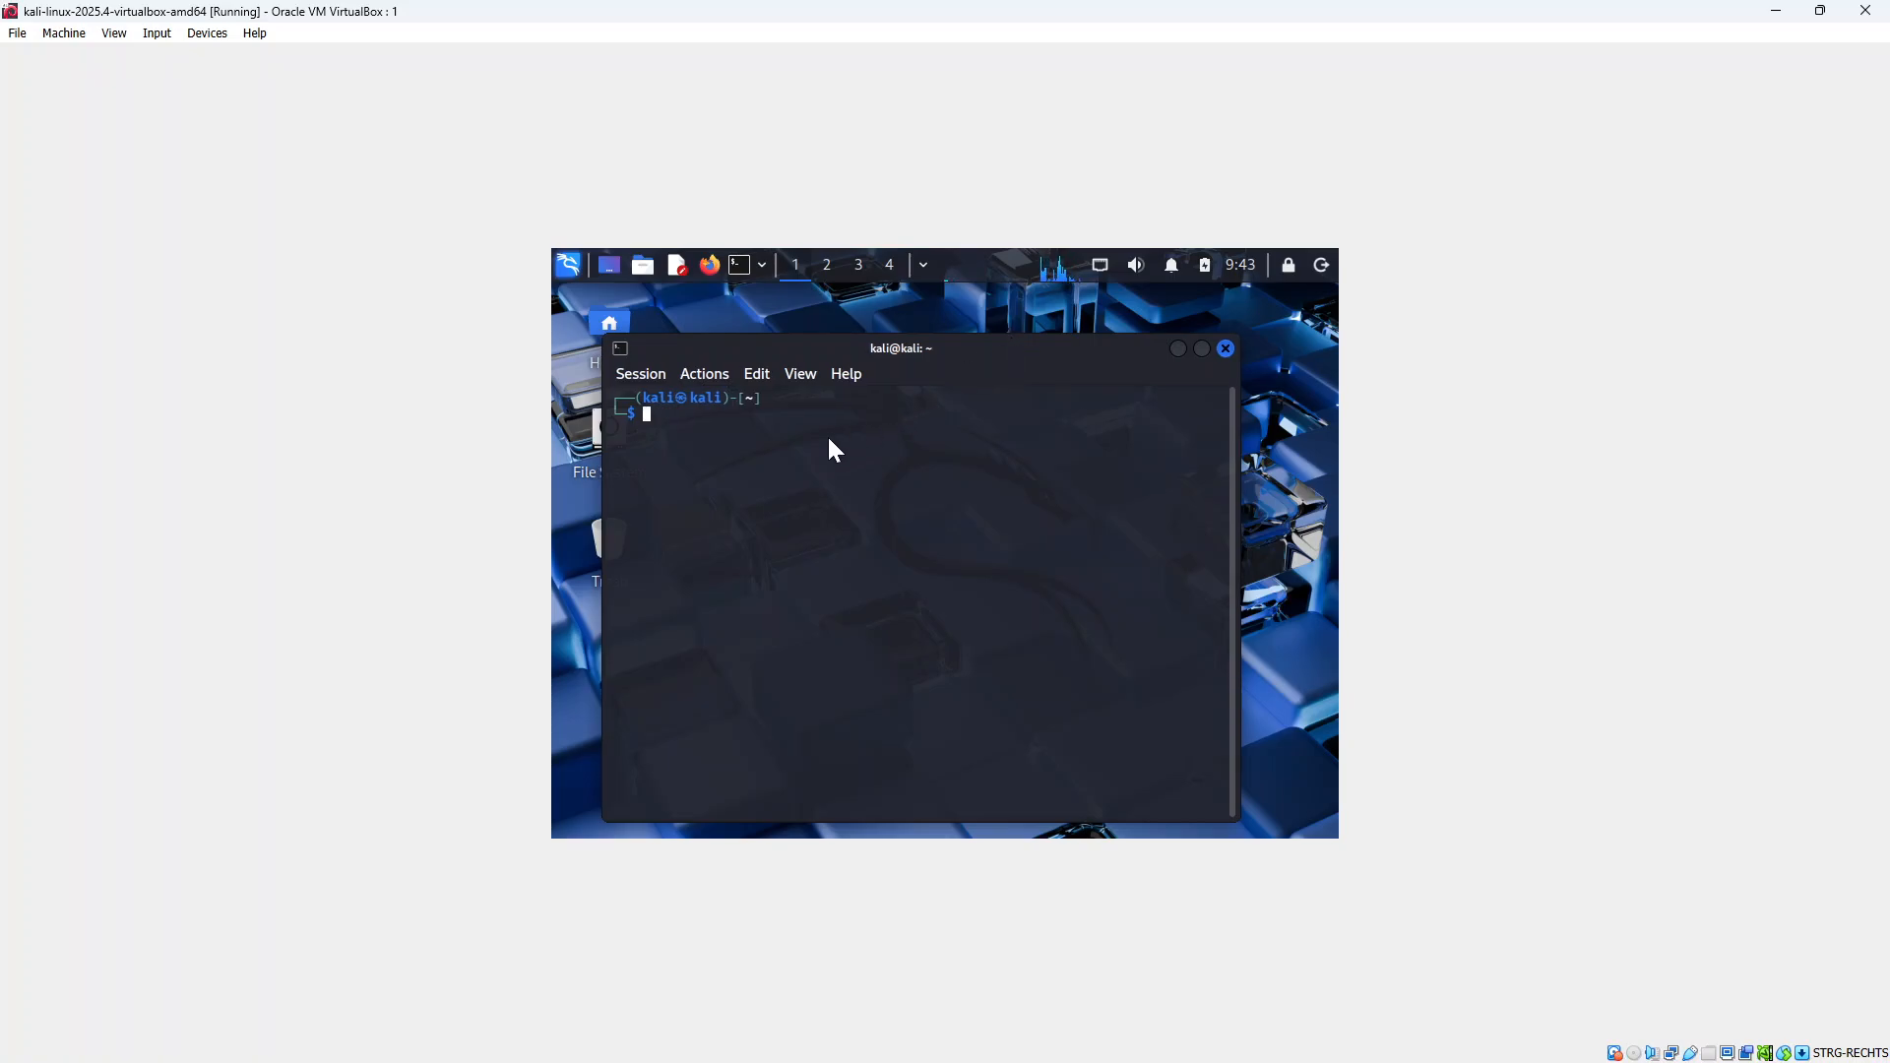
text(ls)
key(Return)
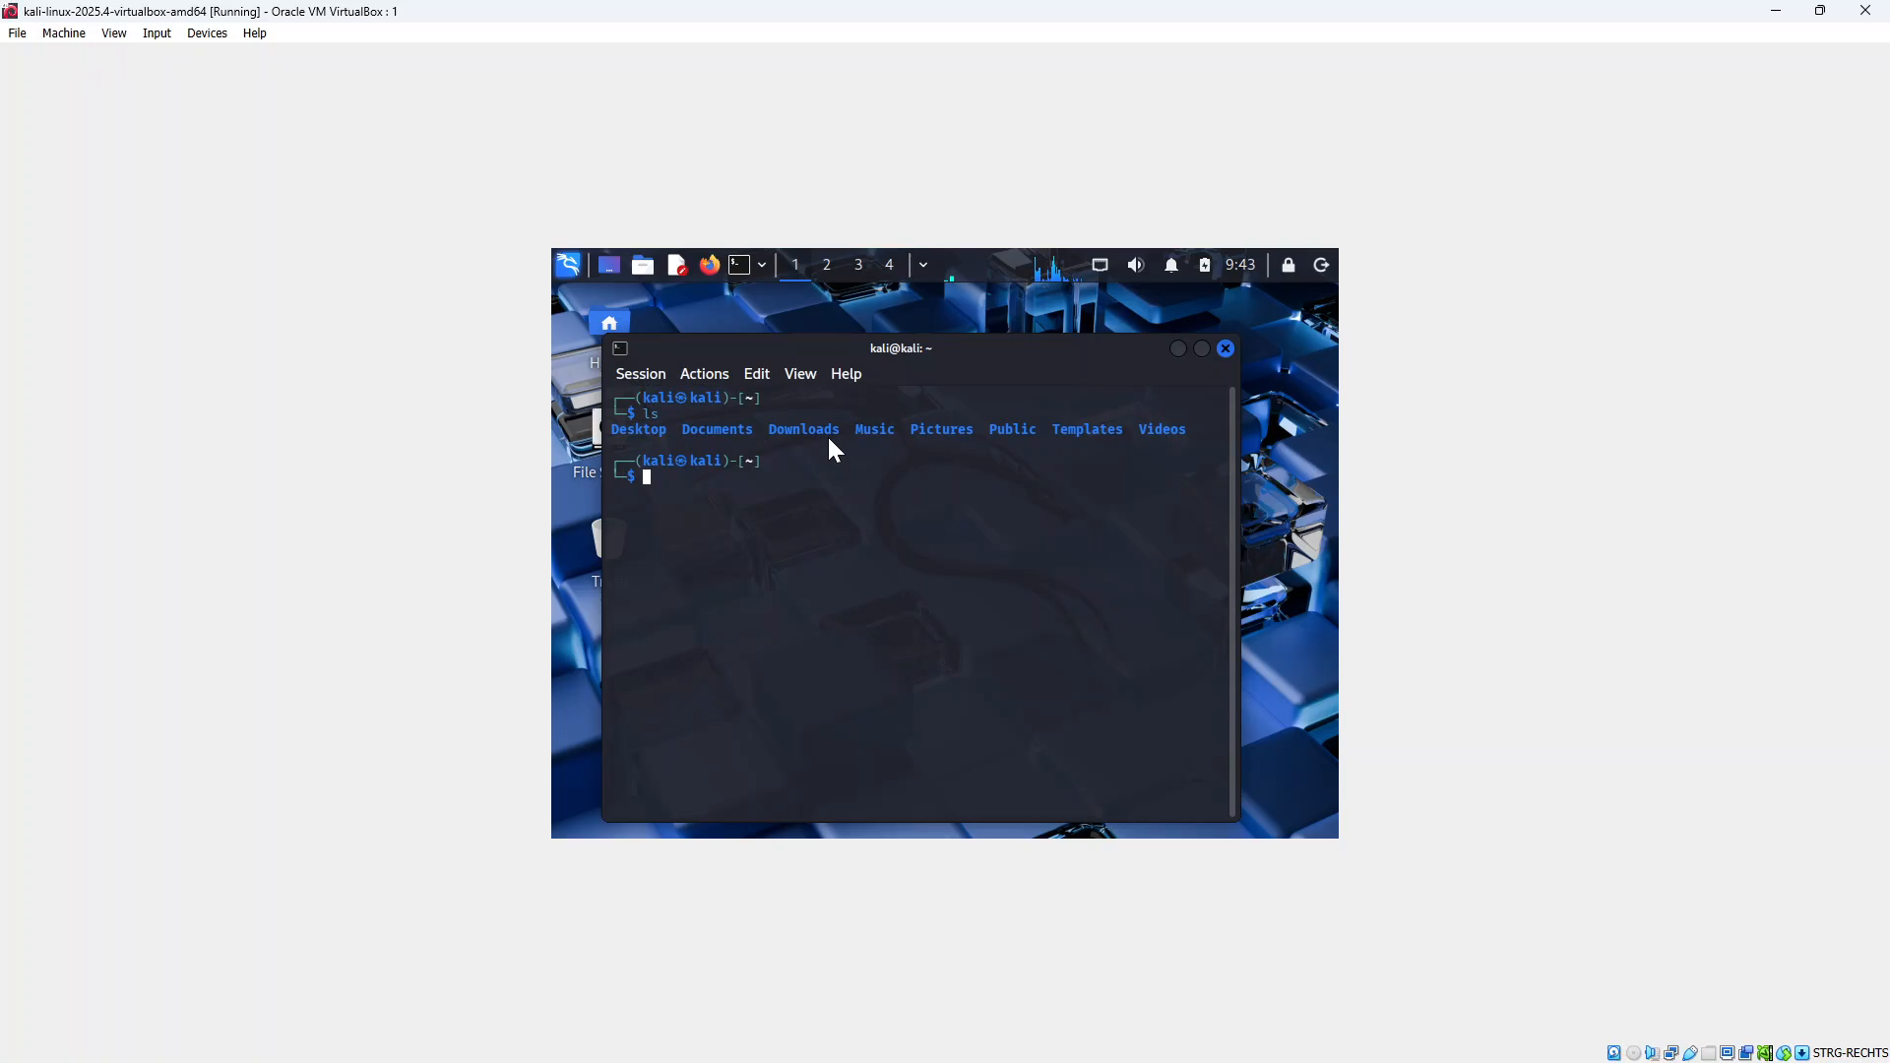
text(pwd)
key(Return)
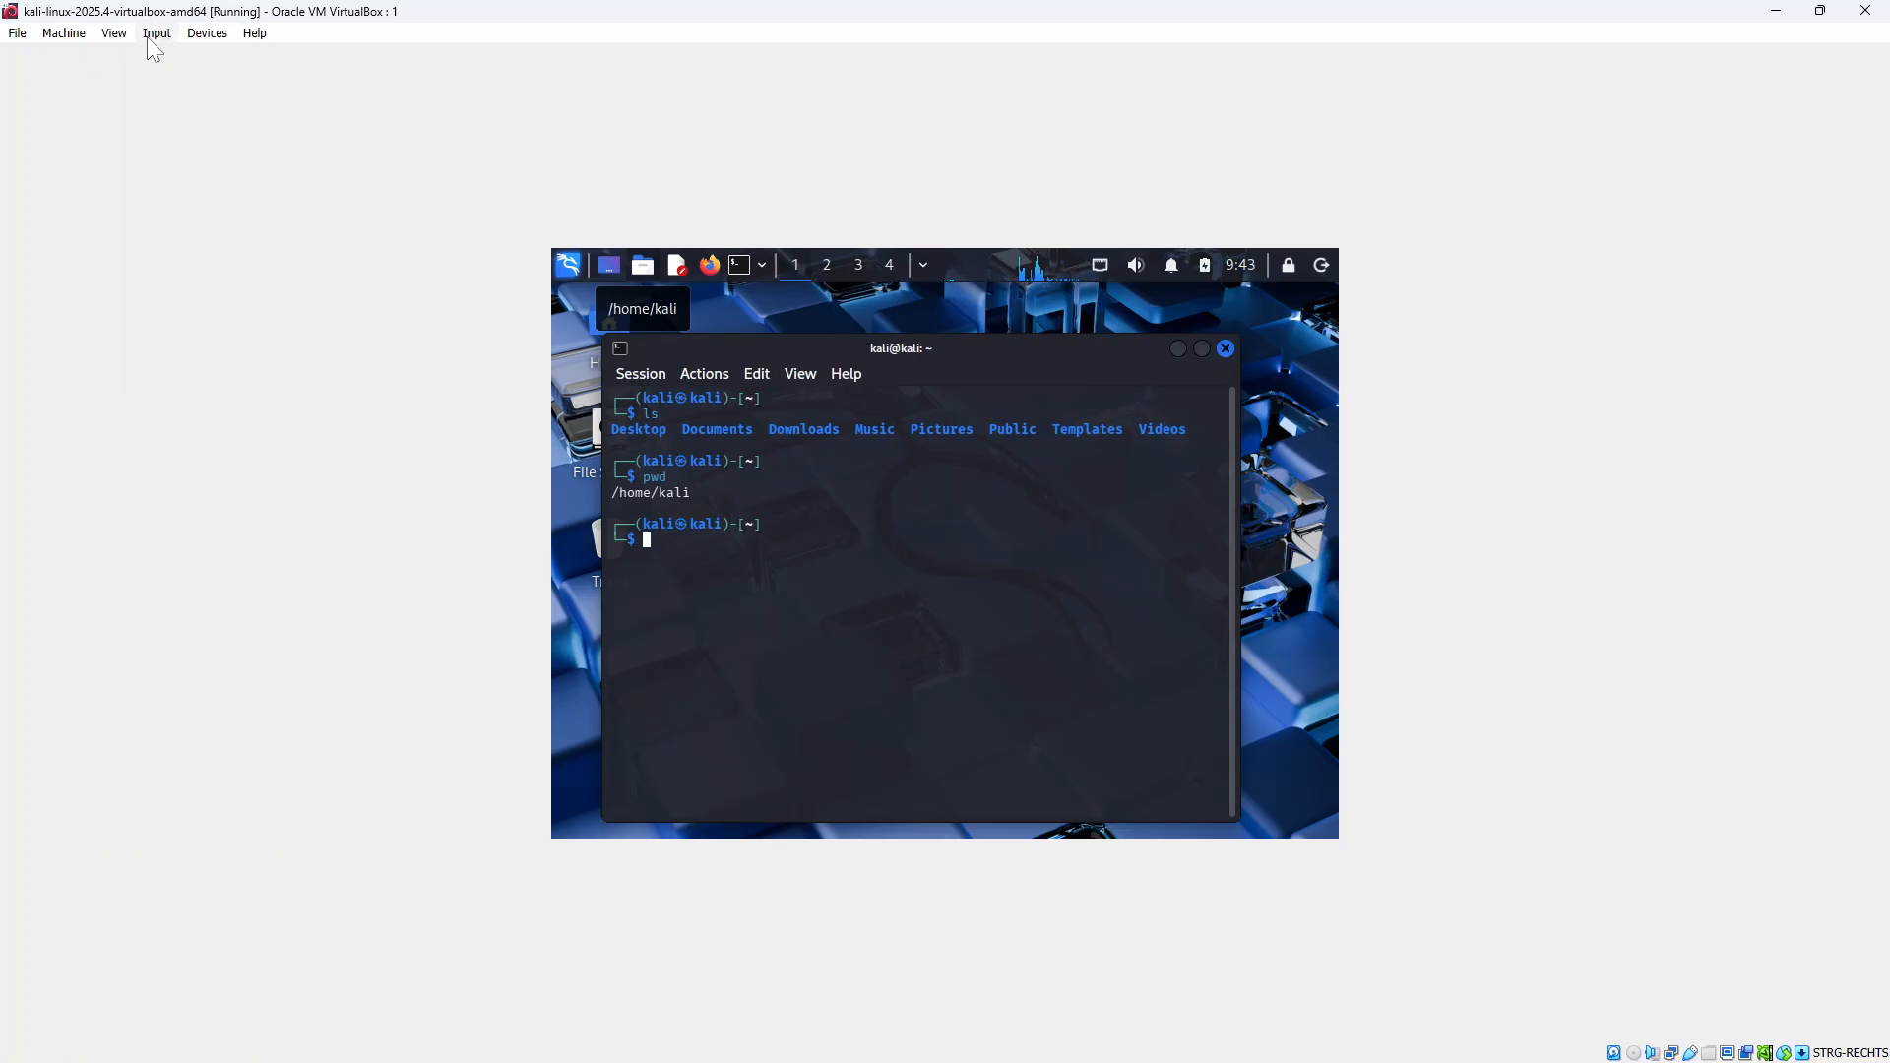
Switch the VM window to Scaled Mode and confirm the switch
click(114, 33)
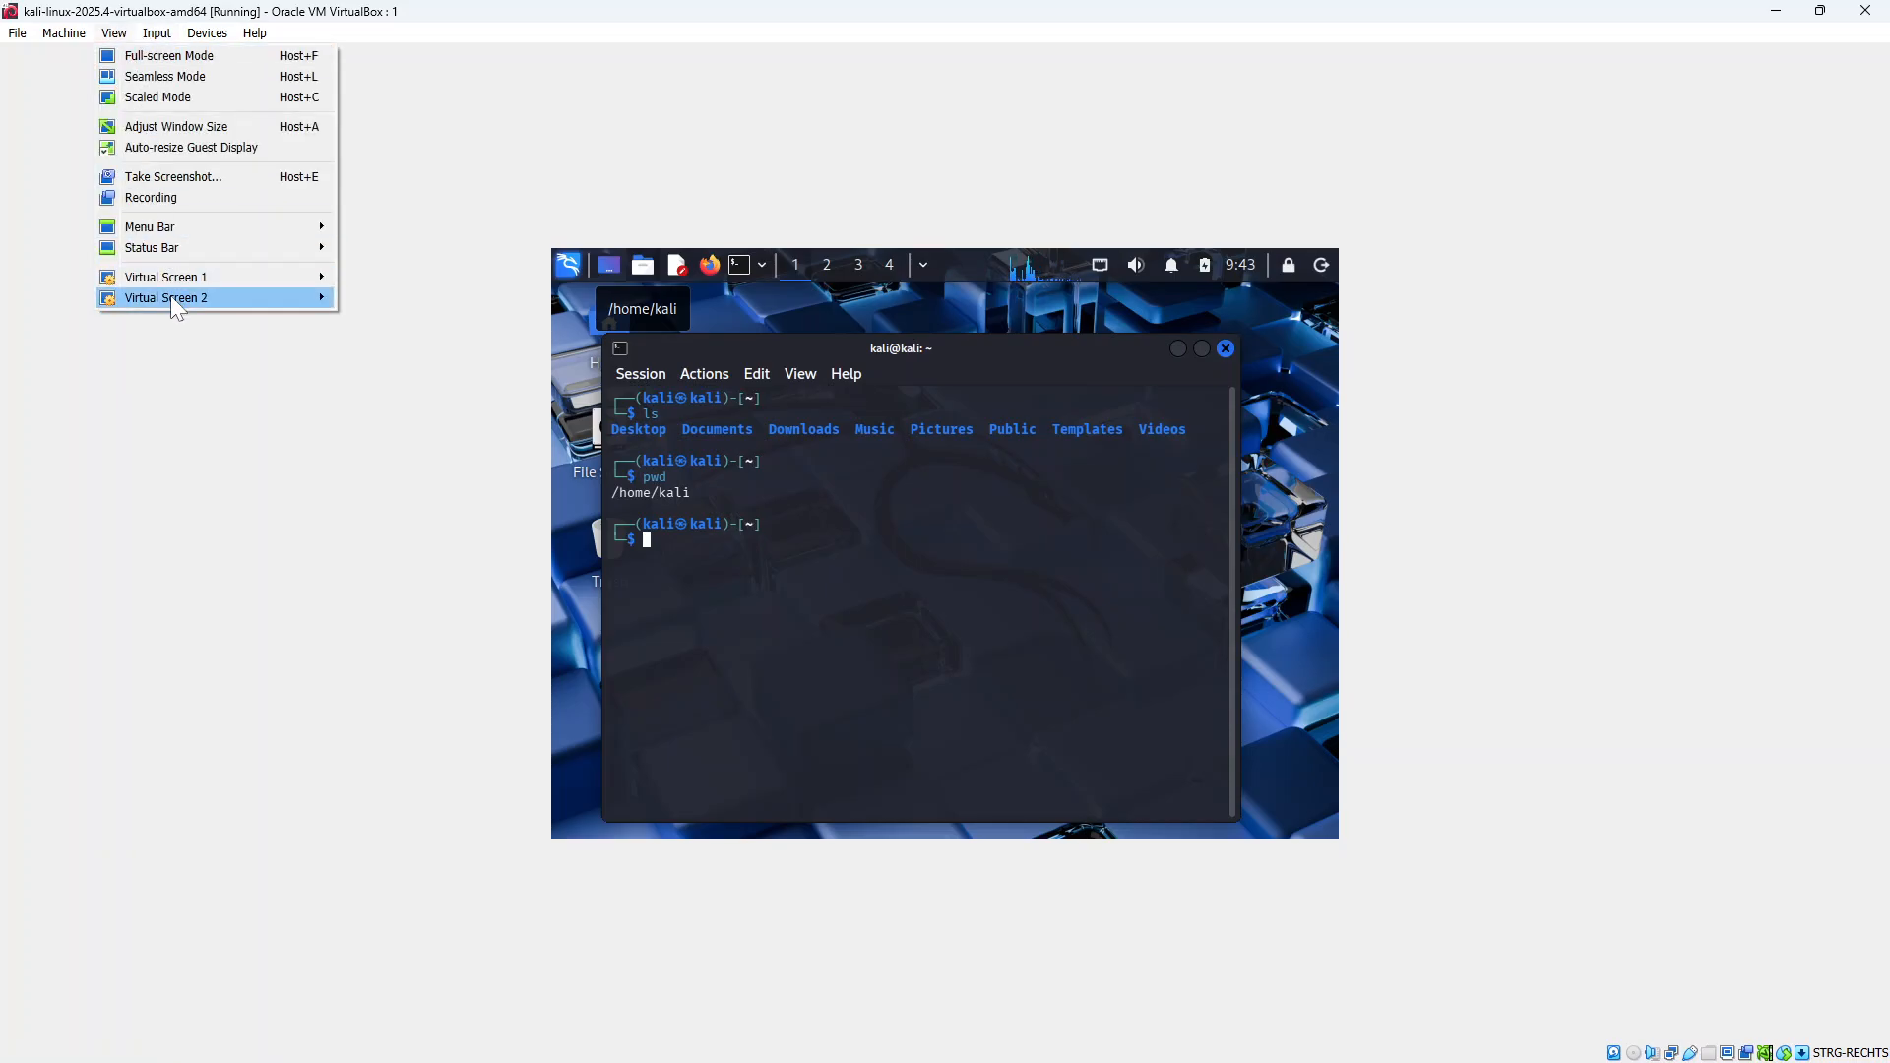
mouse_move(181, 286)
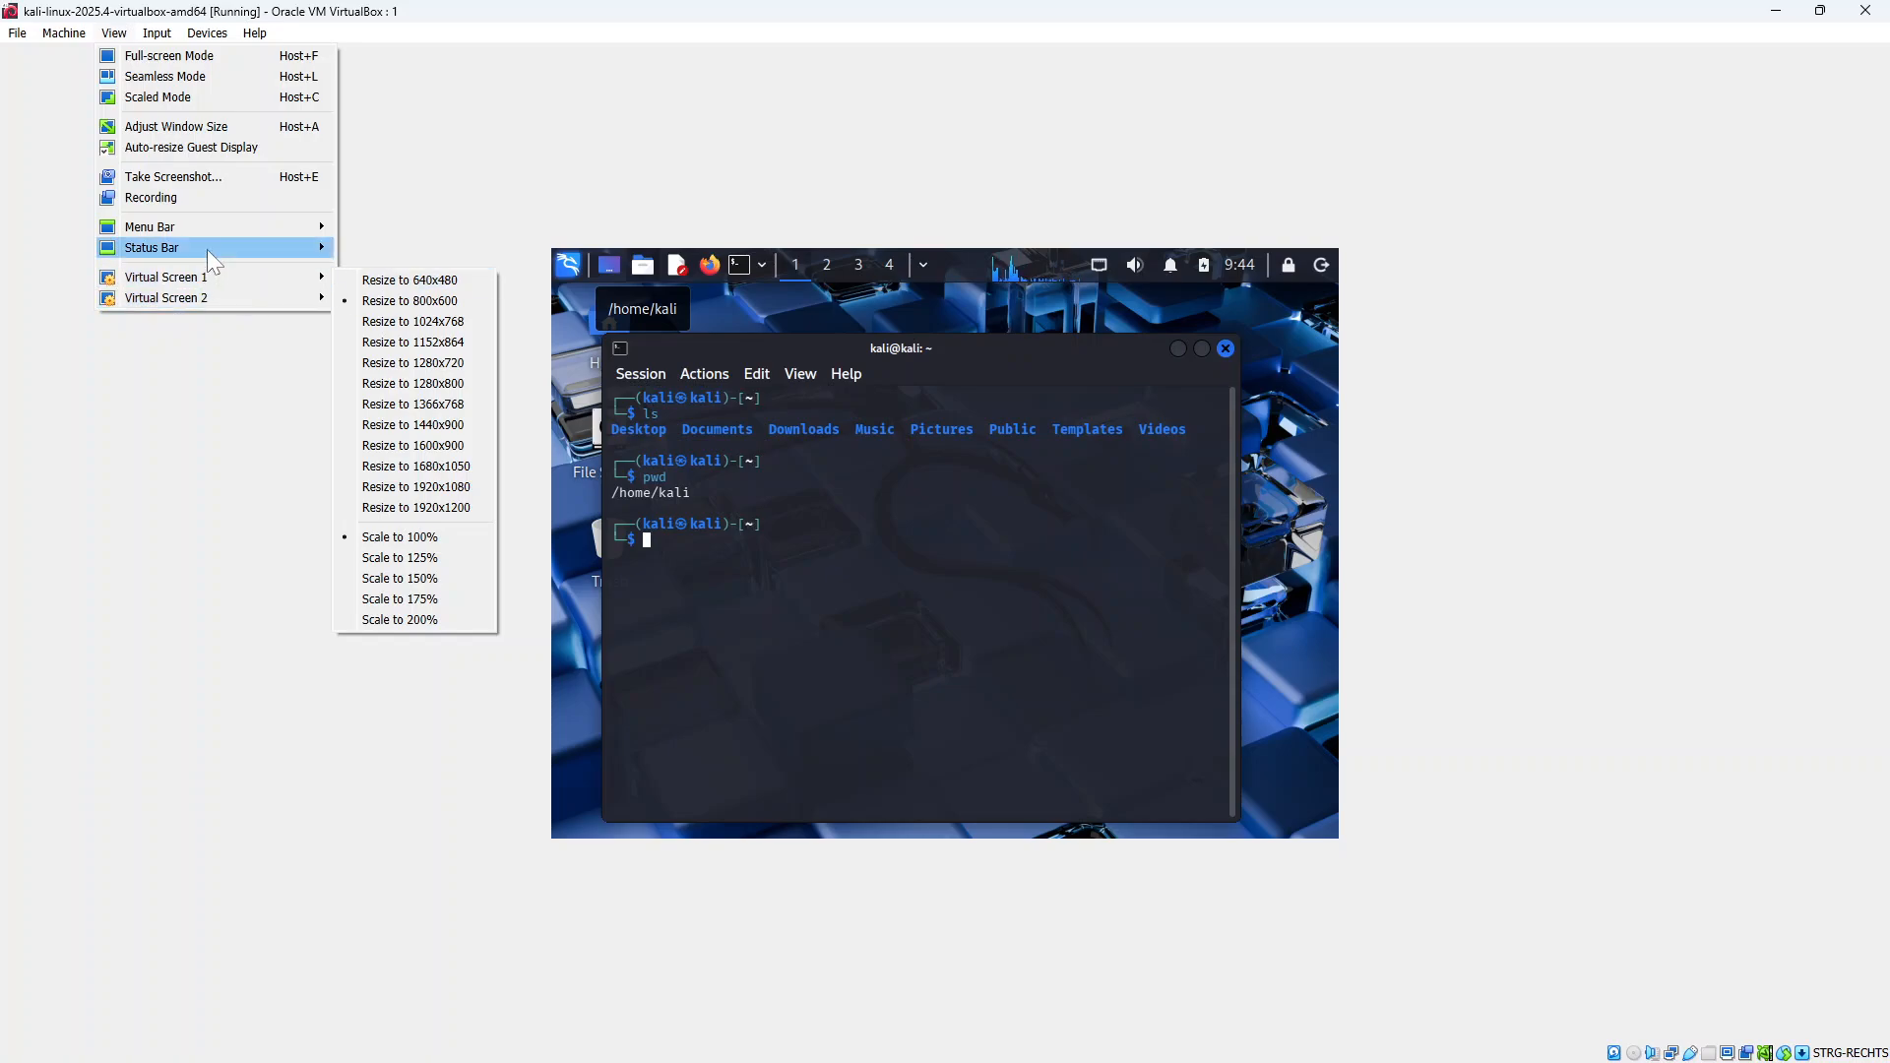
click(197, 96)
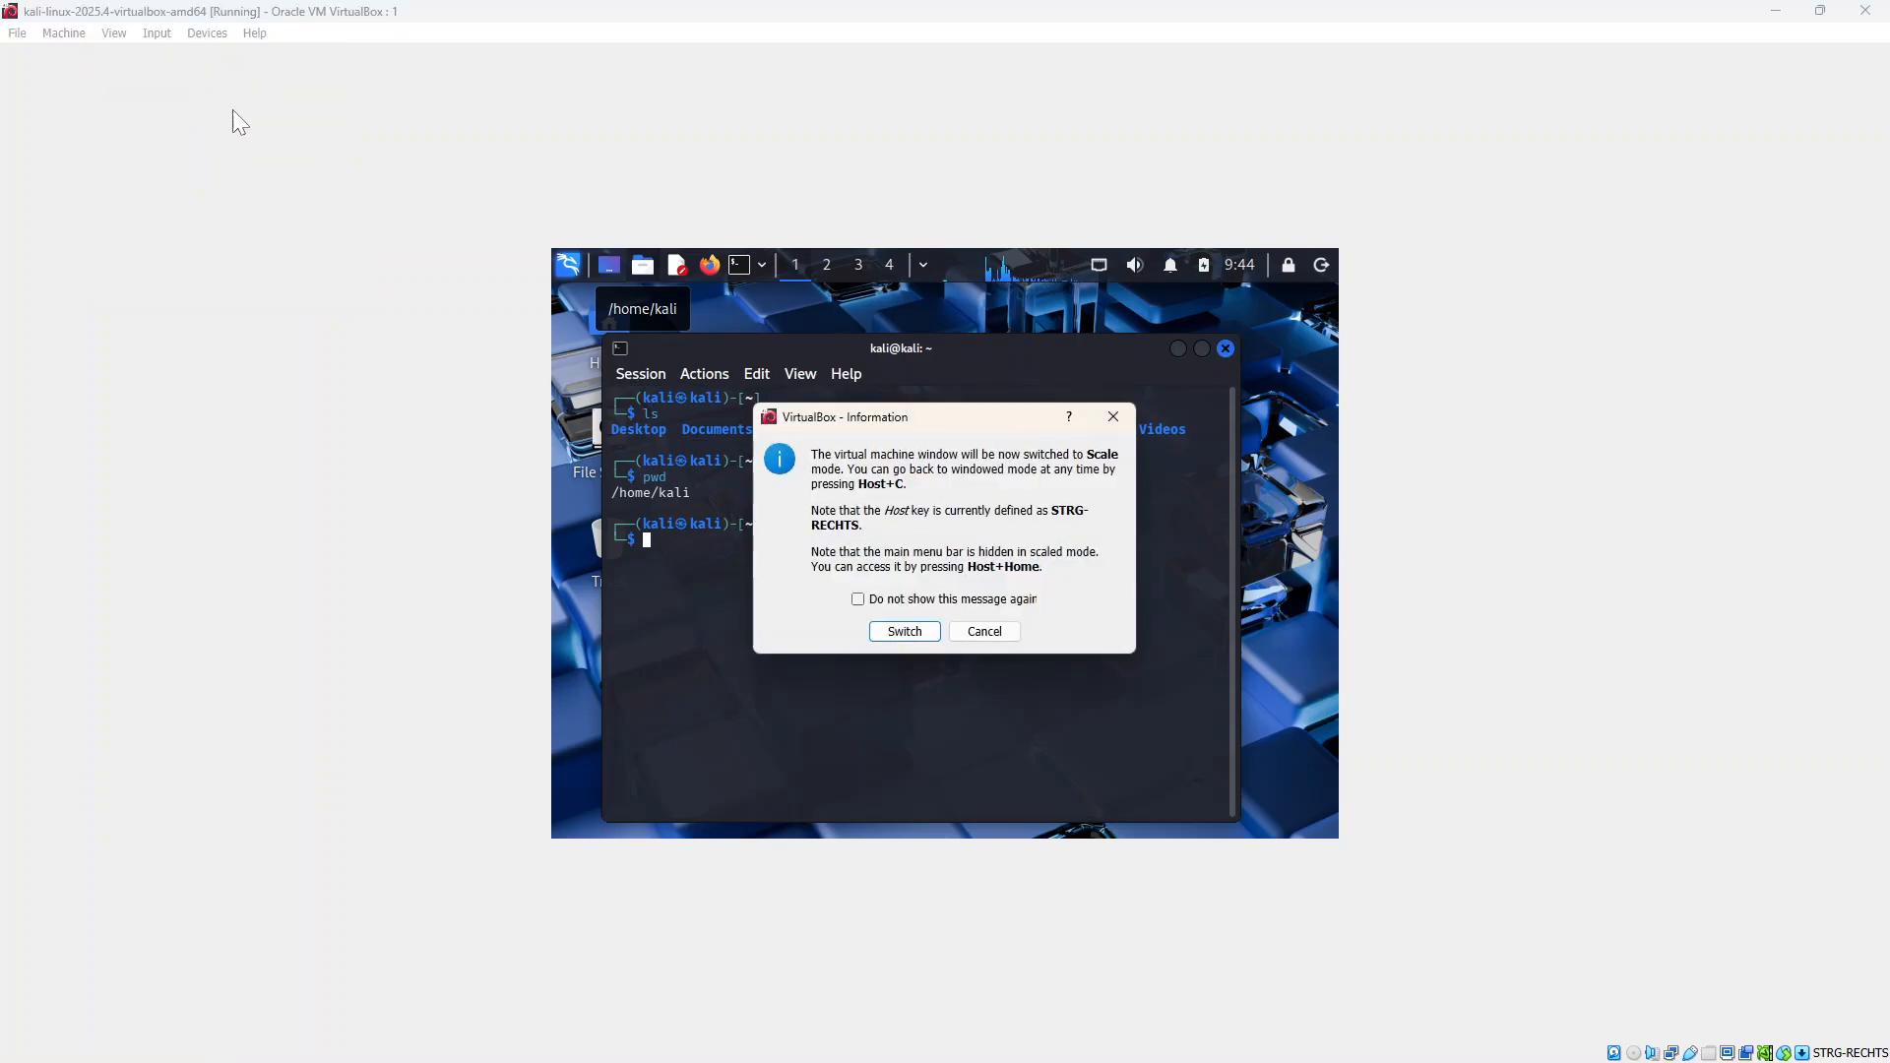
click(905, 631)
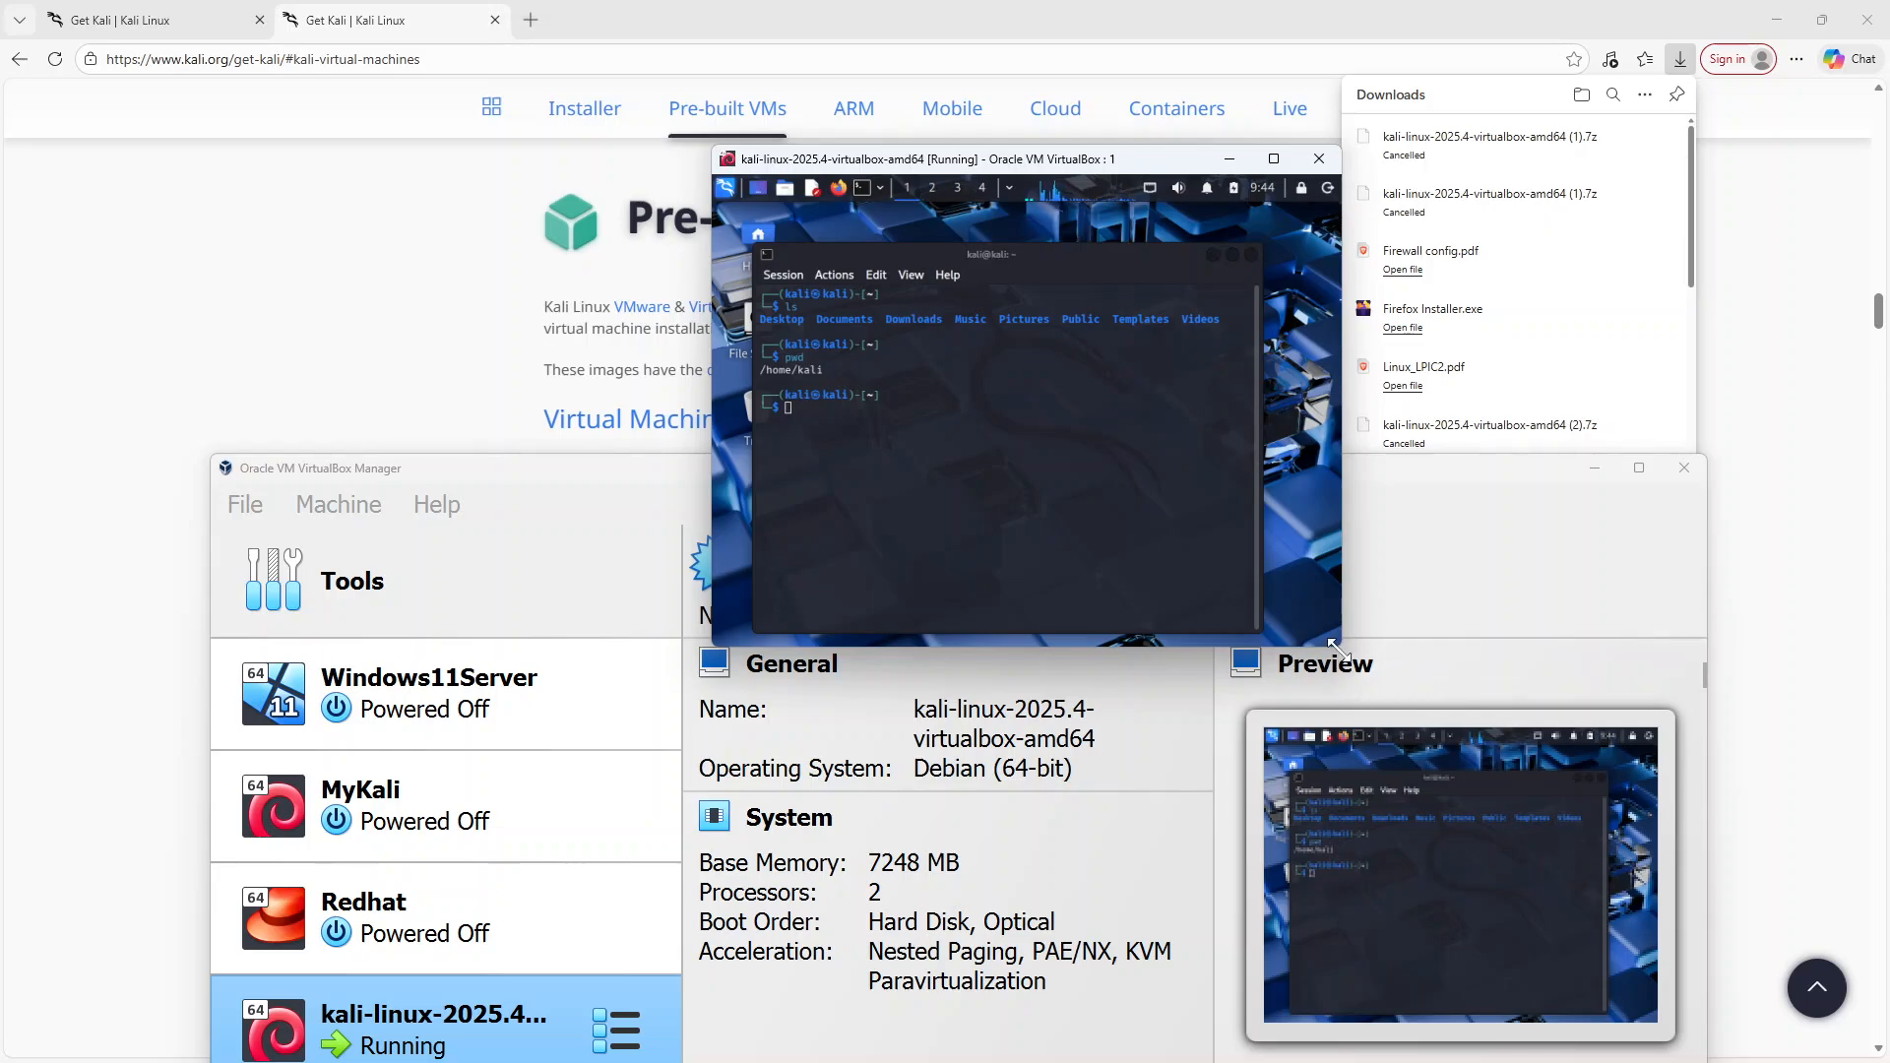
Enlarge the scaled VM window and reposition it on the desktop
drag(1336, 647, 1752, 1007)
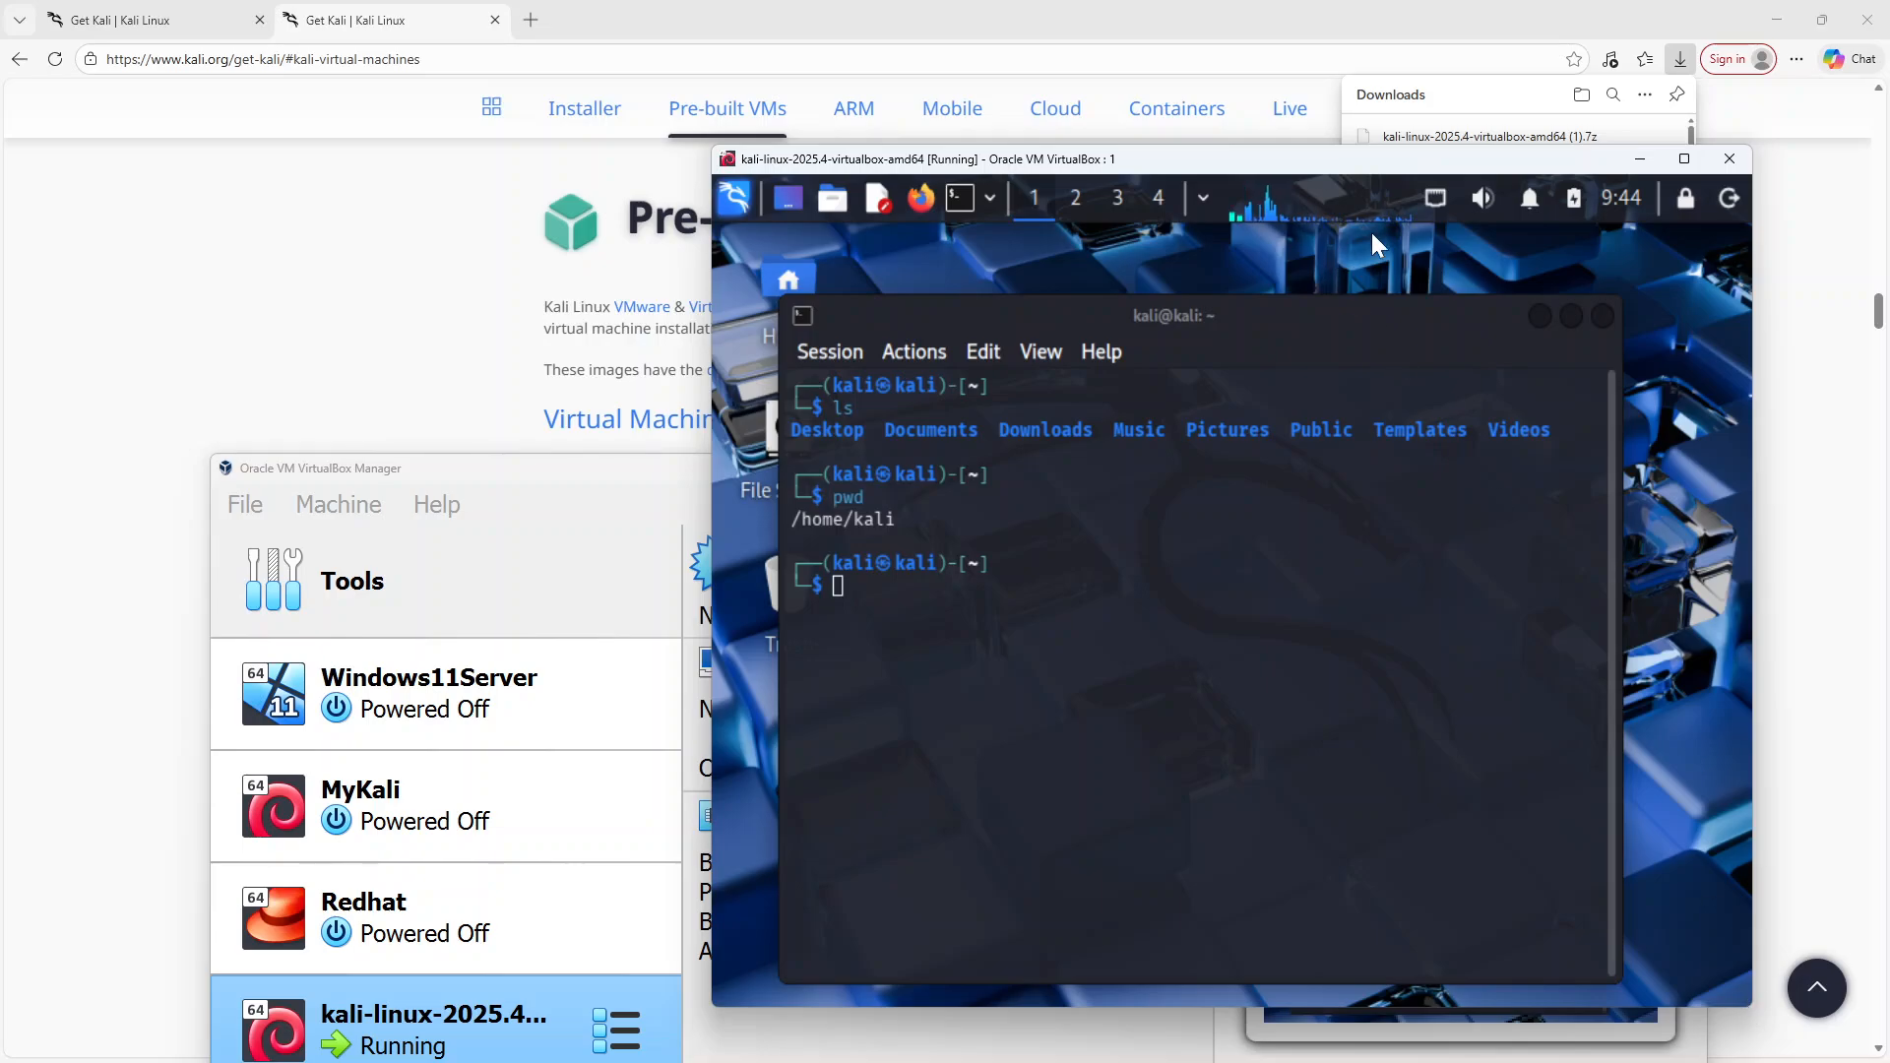
drag(1377, 162, 706, 69)
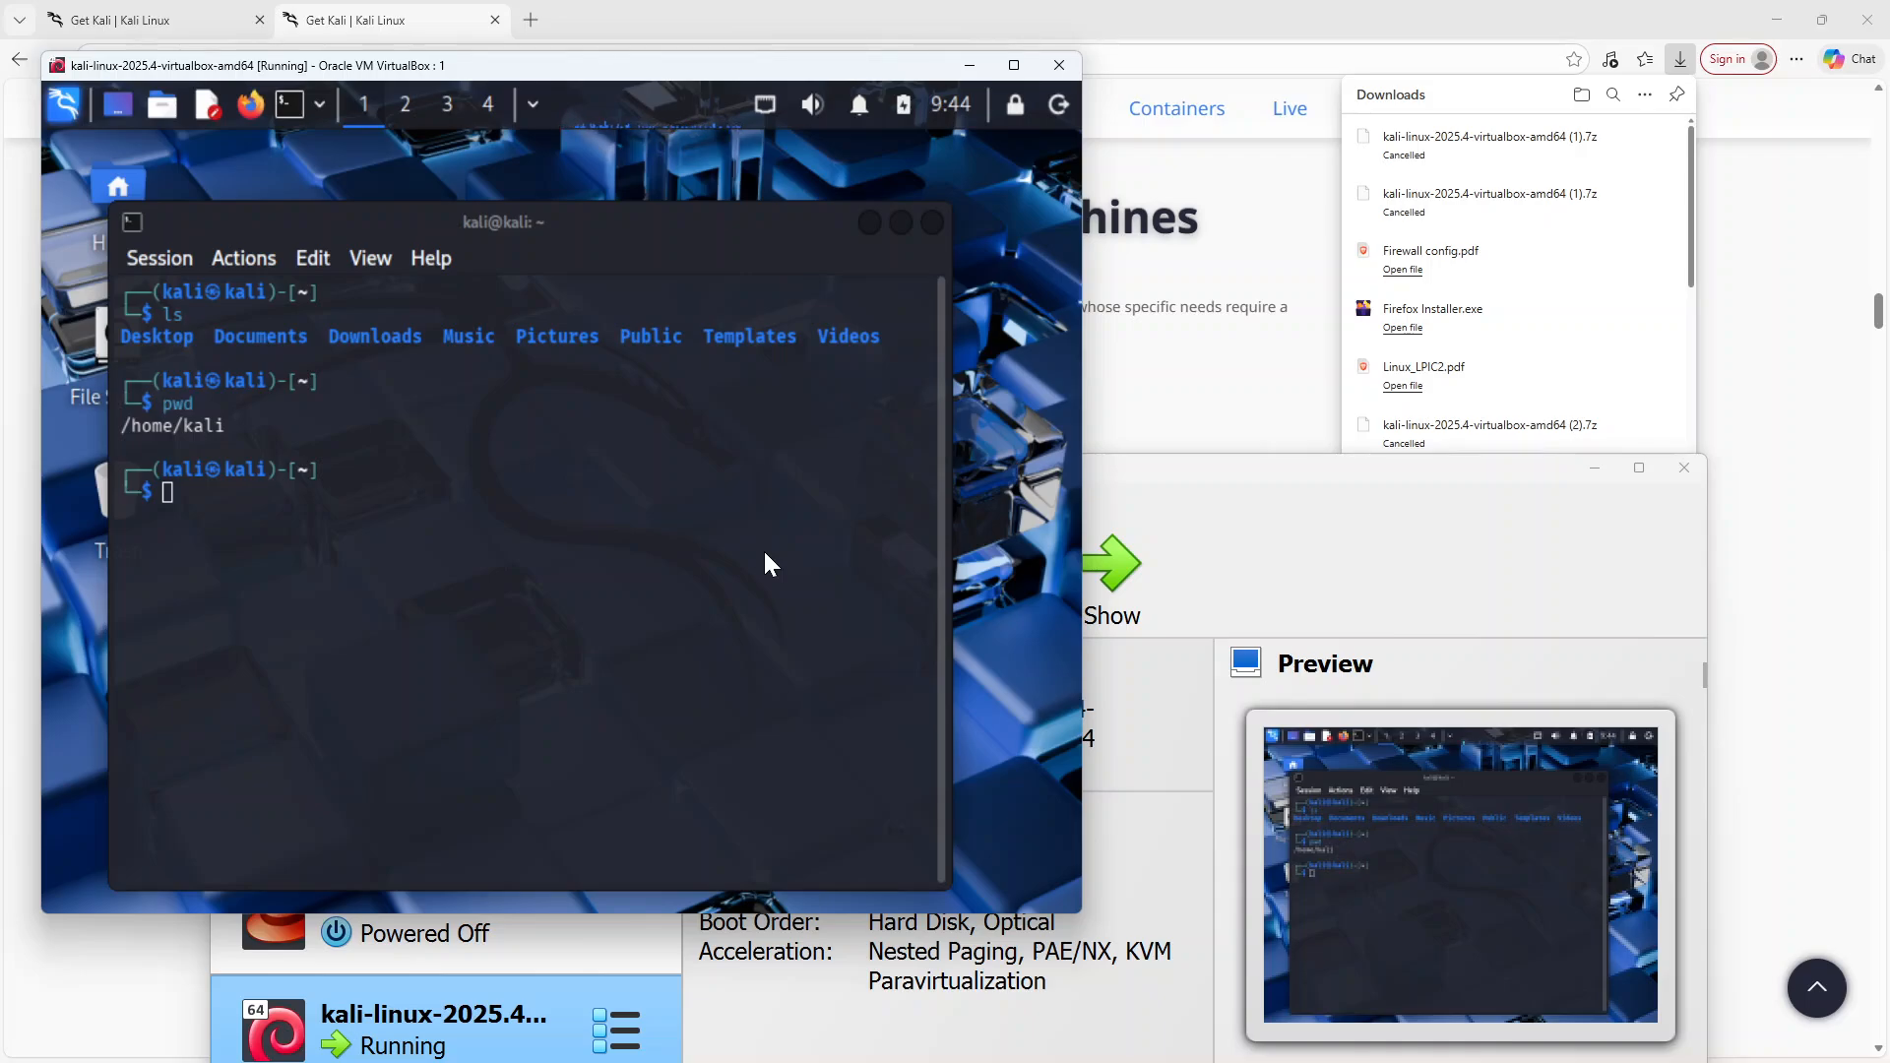
click(1345, 1046)
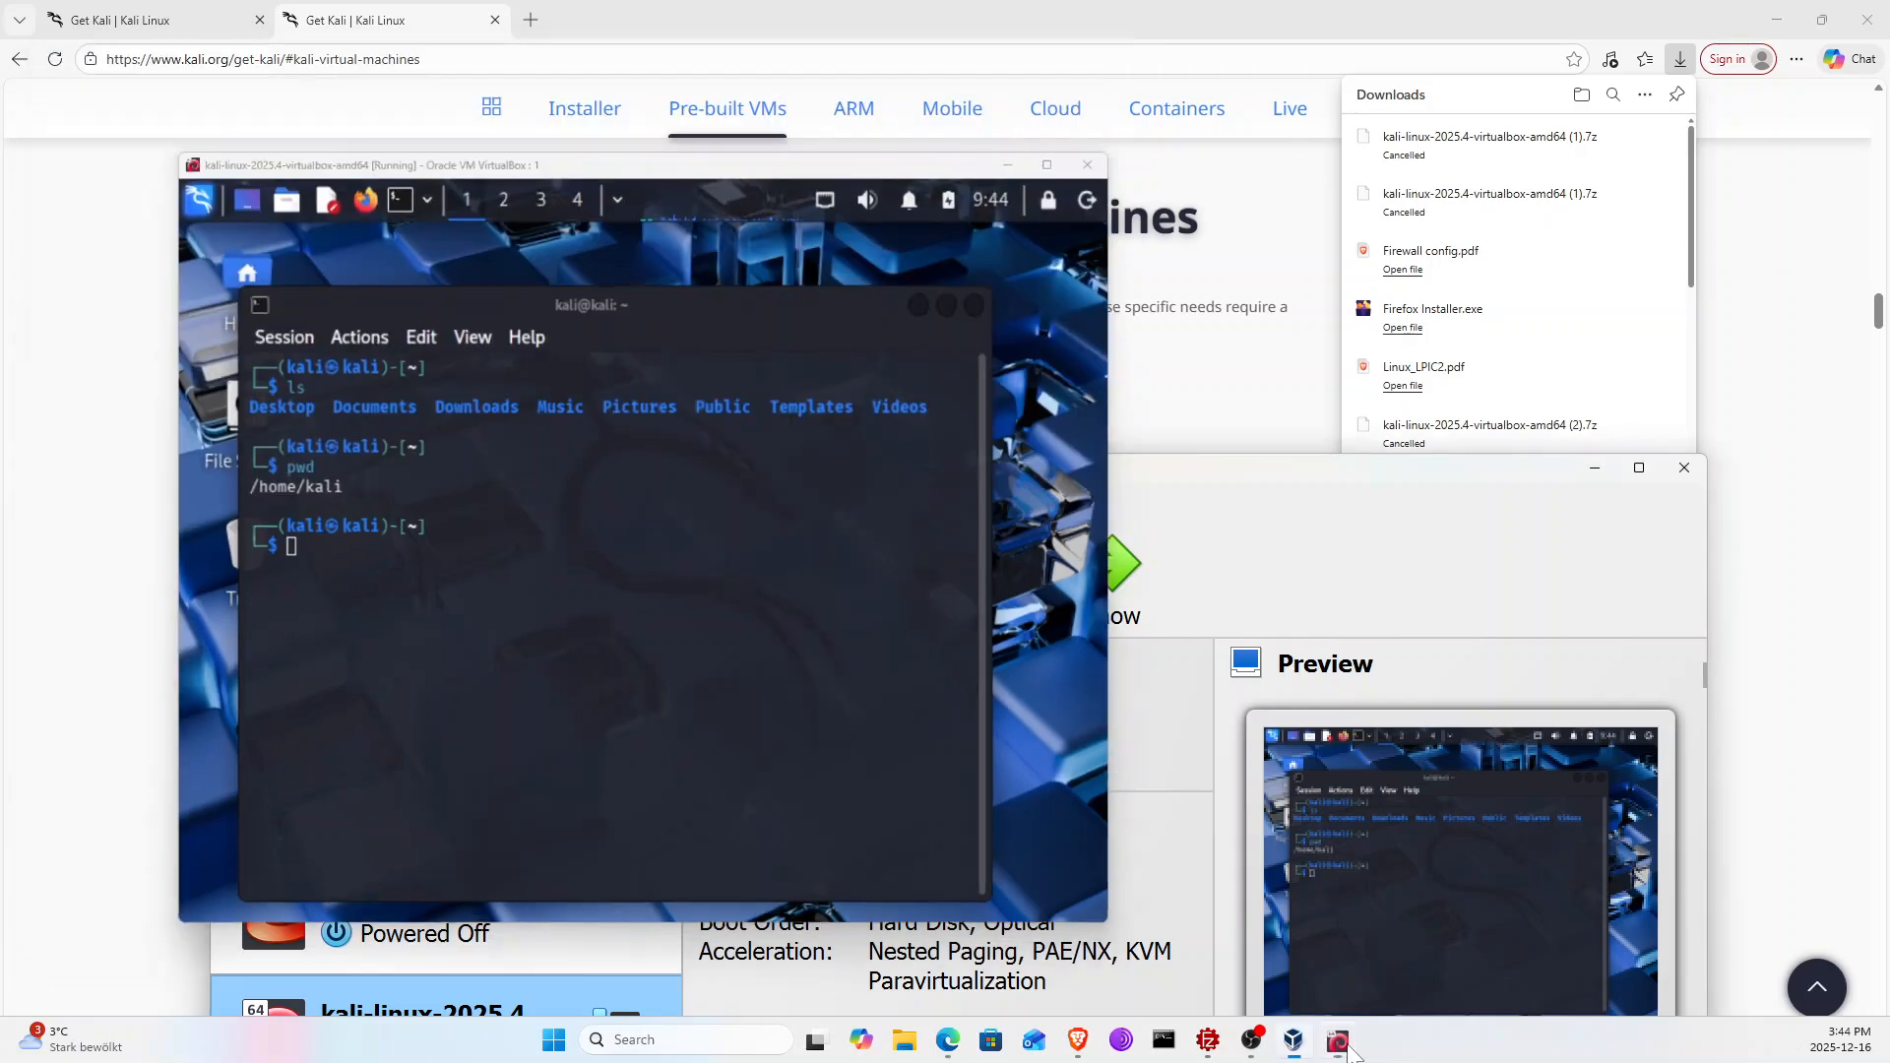
click(1257, 1046)
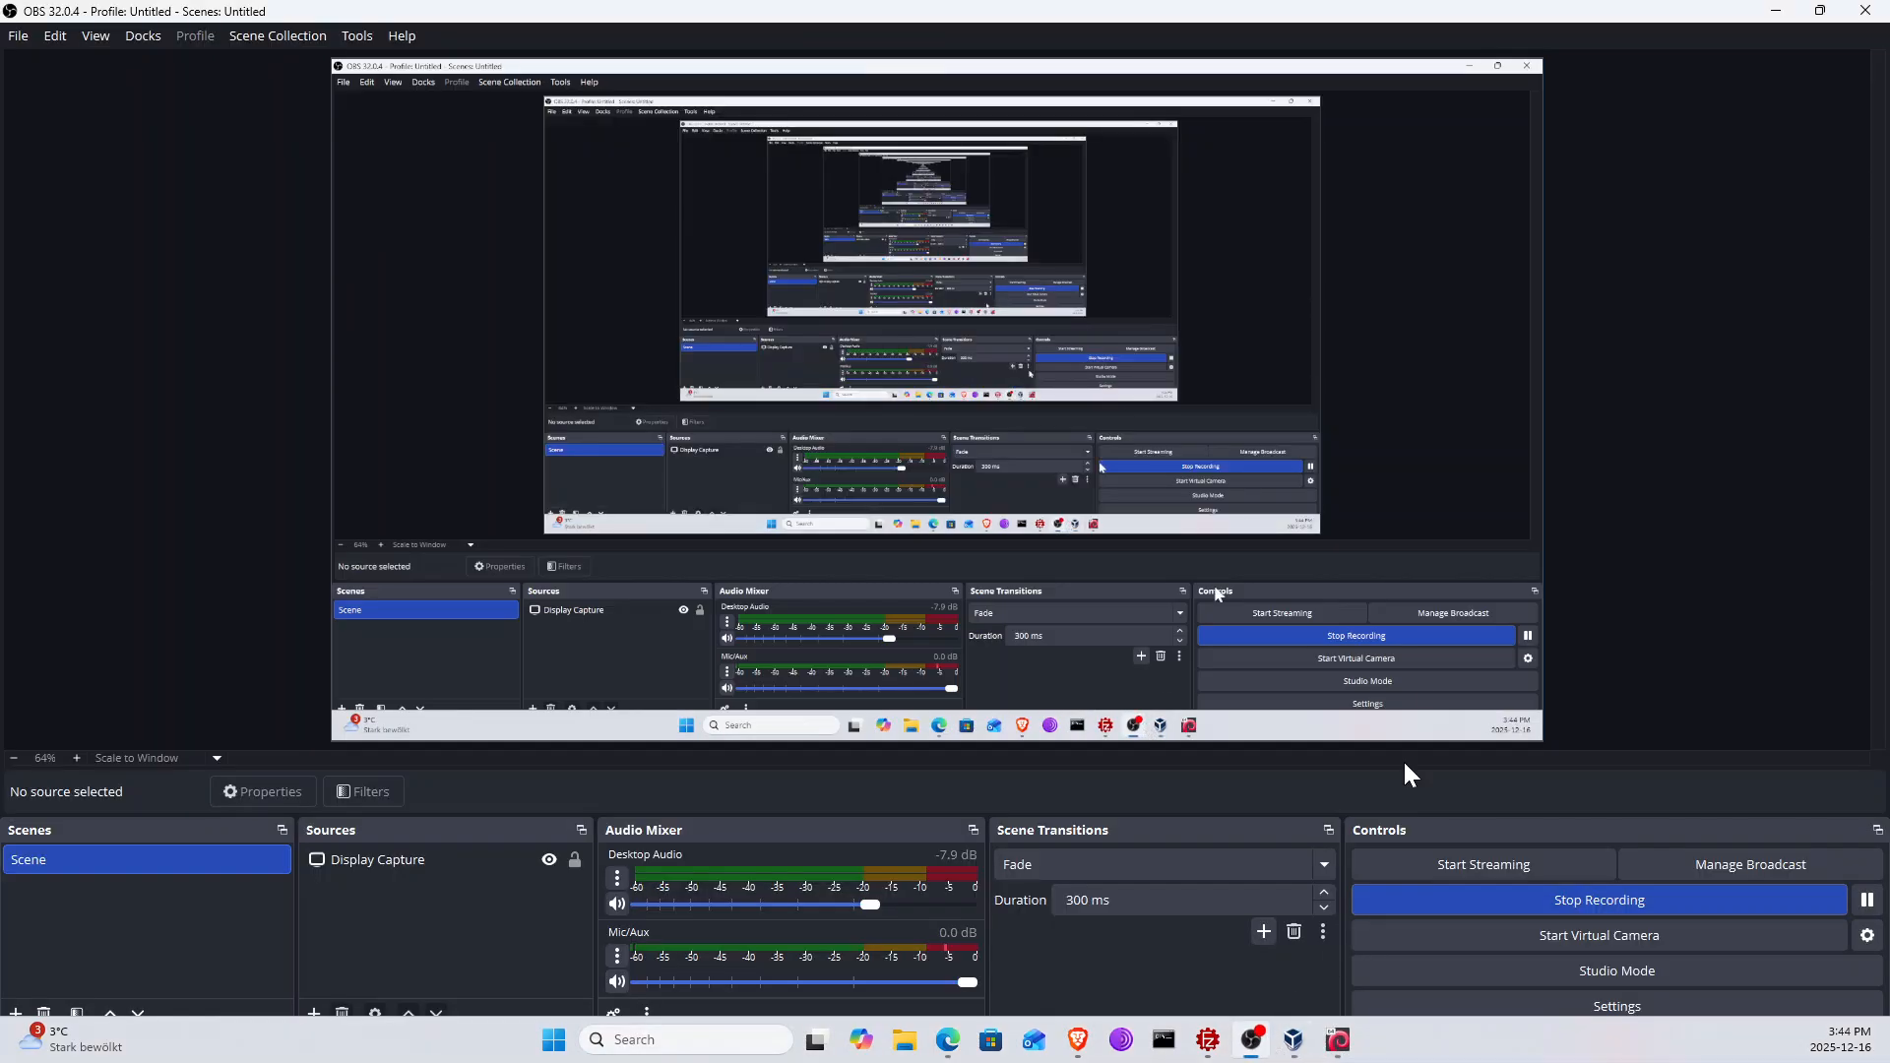